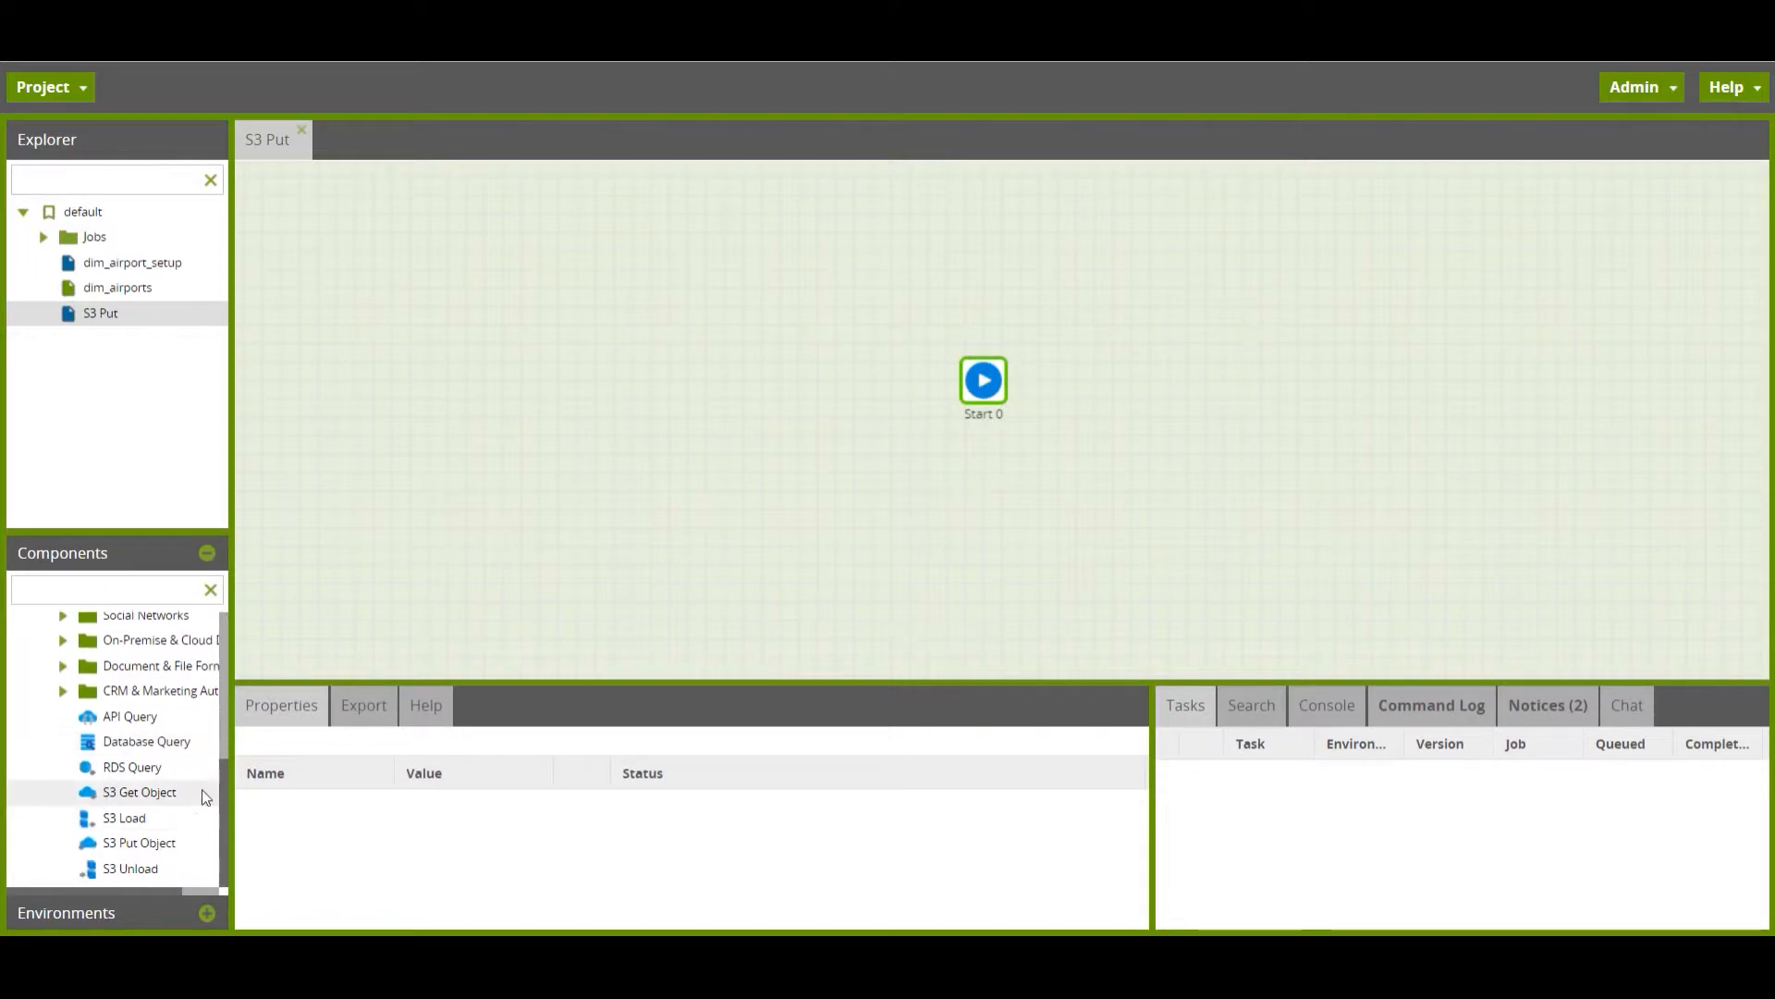
- Add an S3 Put Object component to the job and connect the Start component to it
click(171, 844)
drag(537, 752, 1213, 380)
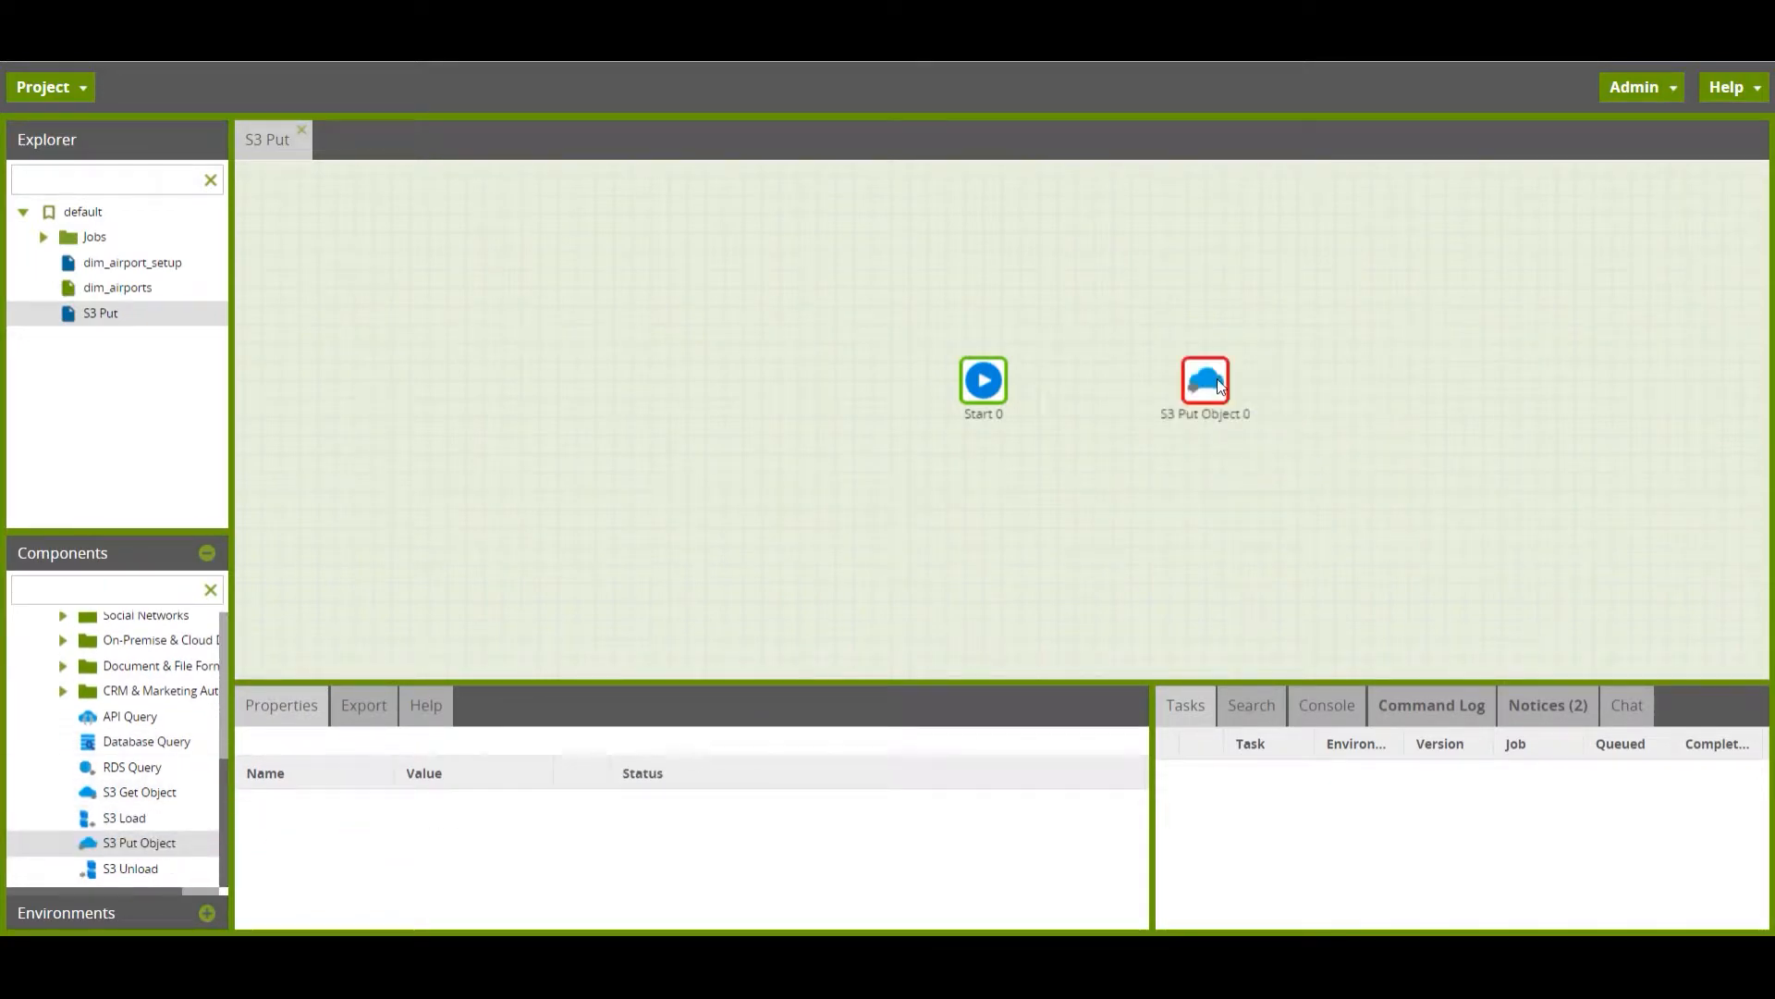
click(990, 381)
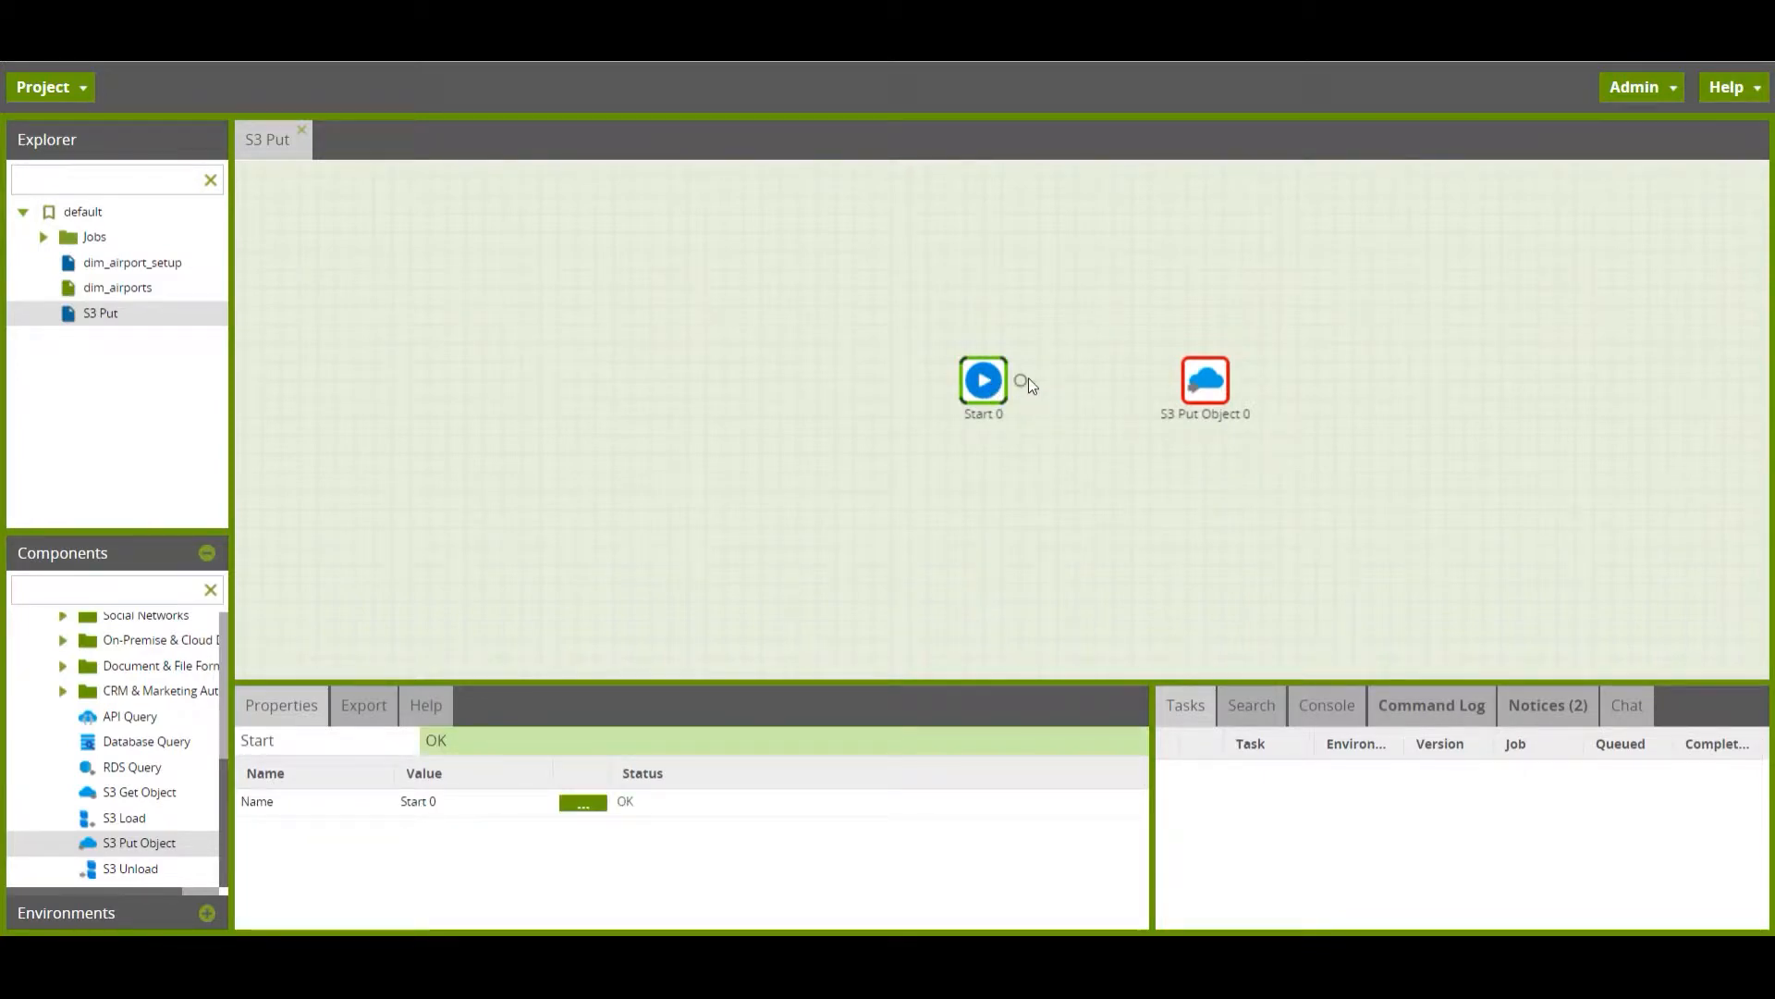
drag(1021, 382, 1213, 387)
- Set the S3 Put Object component's Input Data Type to SFTP, enlarging its properties area to show more parameters
click(1220, 392)
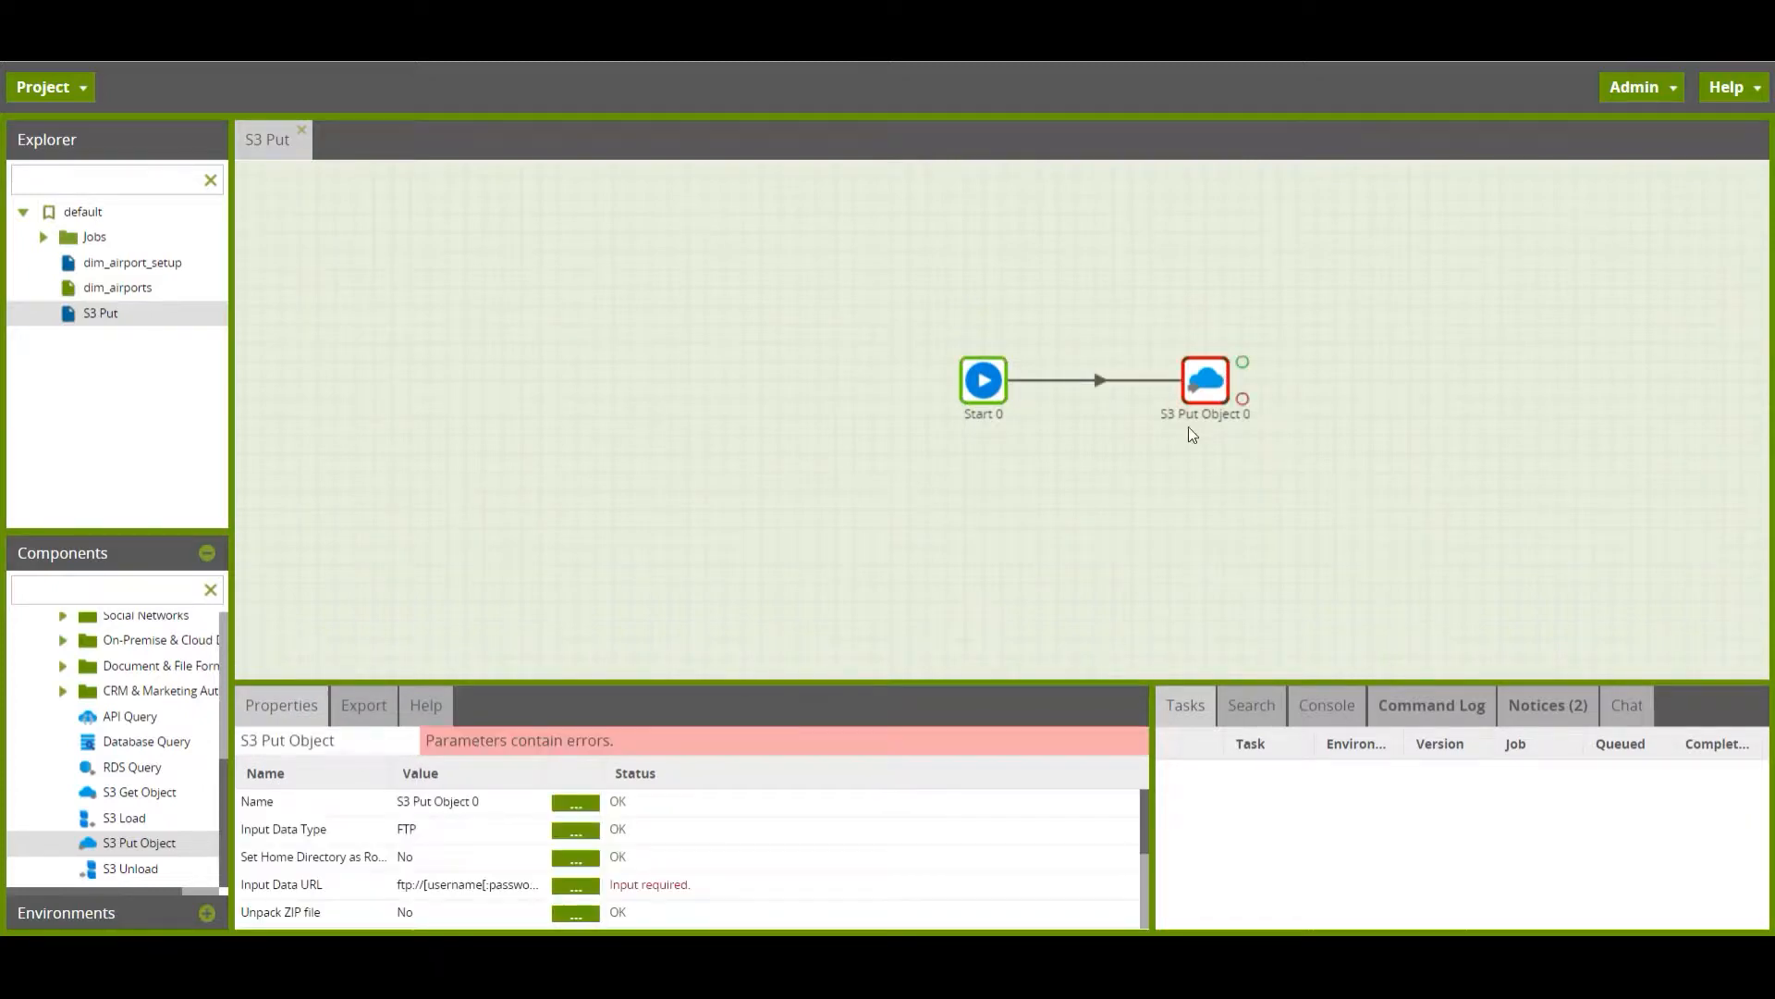
drag(678, 678, 710, 504)
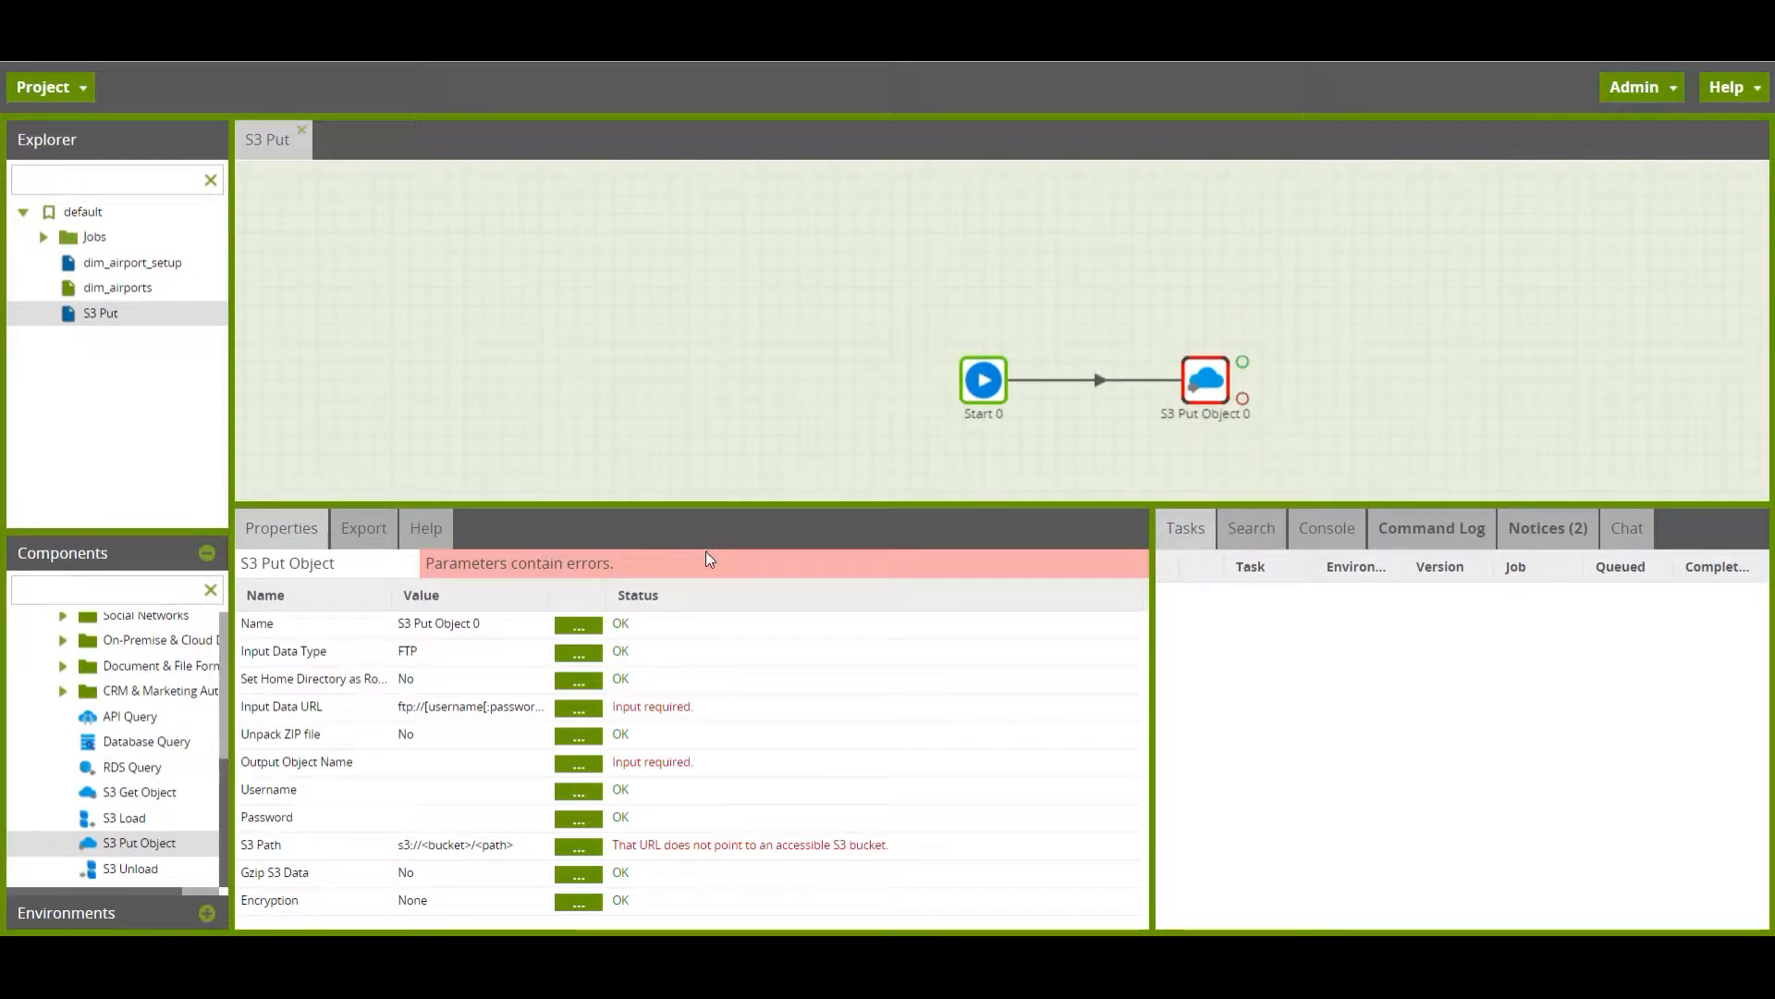
click(592, 655)
click(818, 500)
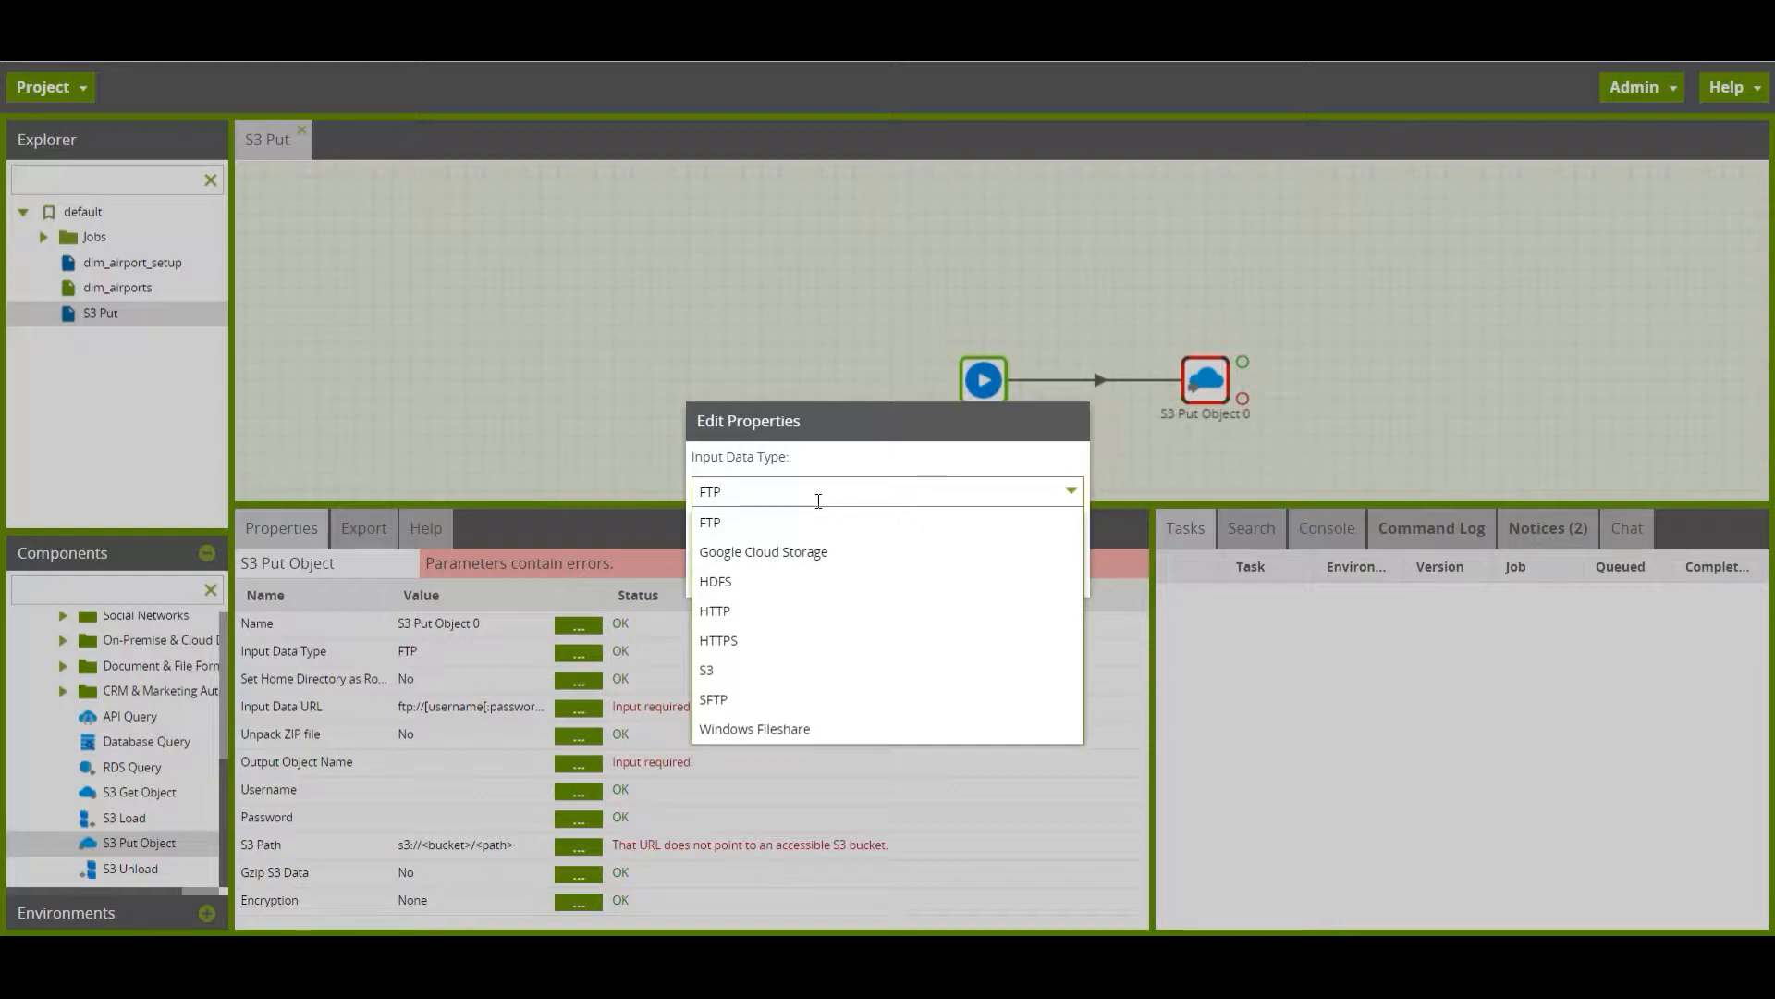
click(786, 708)
click(862, 577)
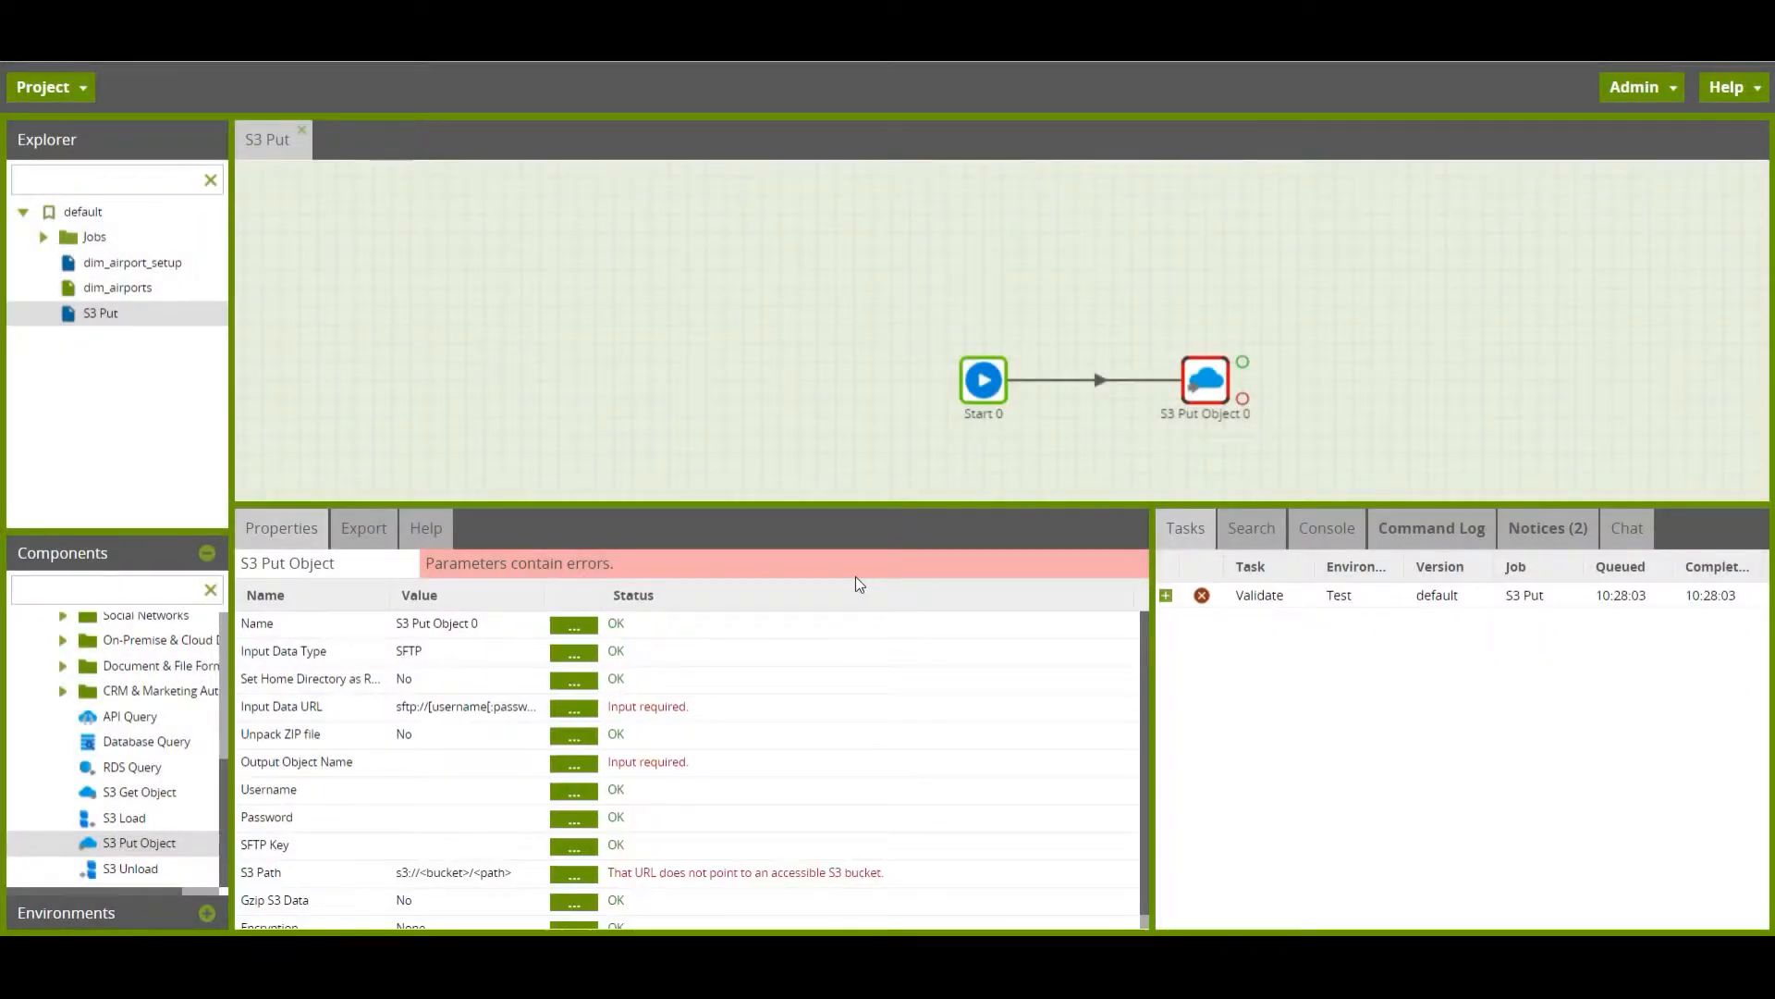
- Set the Input Data URL to Book1.csv in the user's folder under sftp://34.248.230.237/home/
click(589, 716)
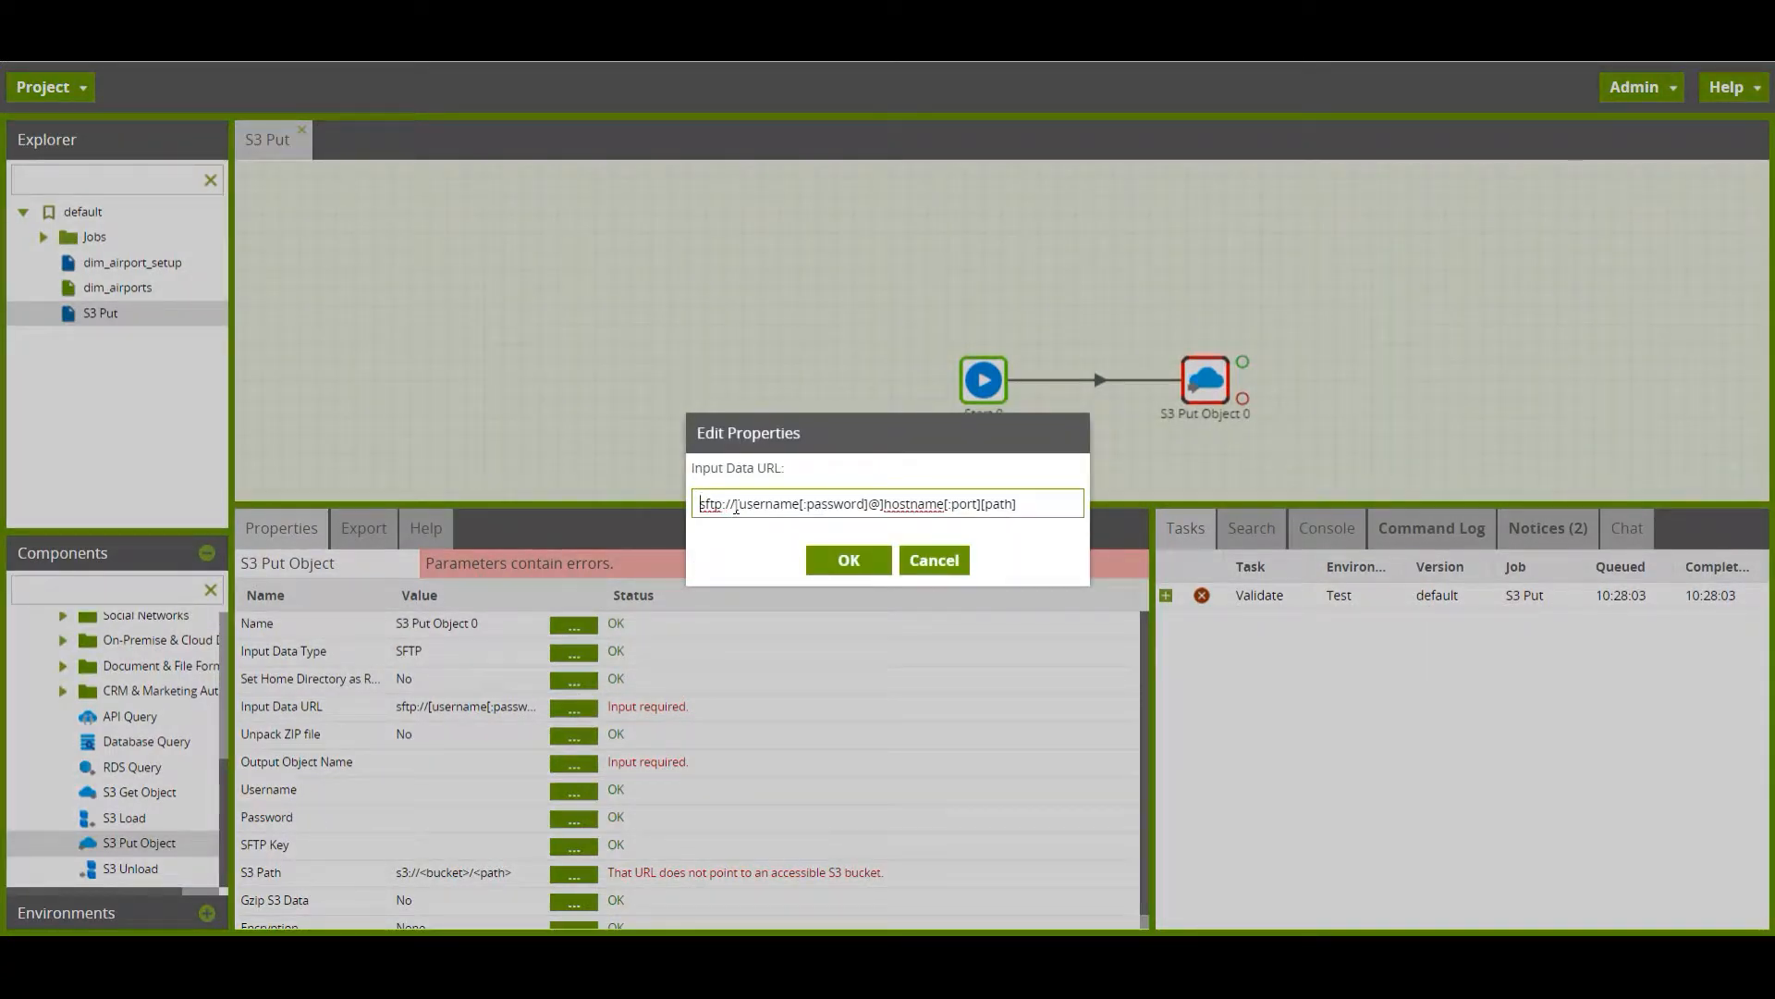
drag(737, 504, 1088, 504)
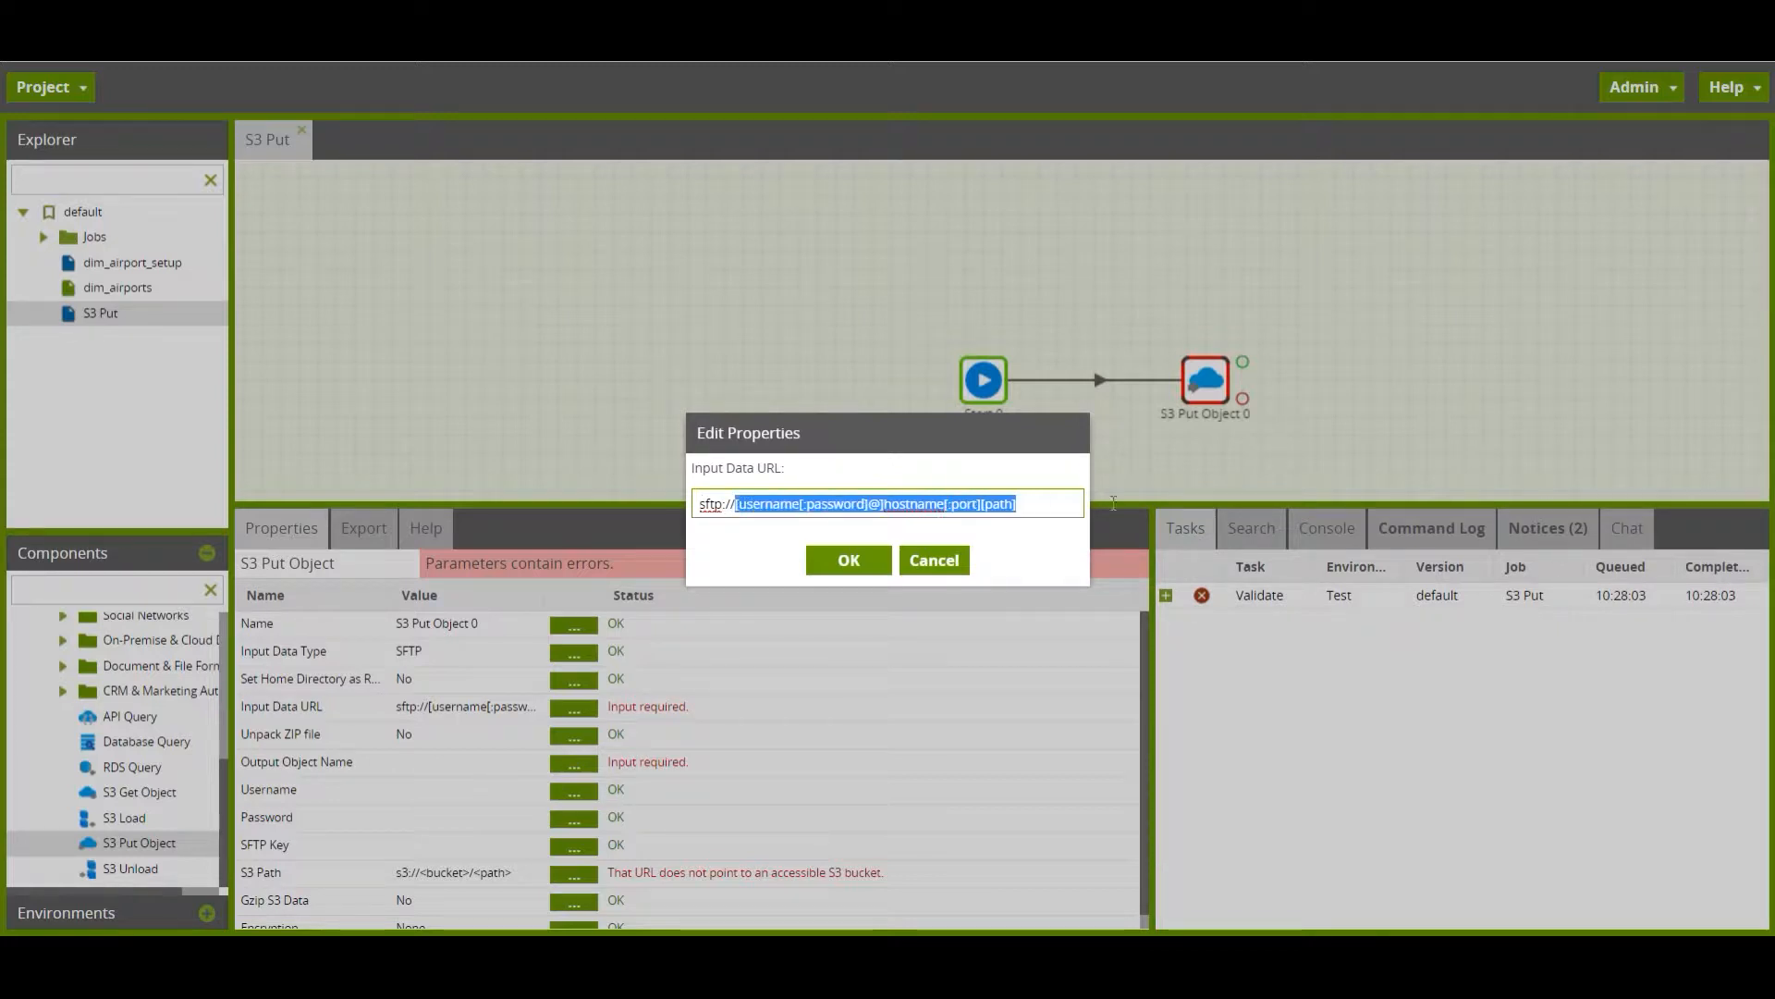
key(ctrl+v)
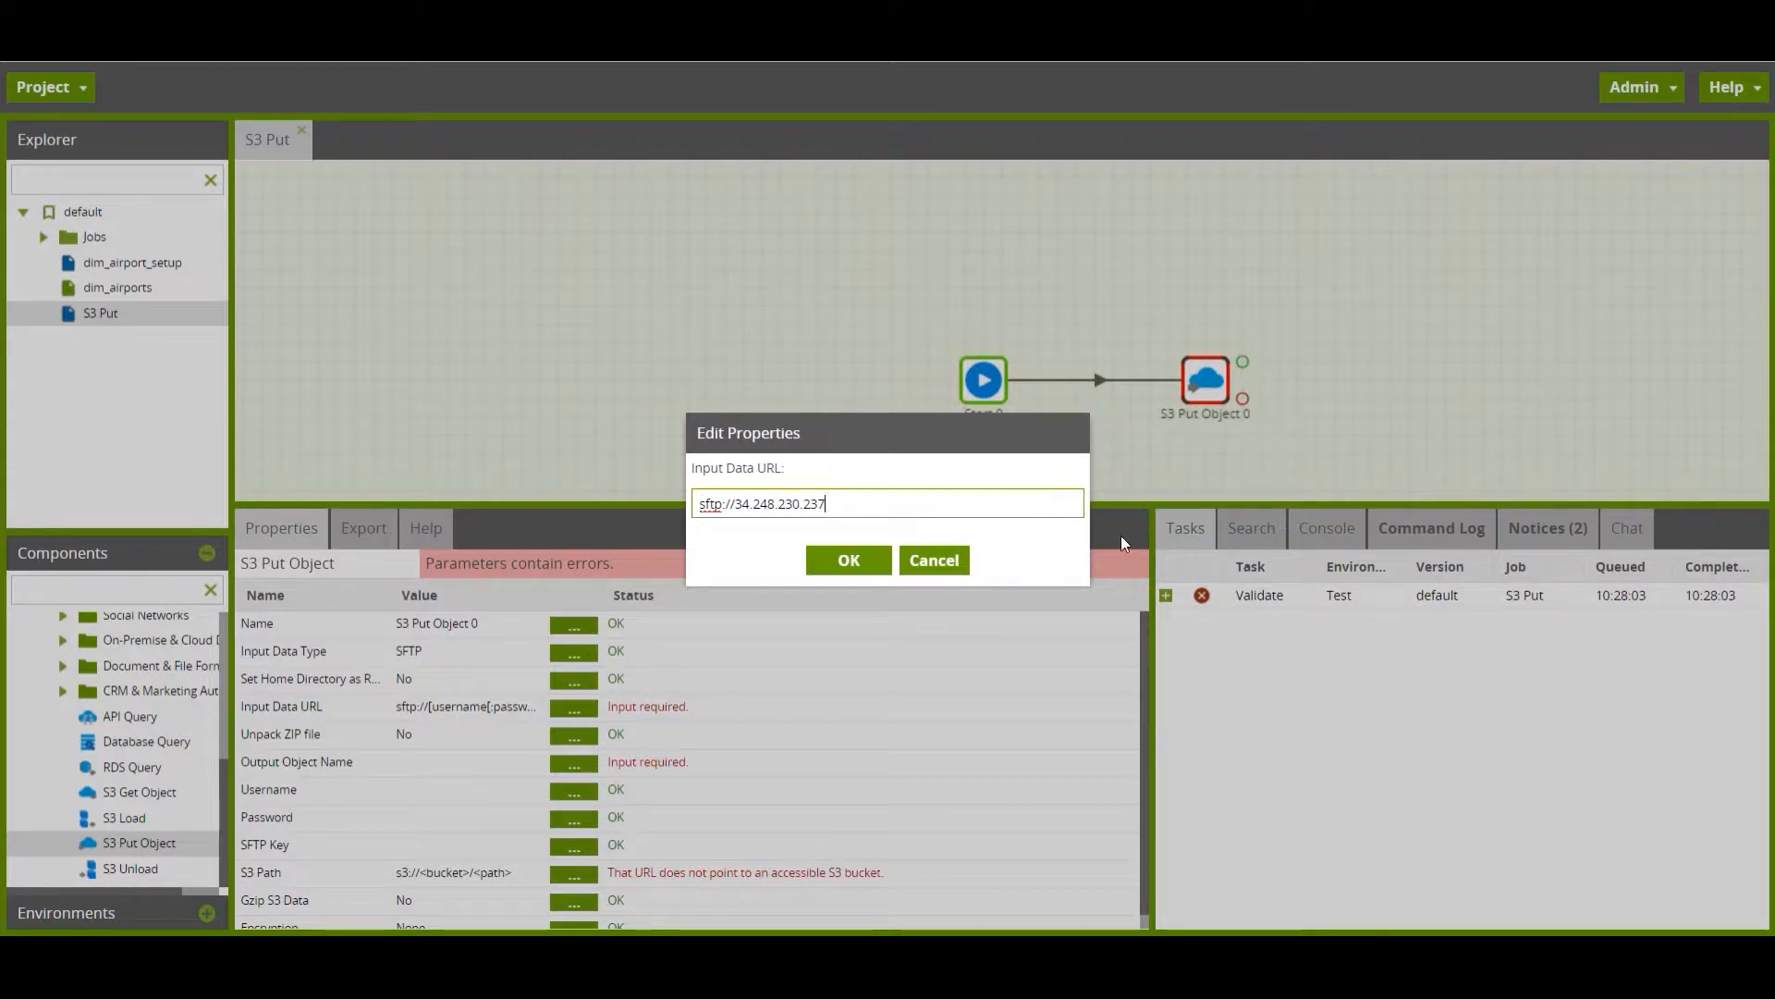
text(/home/)
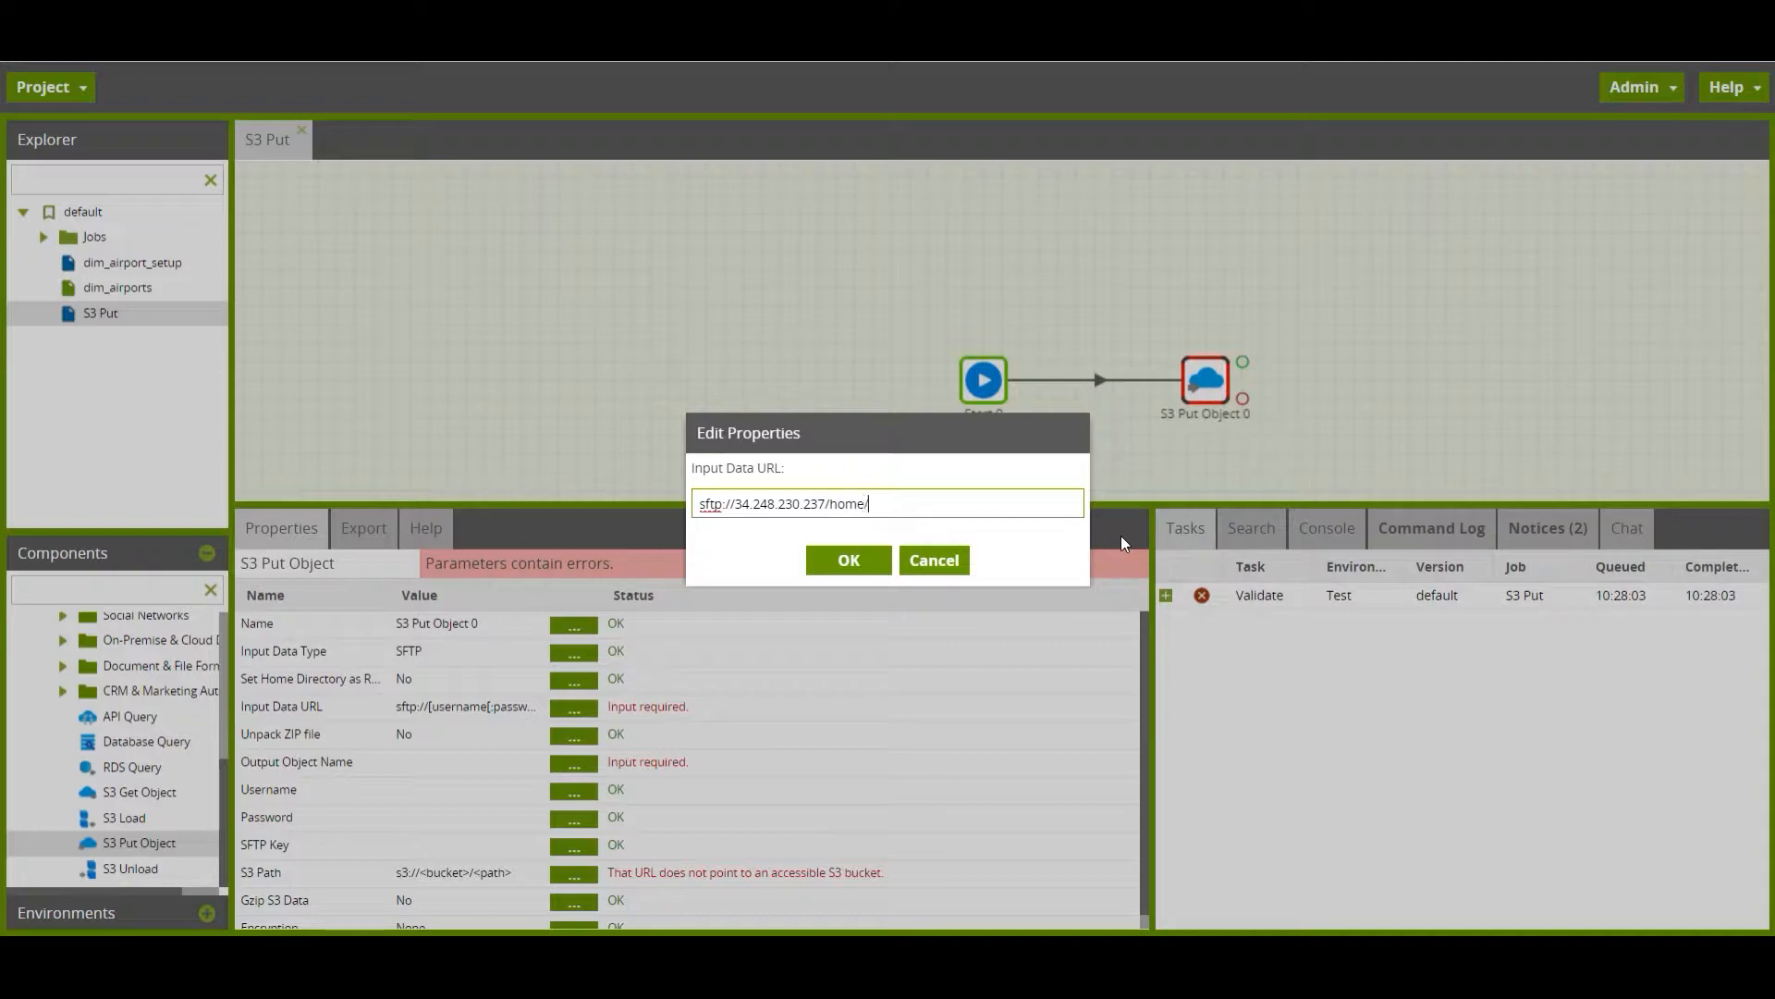
text(laura/Book1.csv)
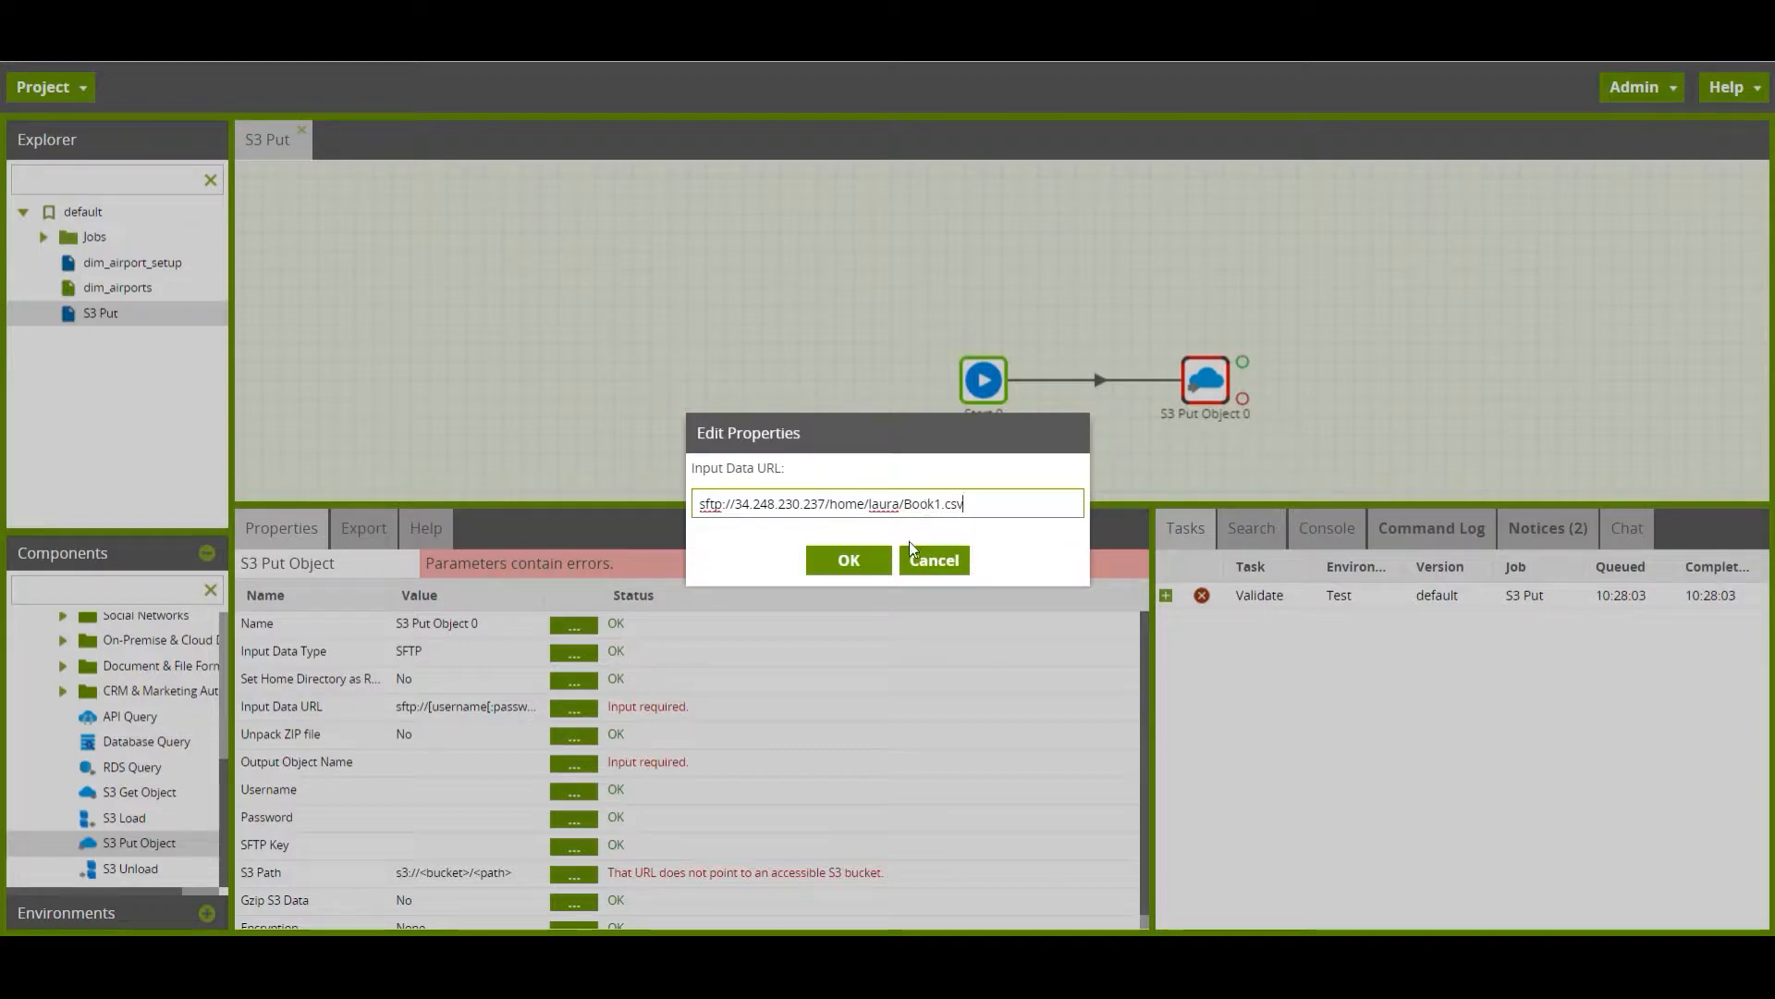
click(877, 561)
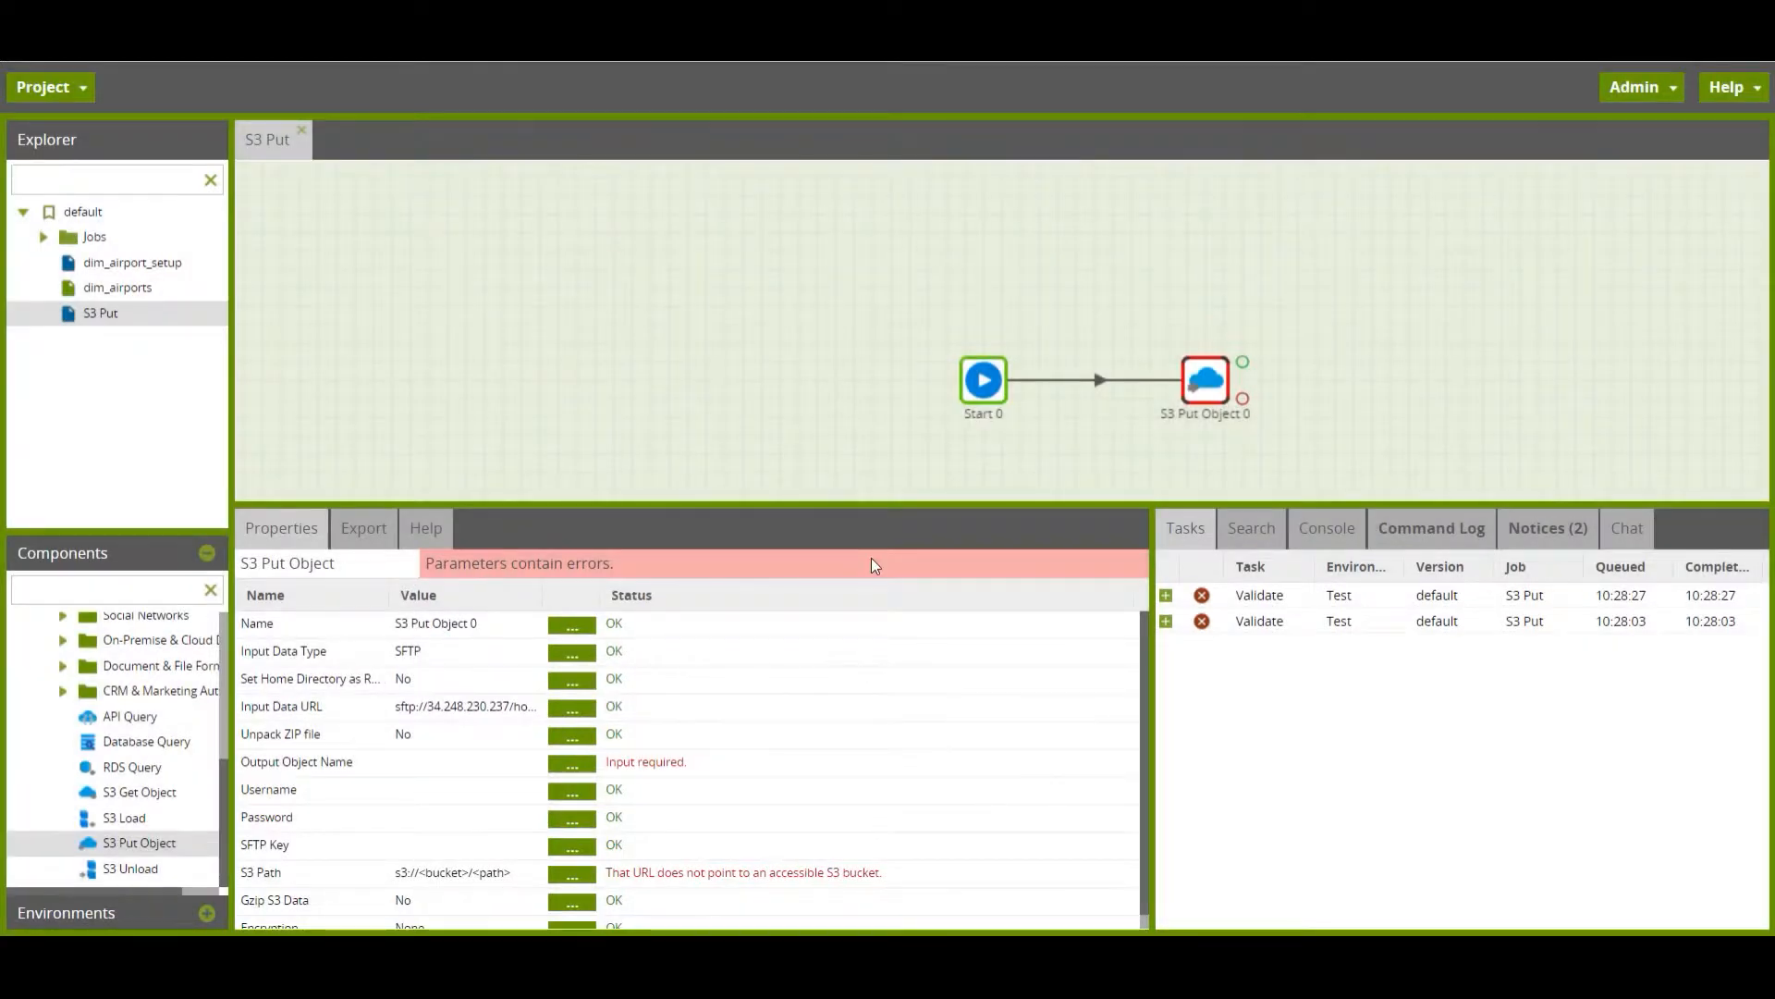
- Set the Output Object Name to S3_copy_Book1.csv
click(573, 764)
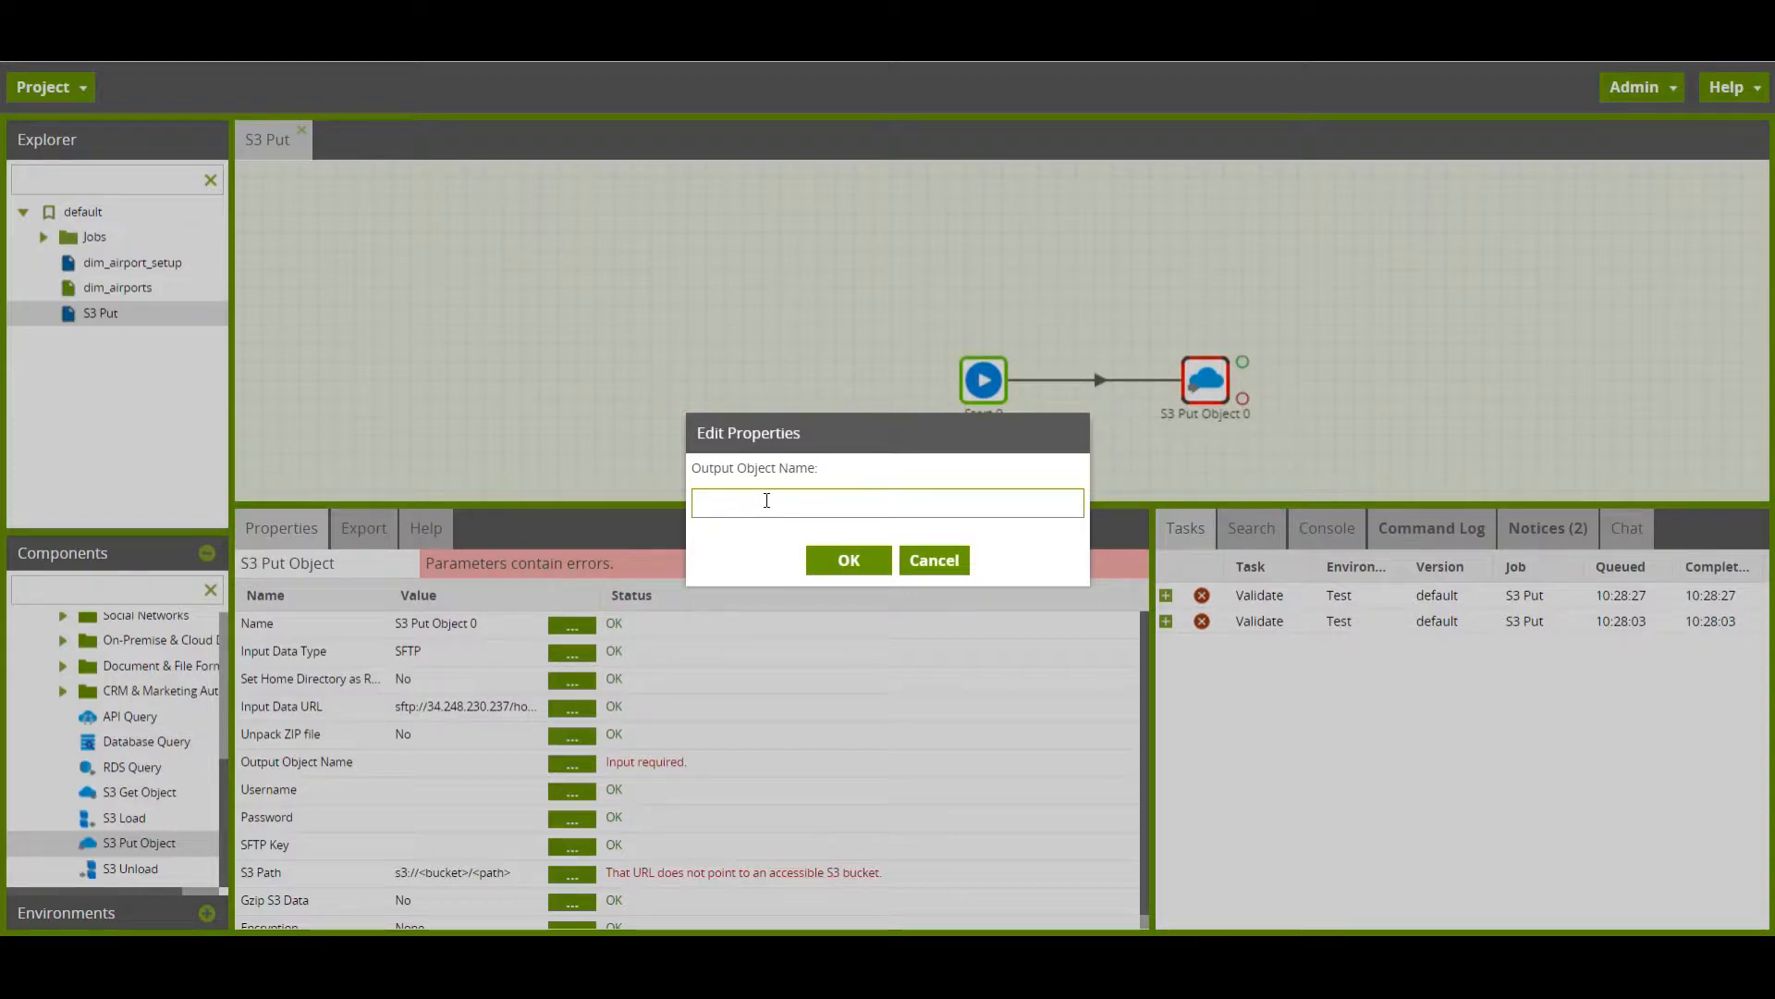
text(S)
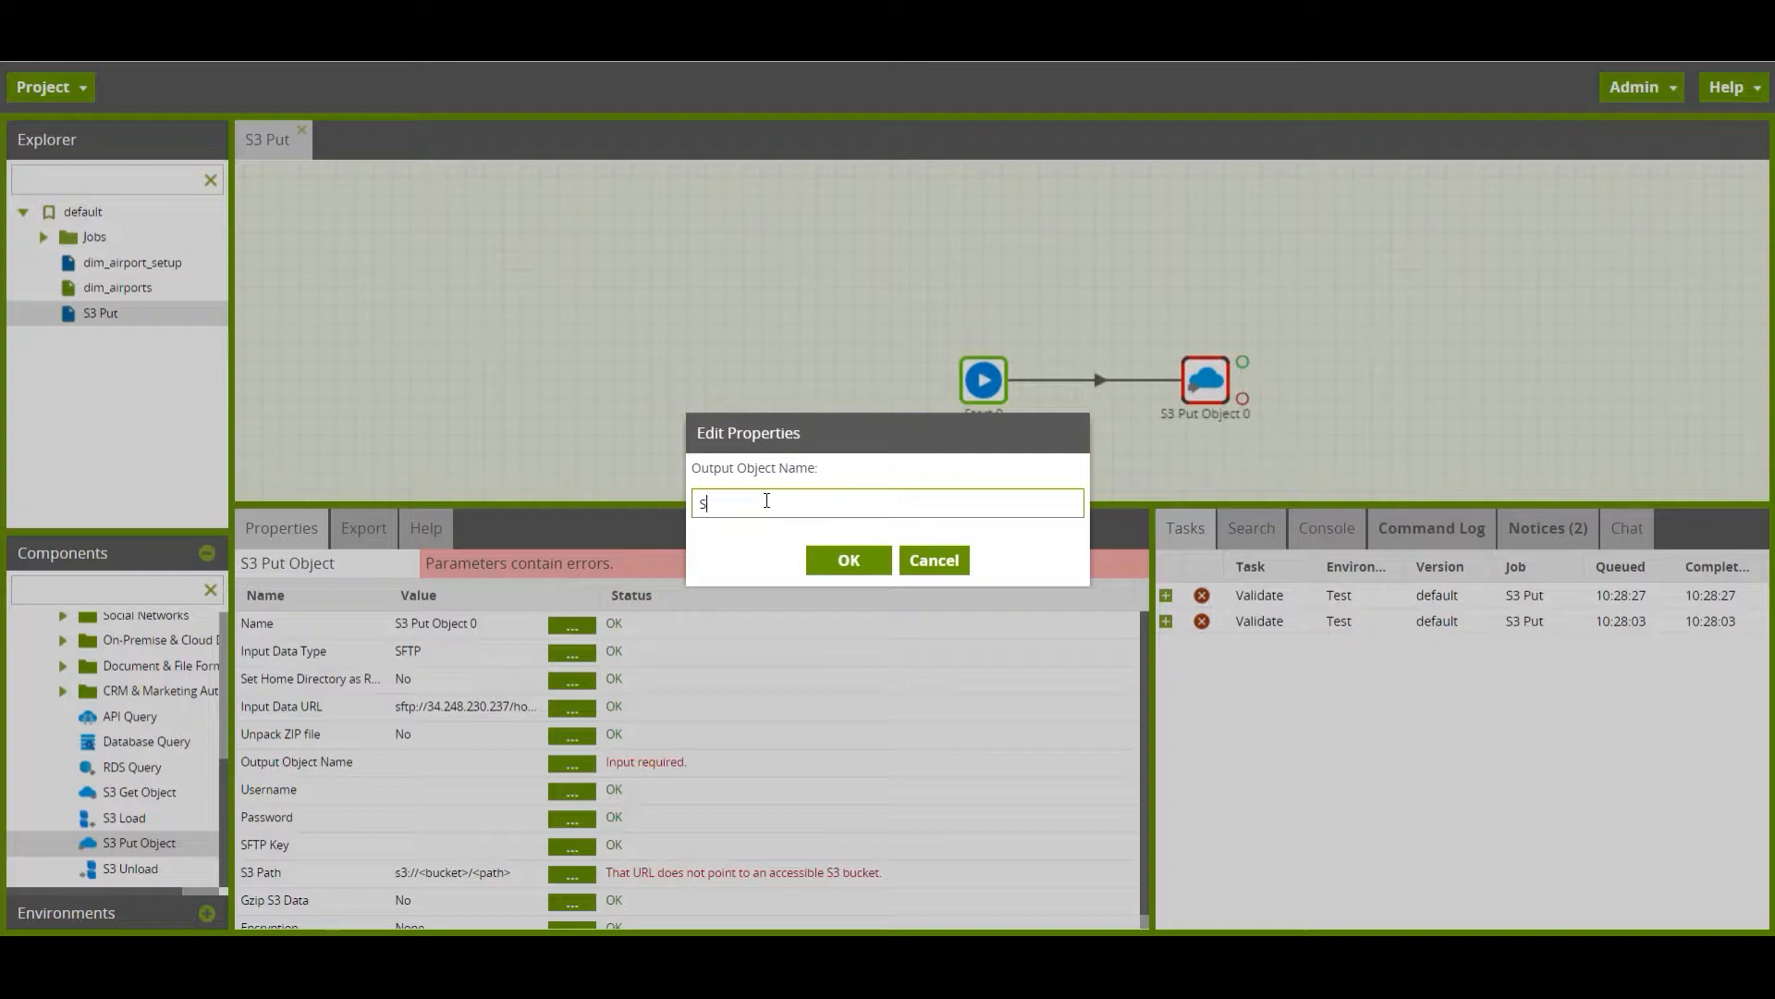
text(3_copy_Book1.csv)
click(848, 560)
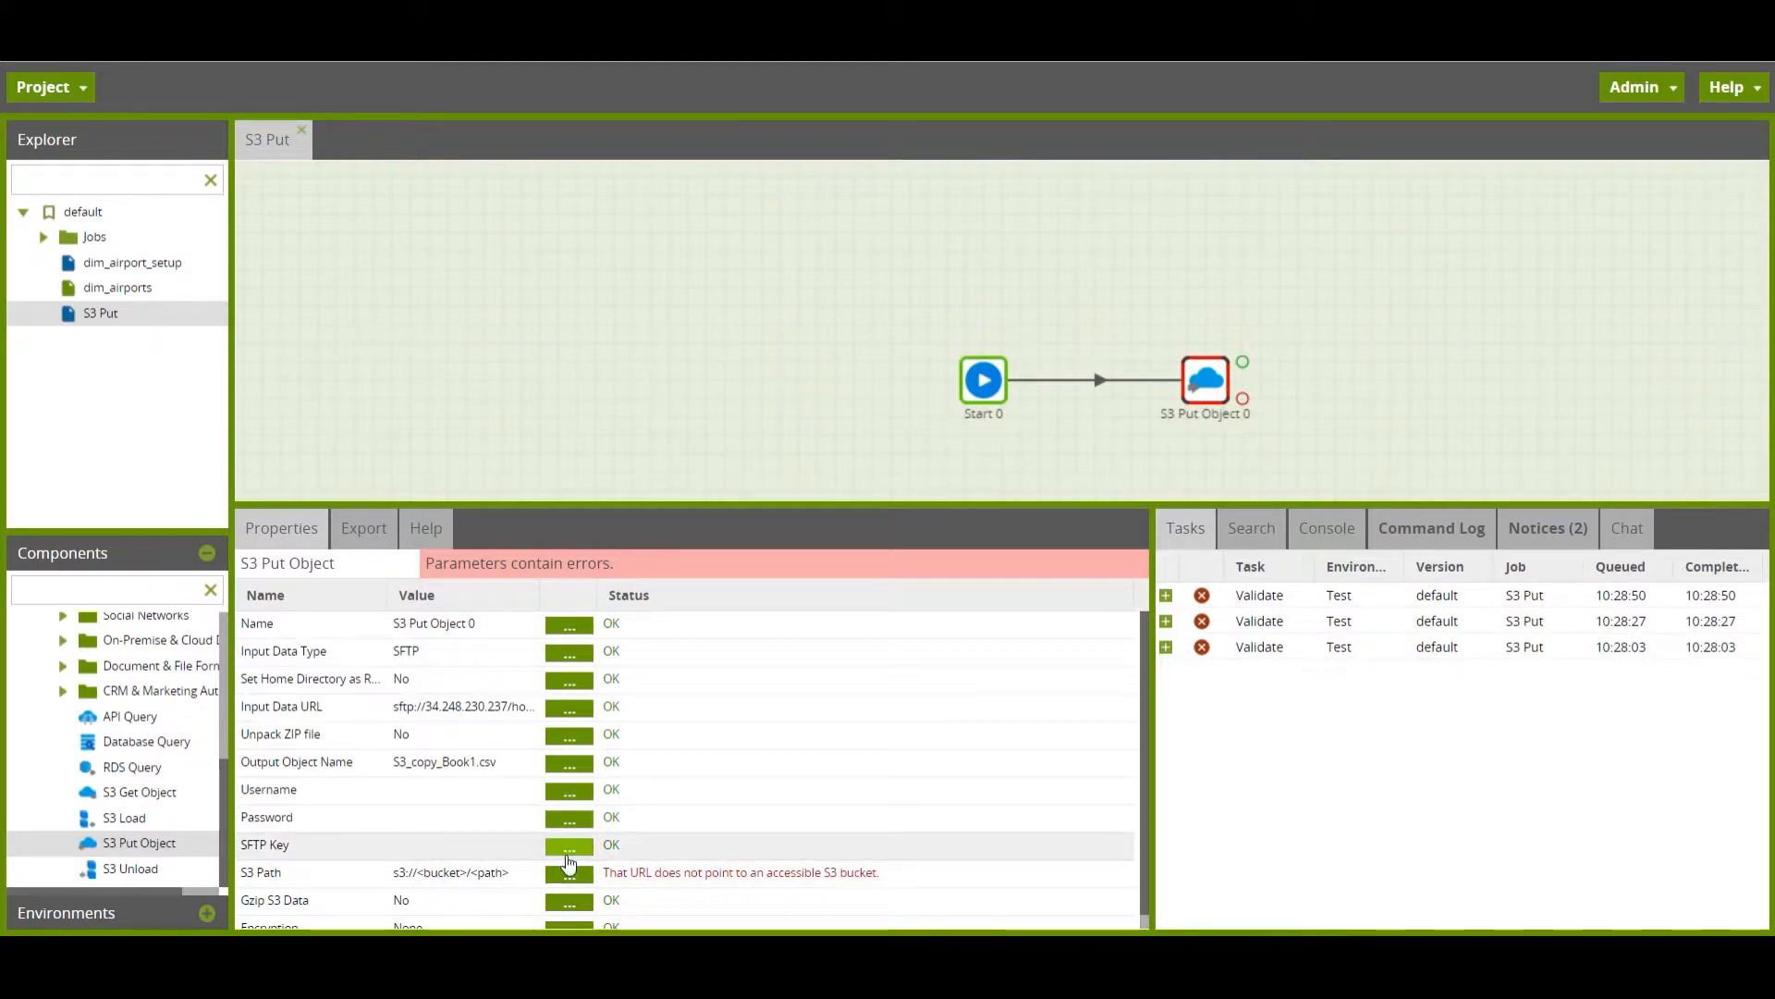
- Enter the SFTP username and the account password for S3 Put Object, storing the password in the component
click(570, 791)
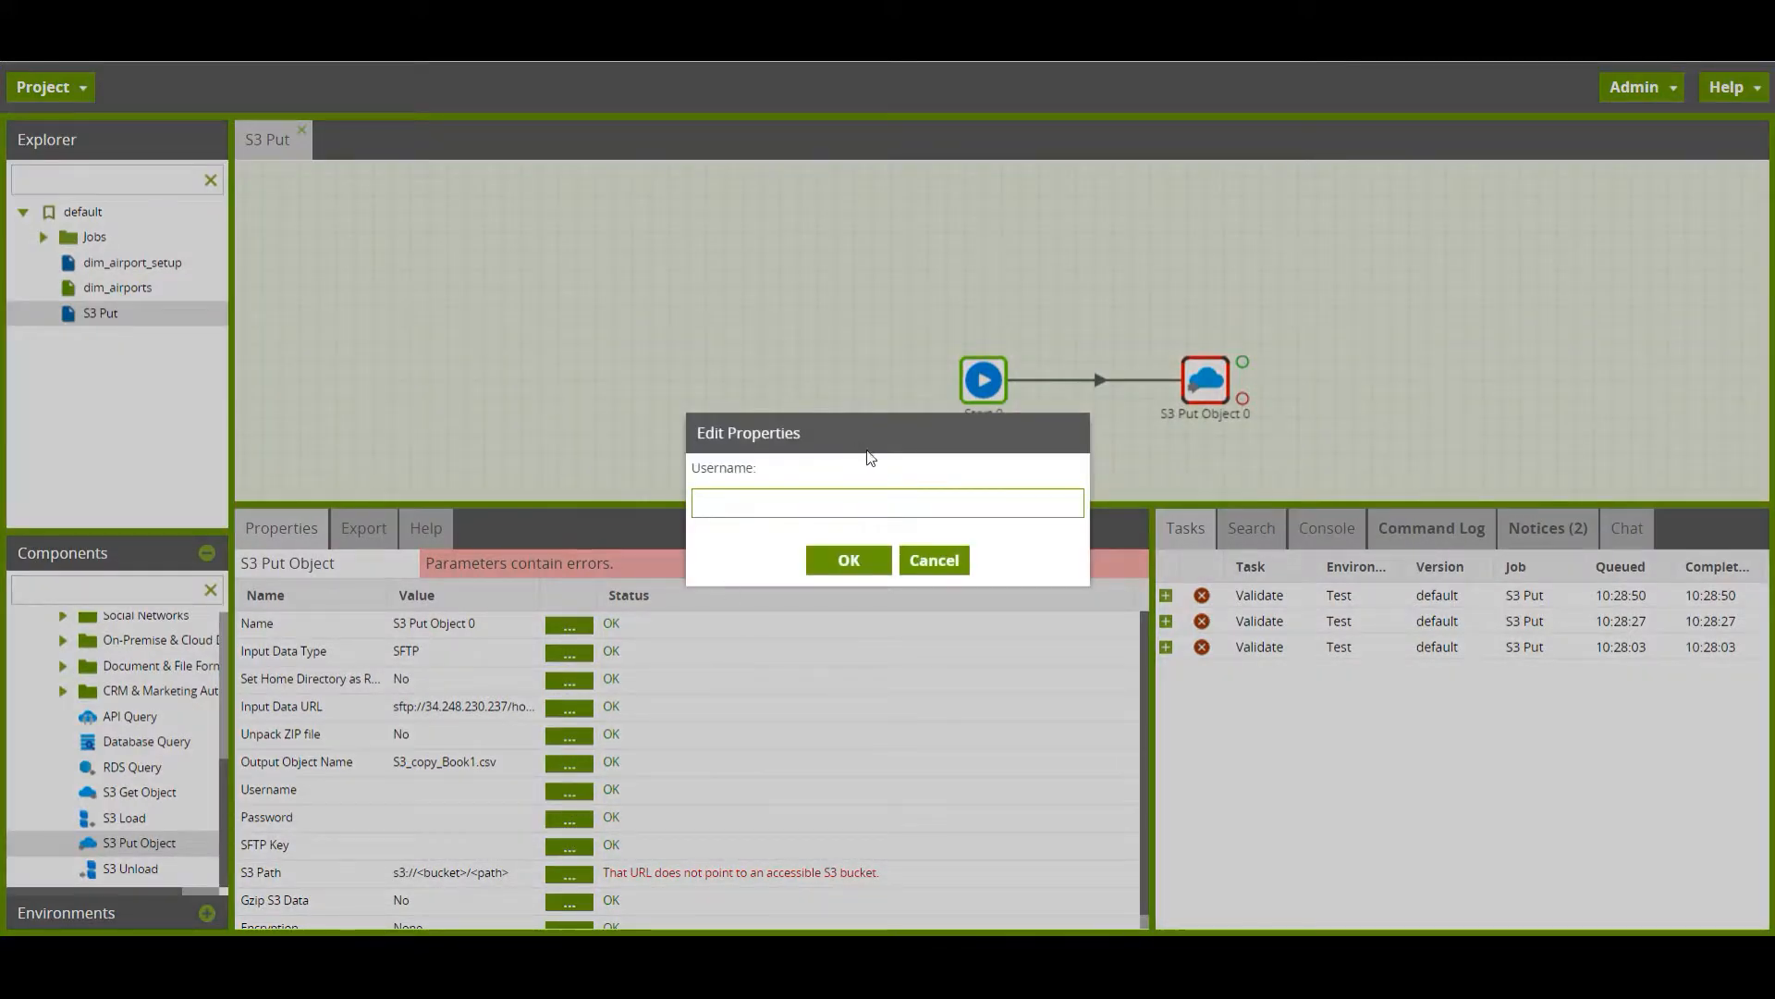
text(laura)
click(846, 560)
click(568, 817)
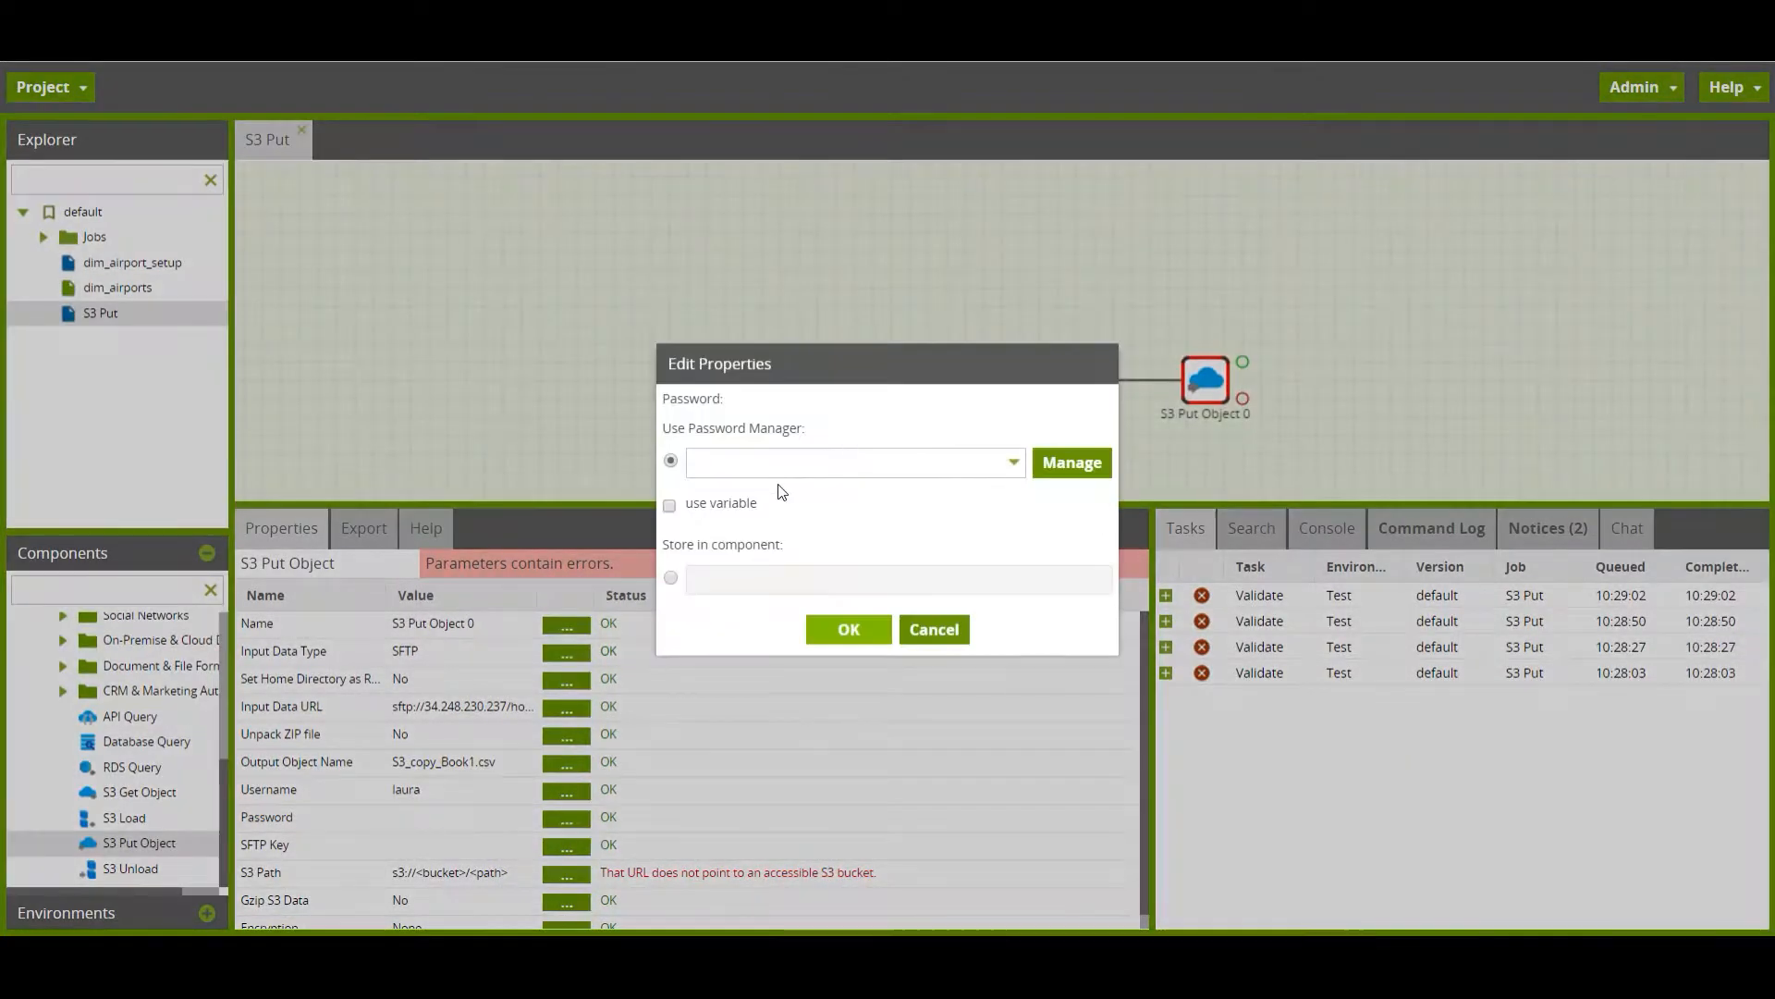
click(671, 577)
text(•••••)
click(848, 630)
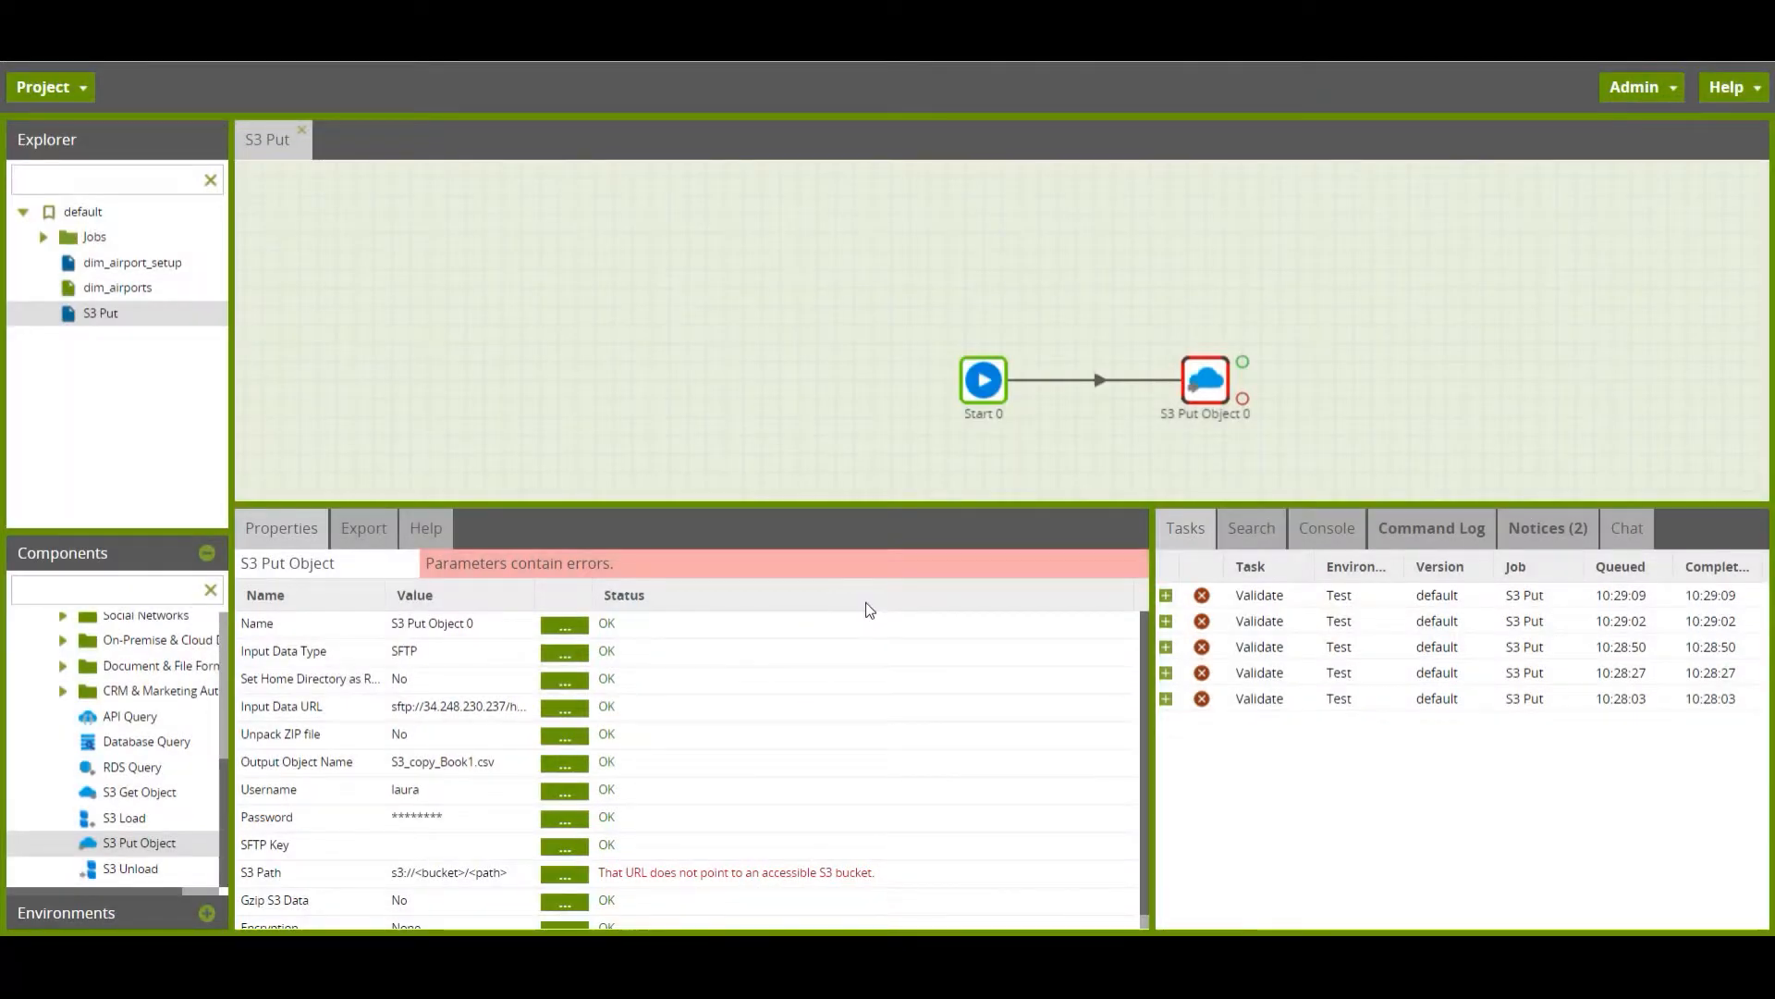
- Set the S3 Path to the SFTP Copy folder in the mtln-lauratest bucket
scroll(584, 879, down, 1)
click(573, 862)
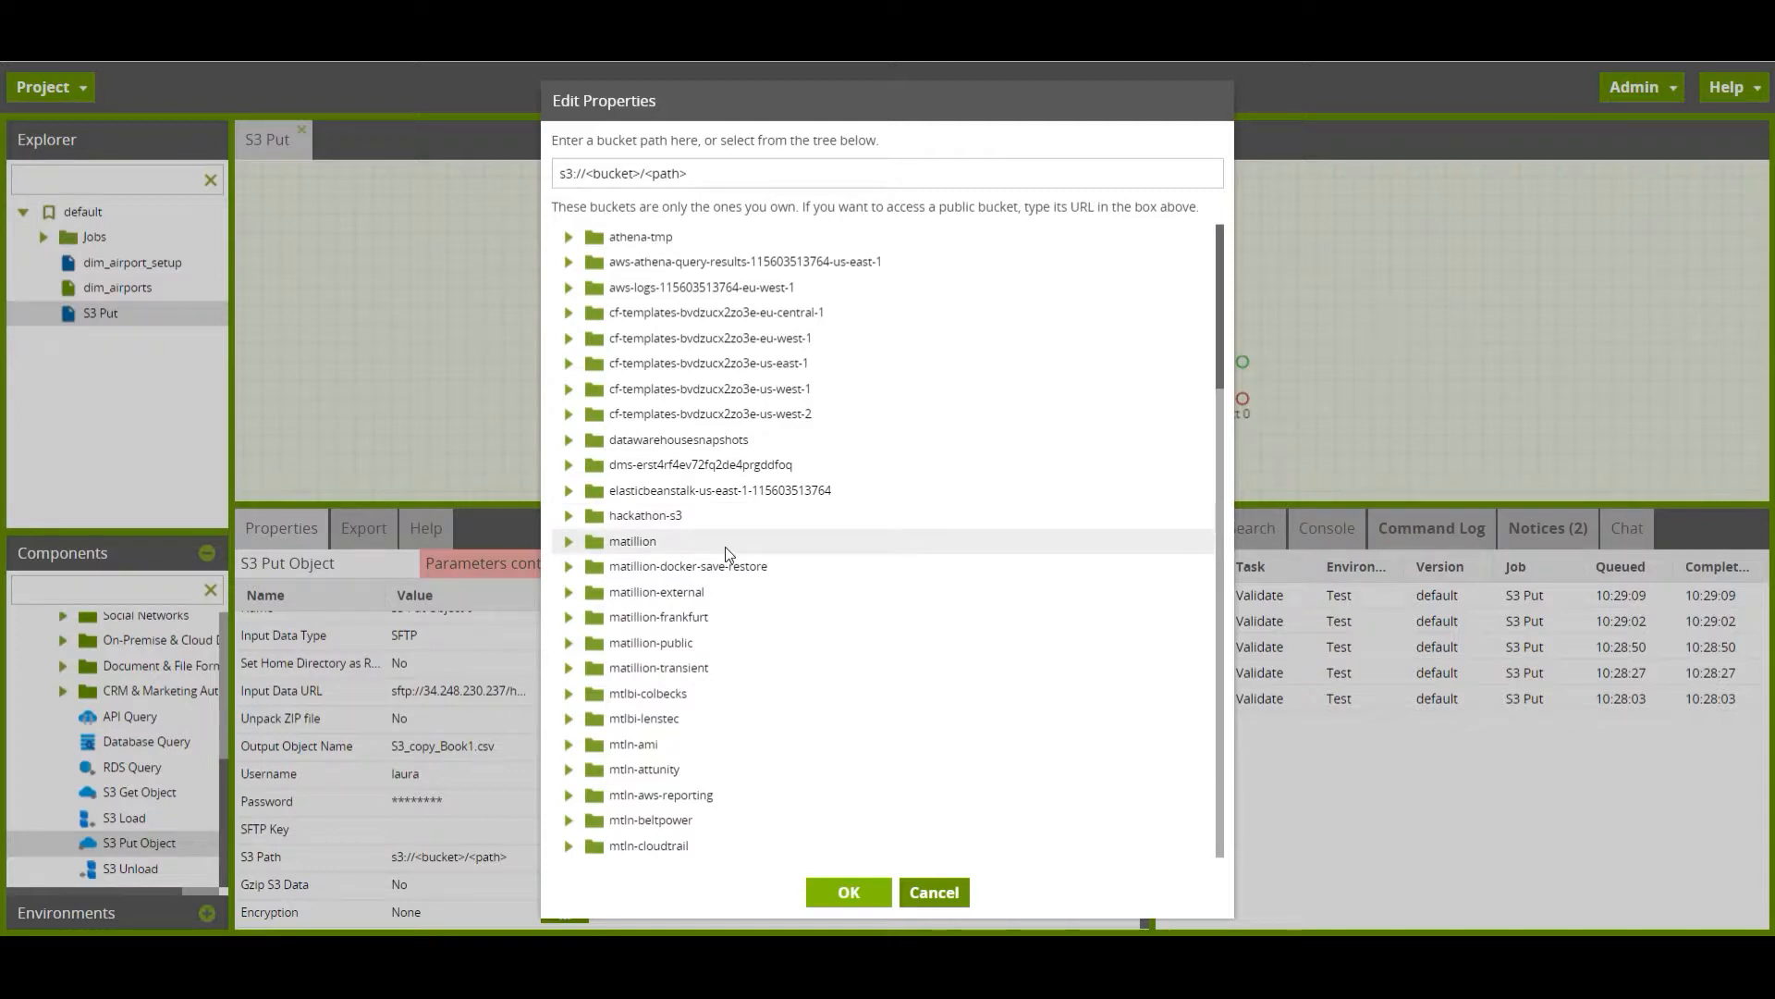
scroll(725, 547, down, 5)
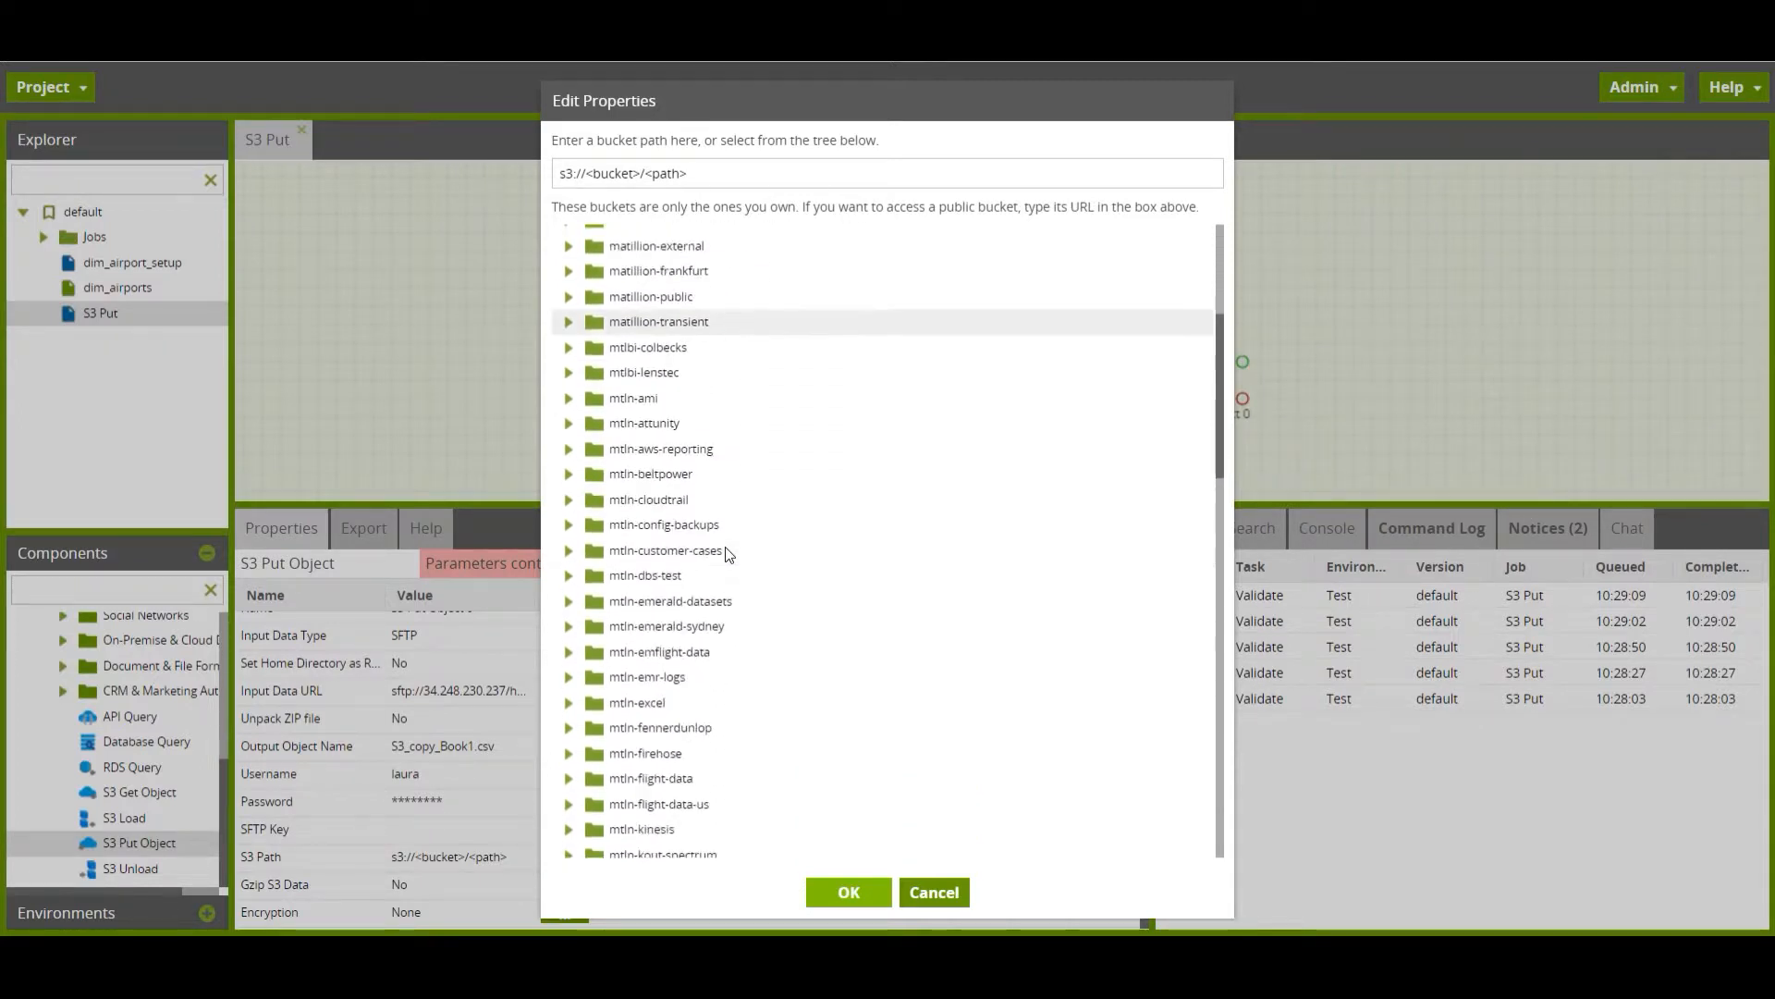
scroll(723, 538, down, 2)
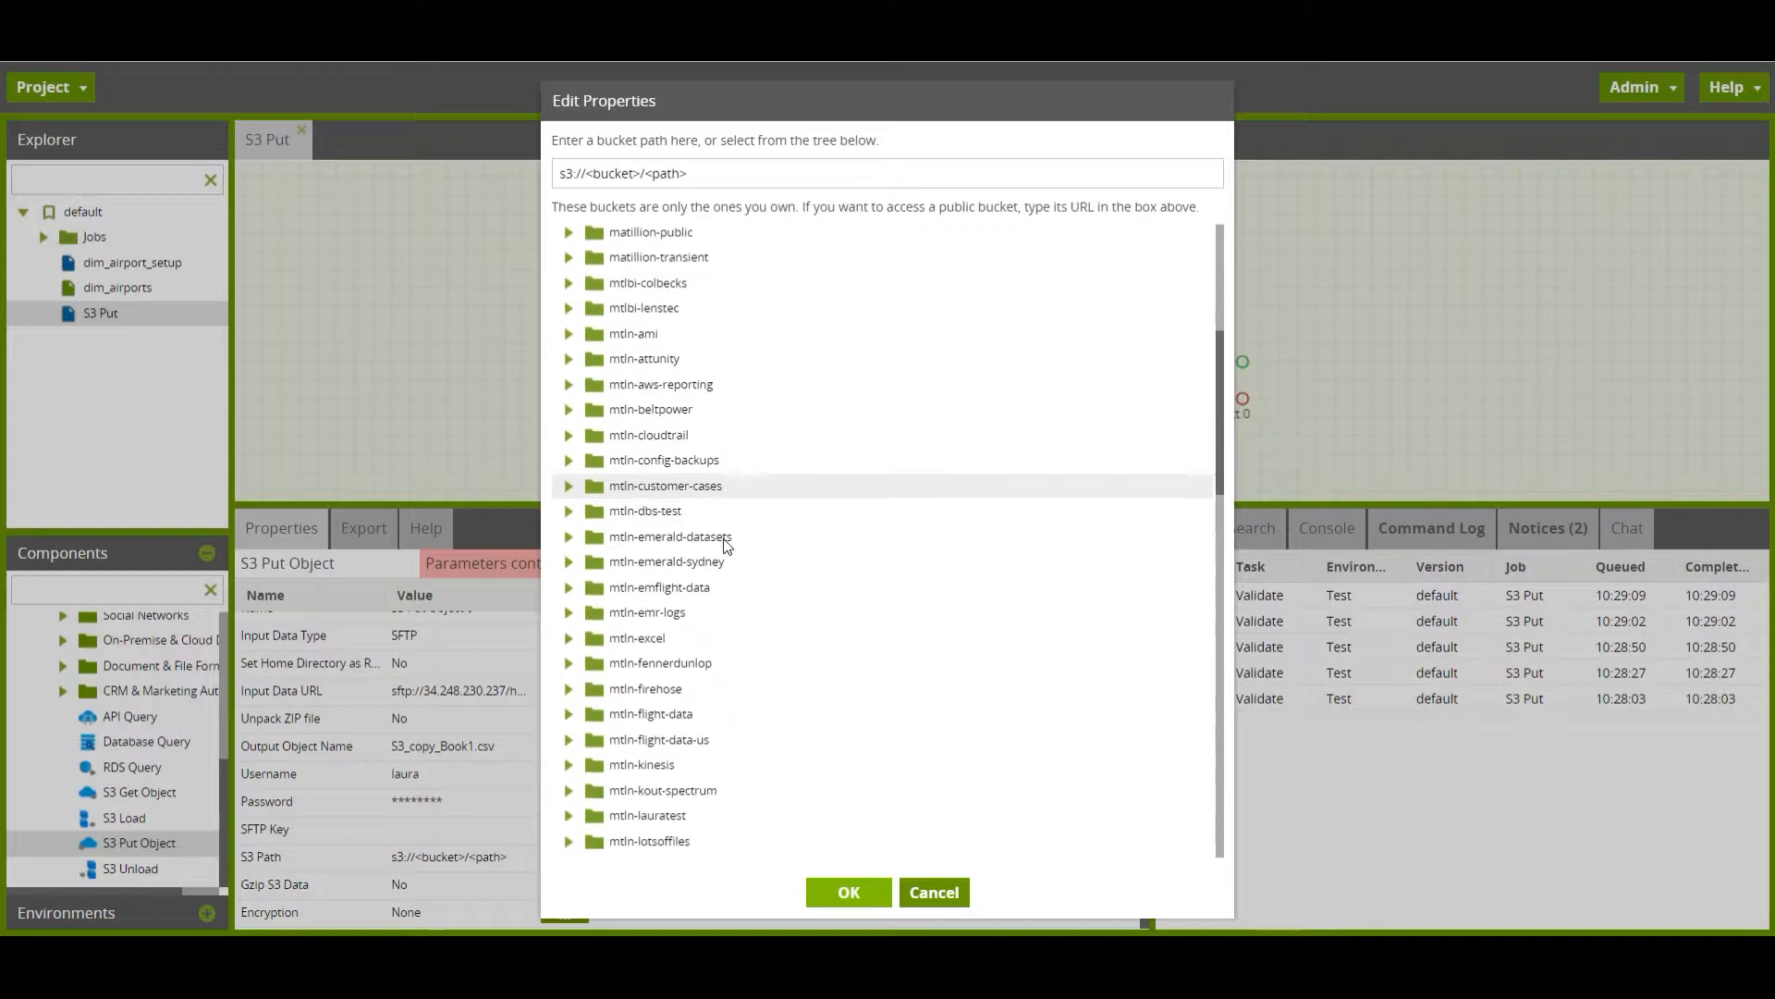
click(567, 767)
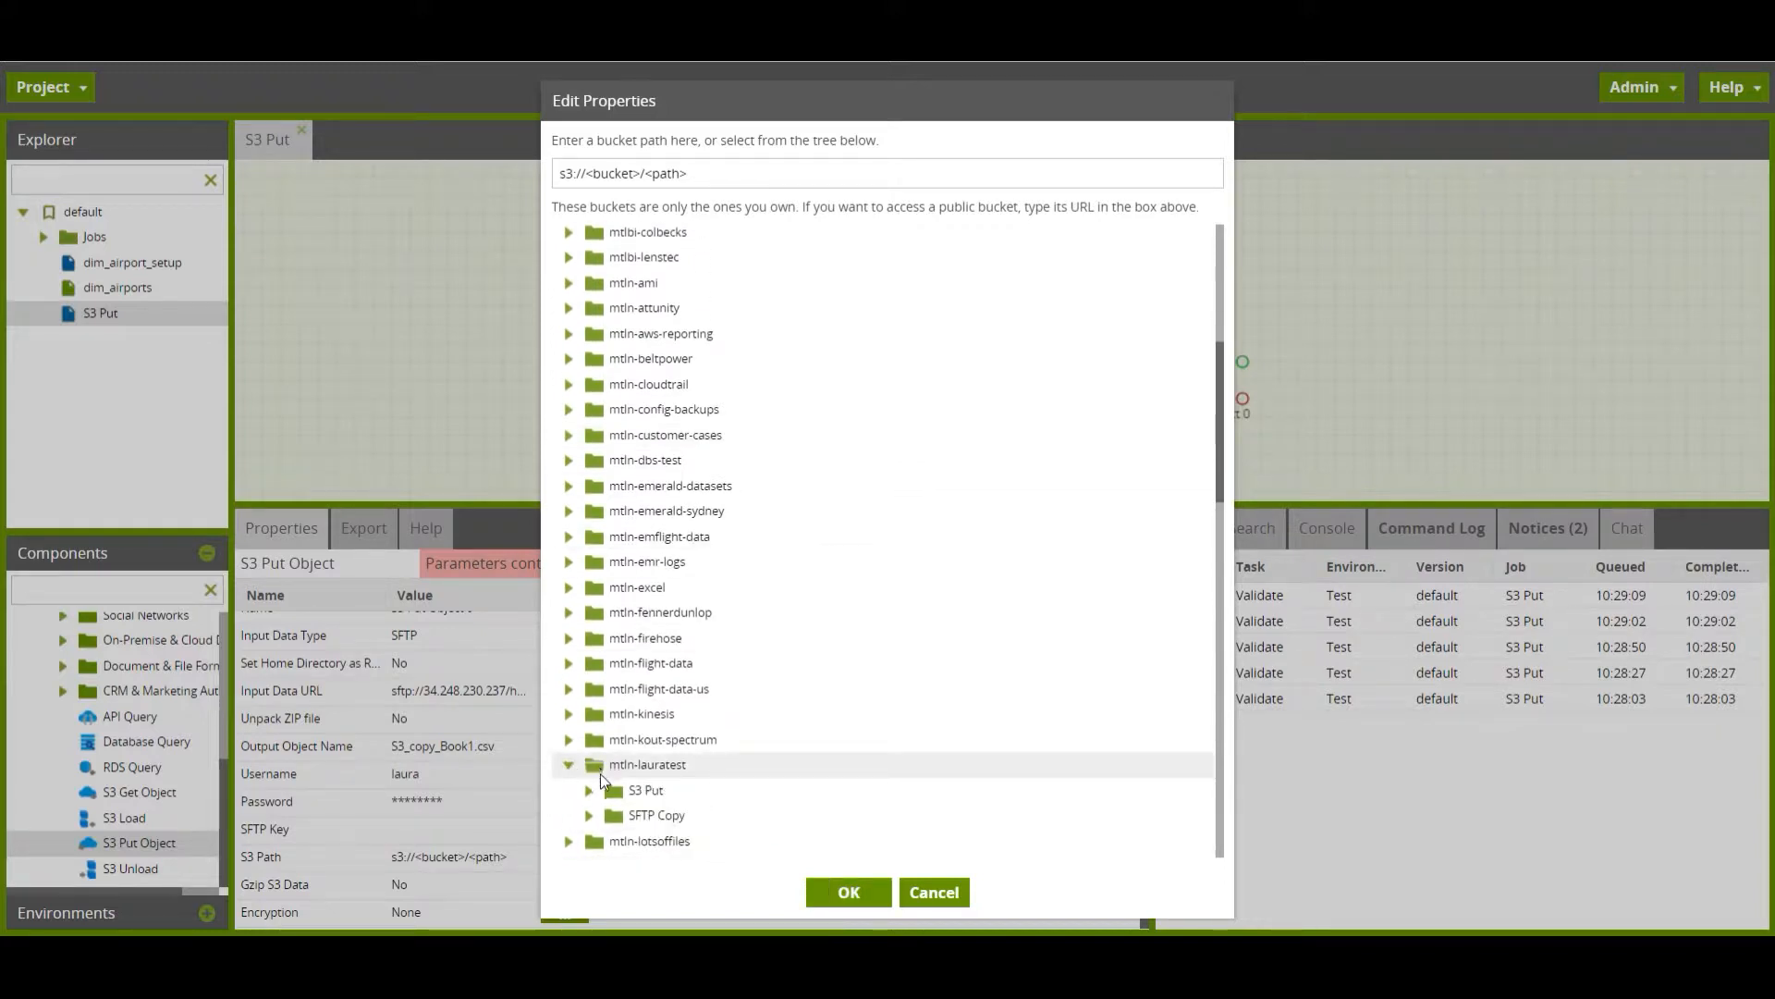
click(638, 814)
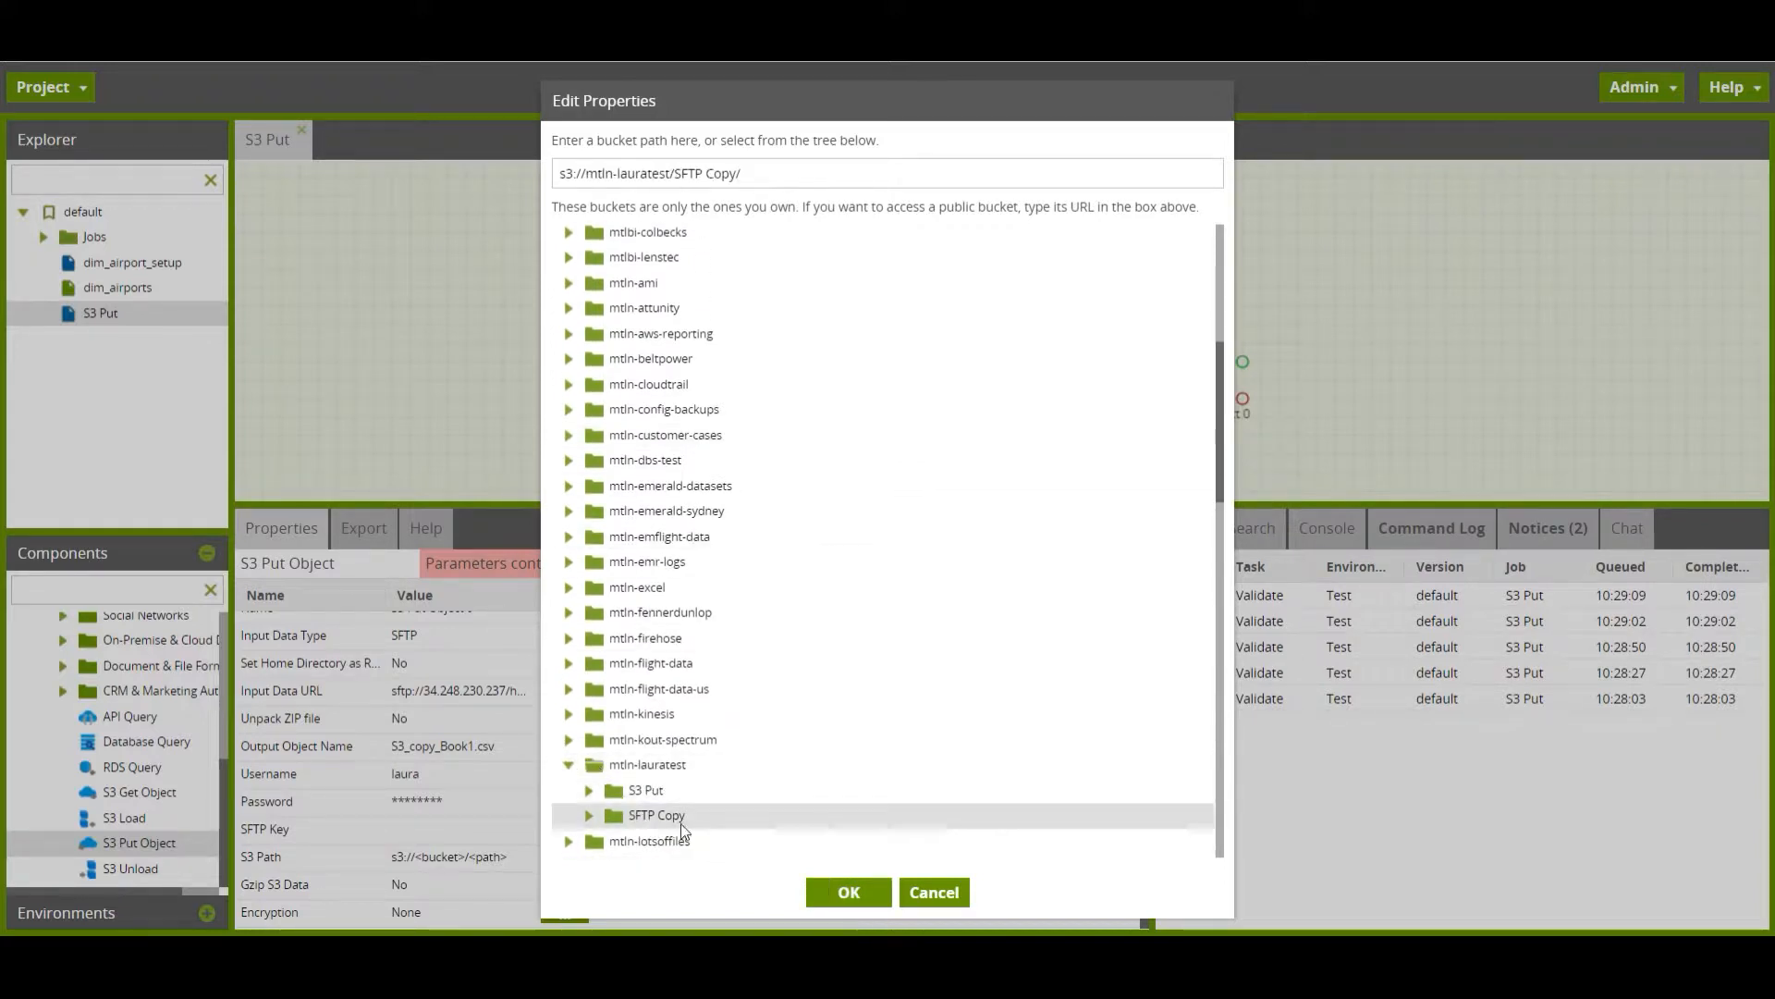
click(843, 892)
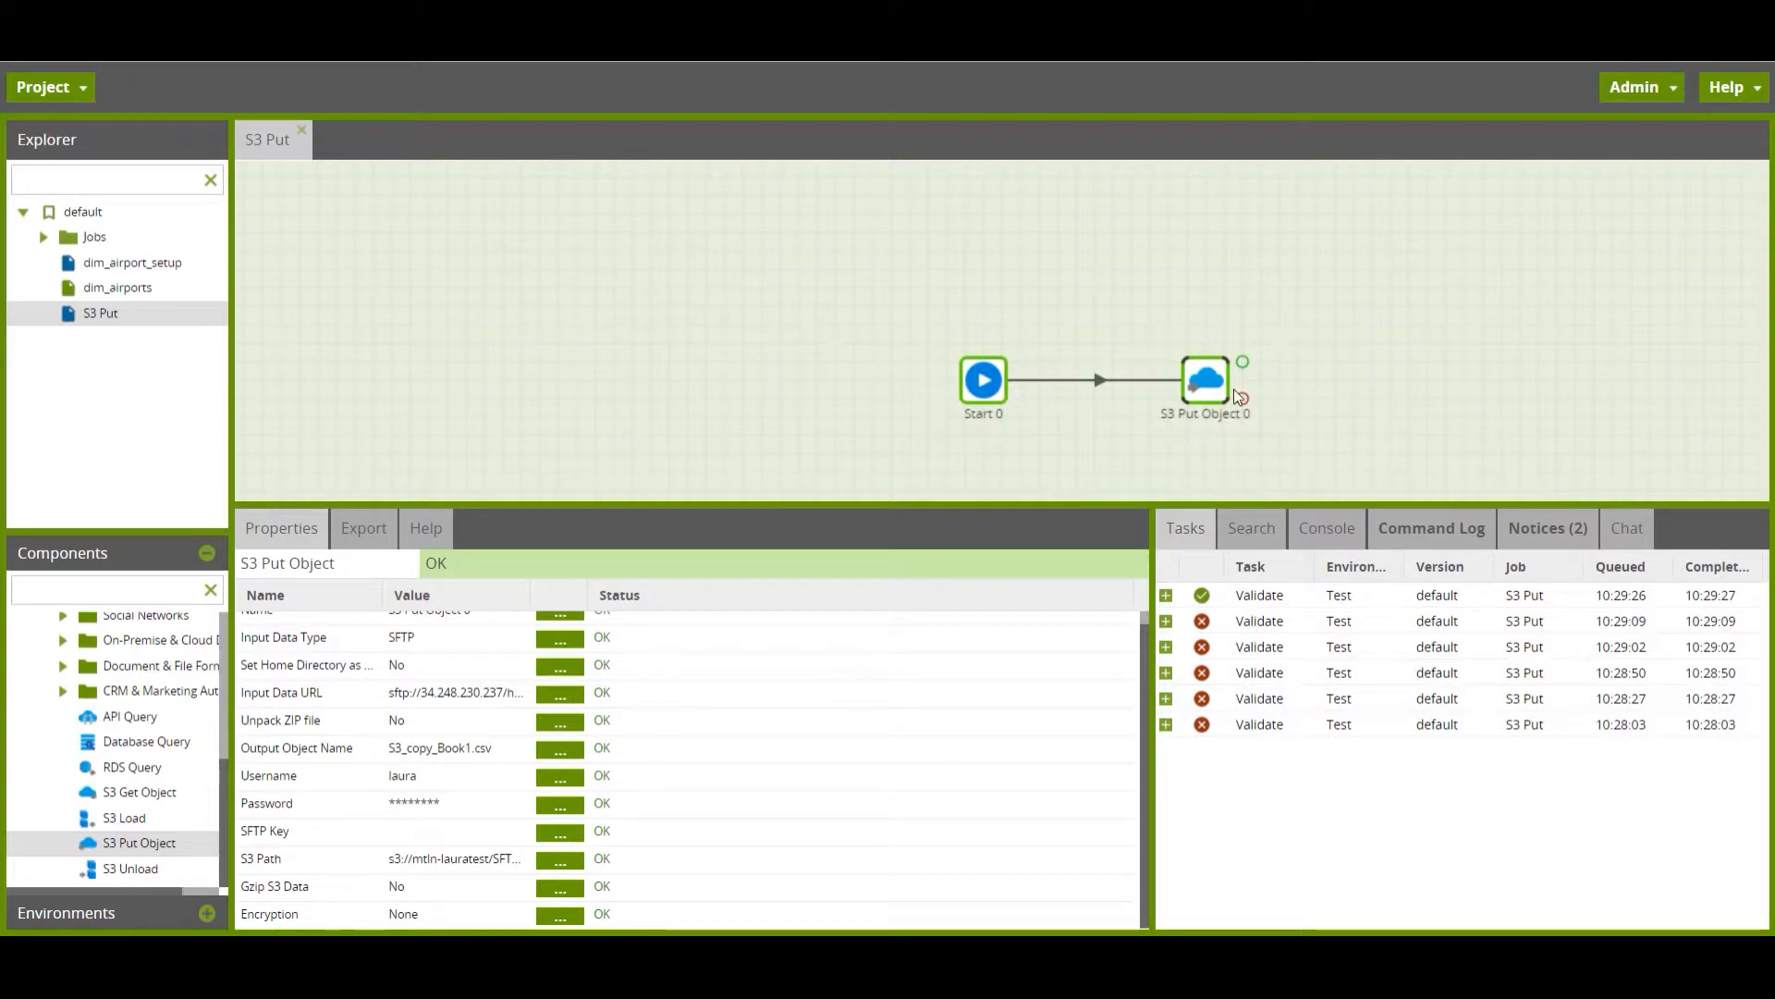
- Run the S3 Put Object component in the Test environment and refresh the SFTP Copy folder listing in Amazon S3
right_click(1207, 387)
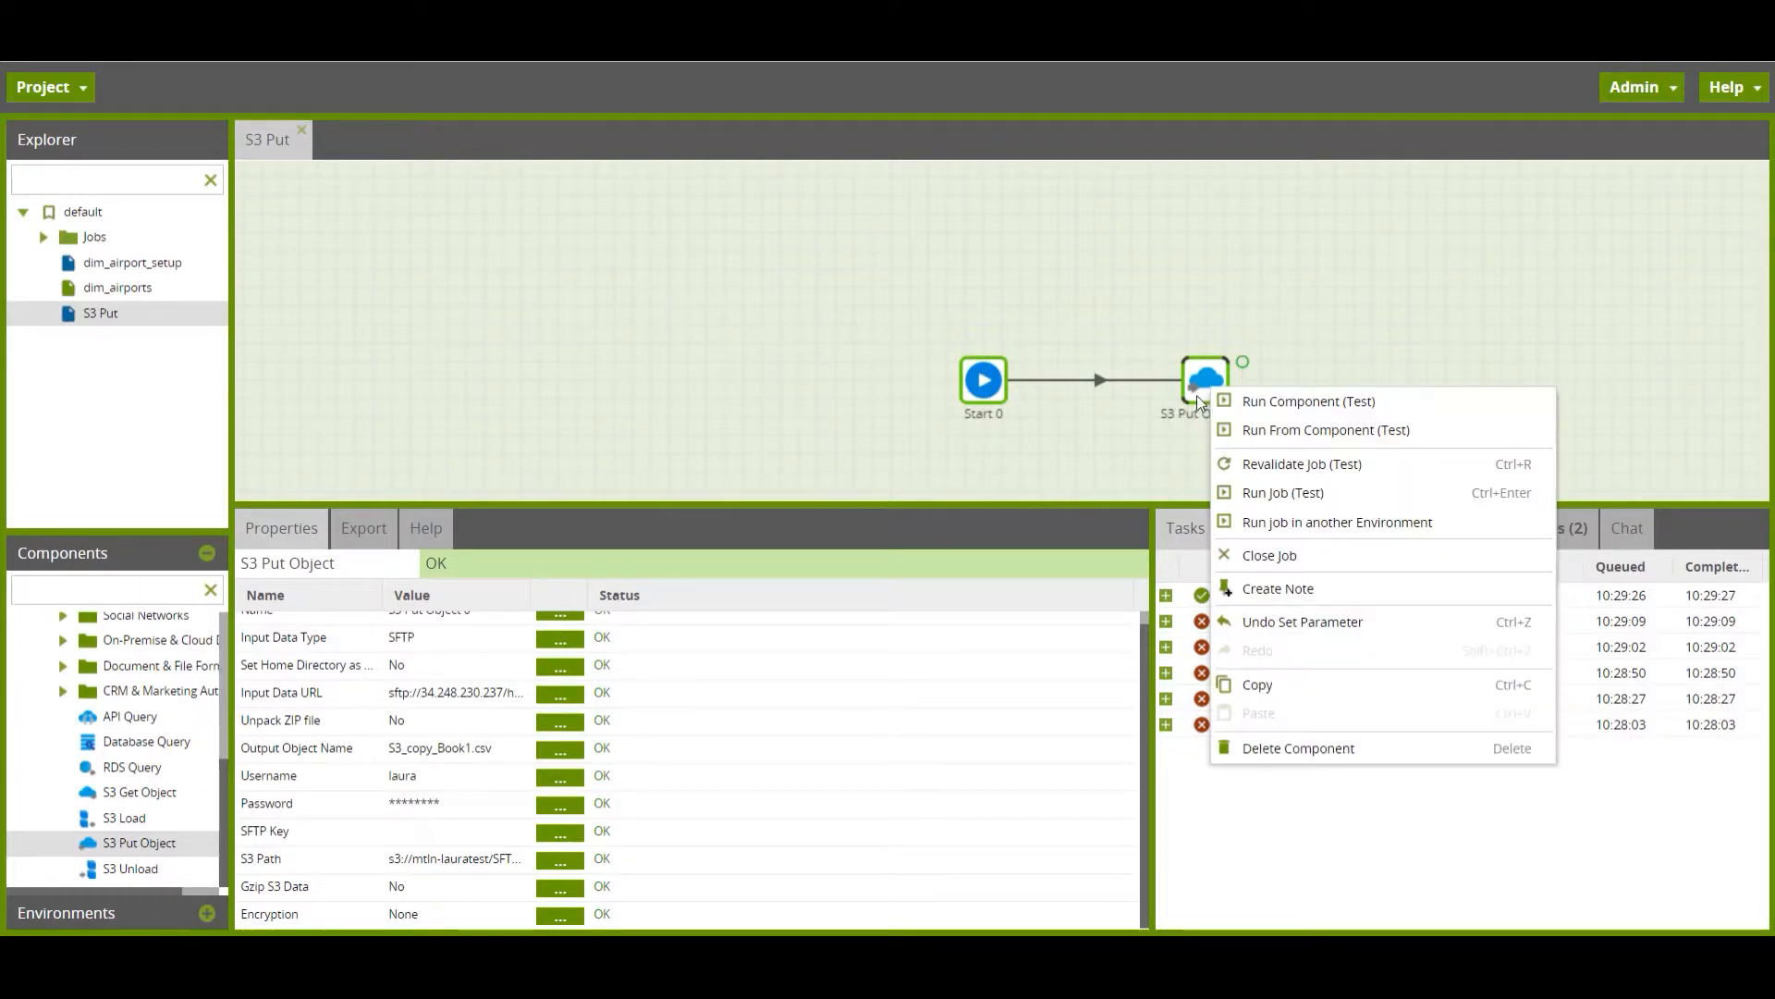
click(1258, 402)
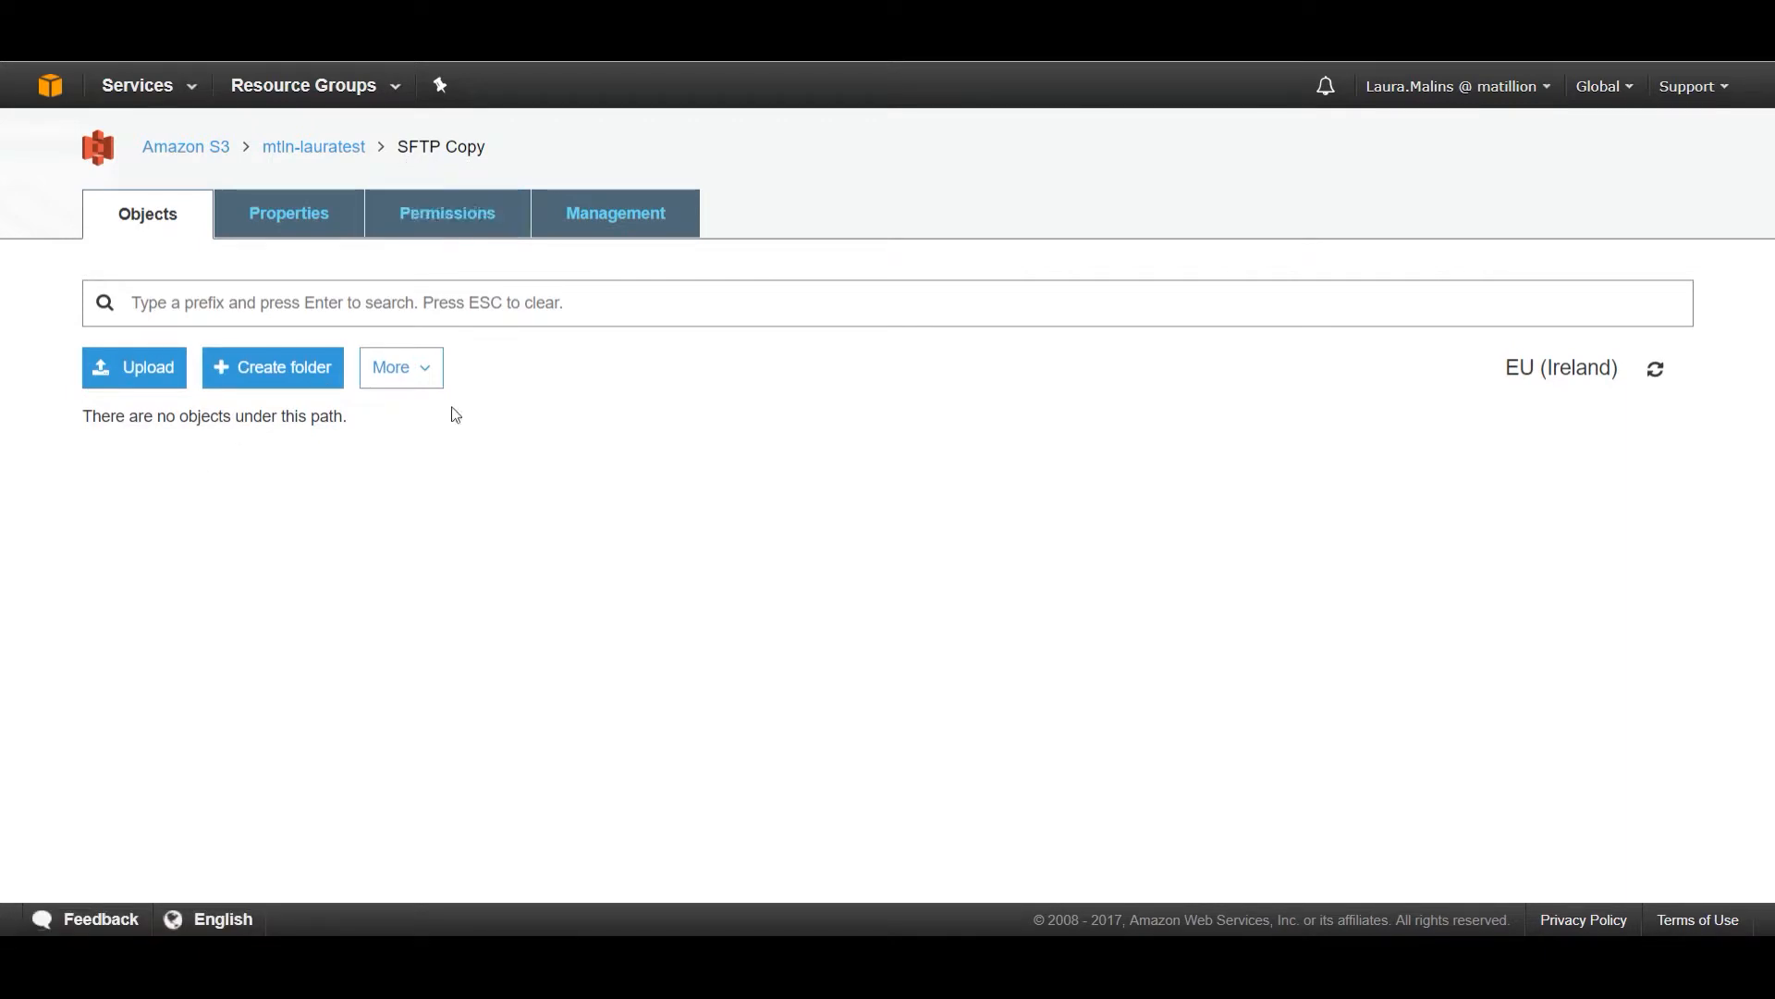
click(1653, 372)
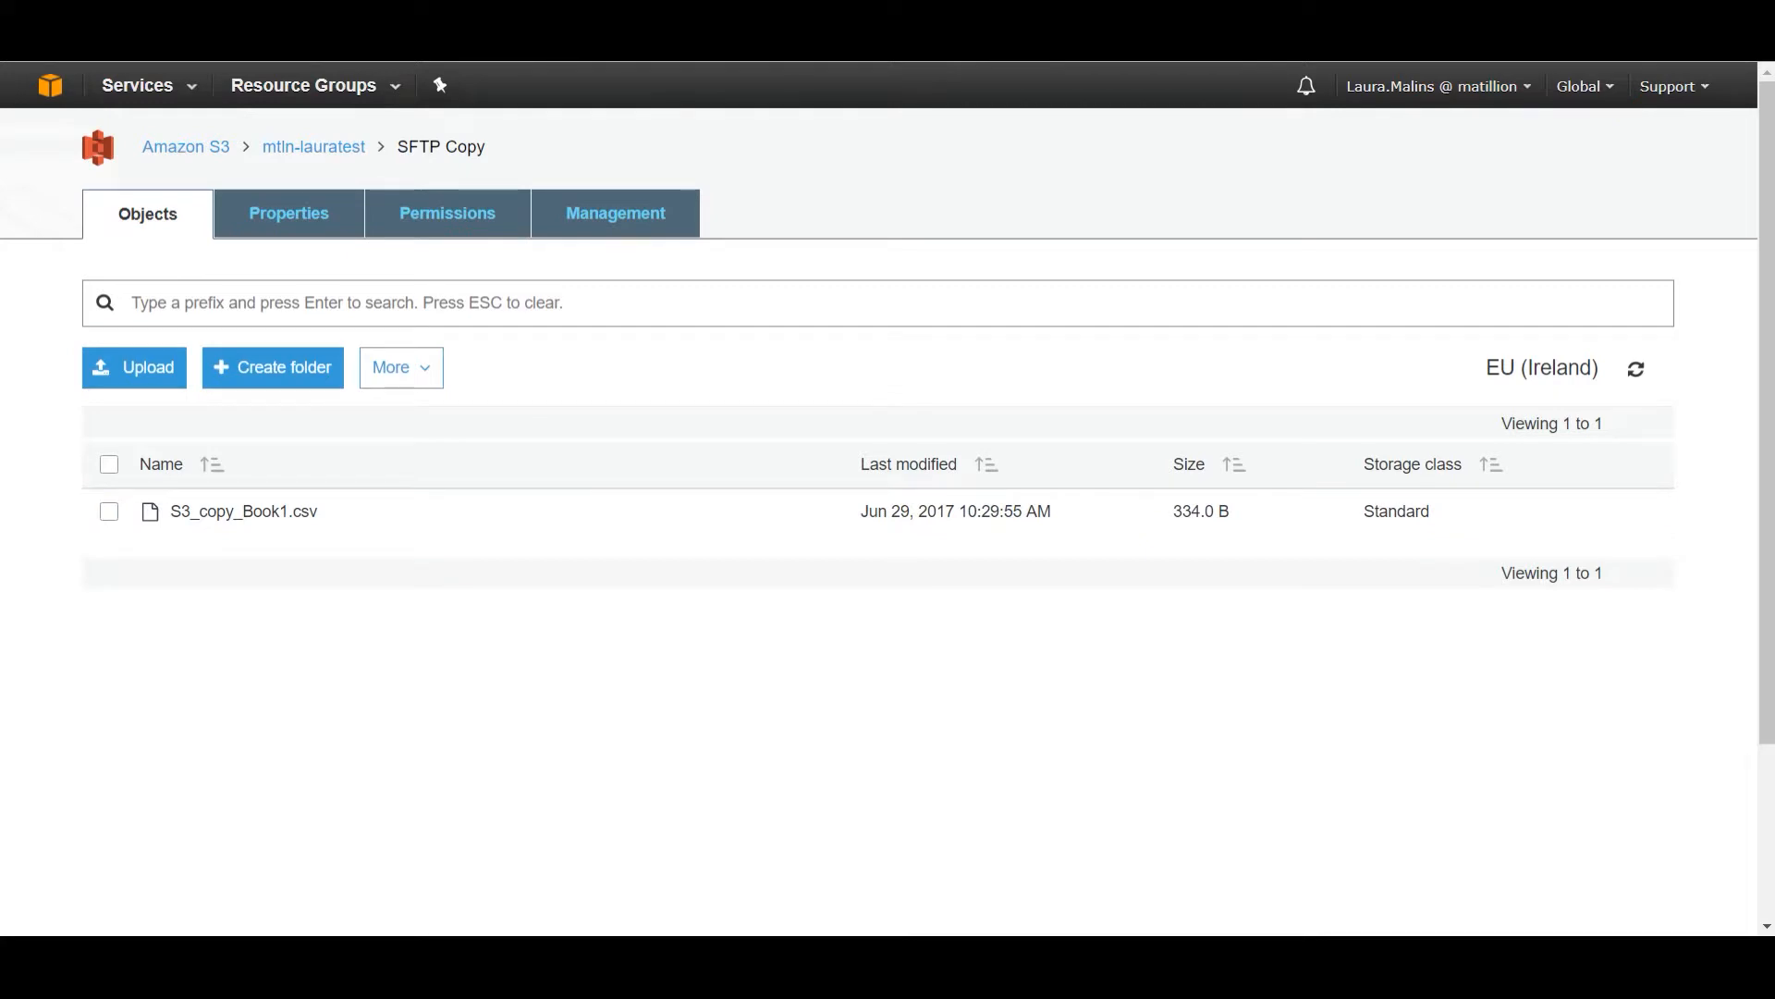
- Switch back to Matillion ETL and attach a File Iterator to the S3 Put Object component
key(ctrl+Tab)
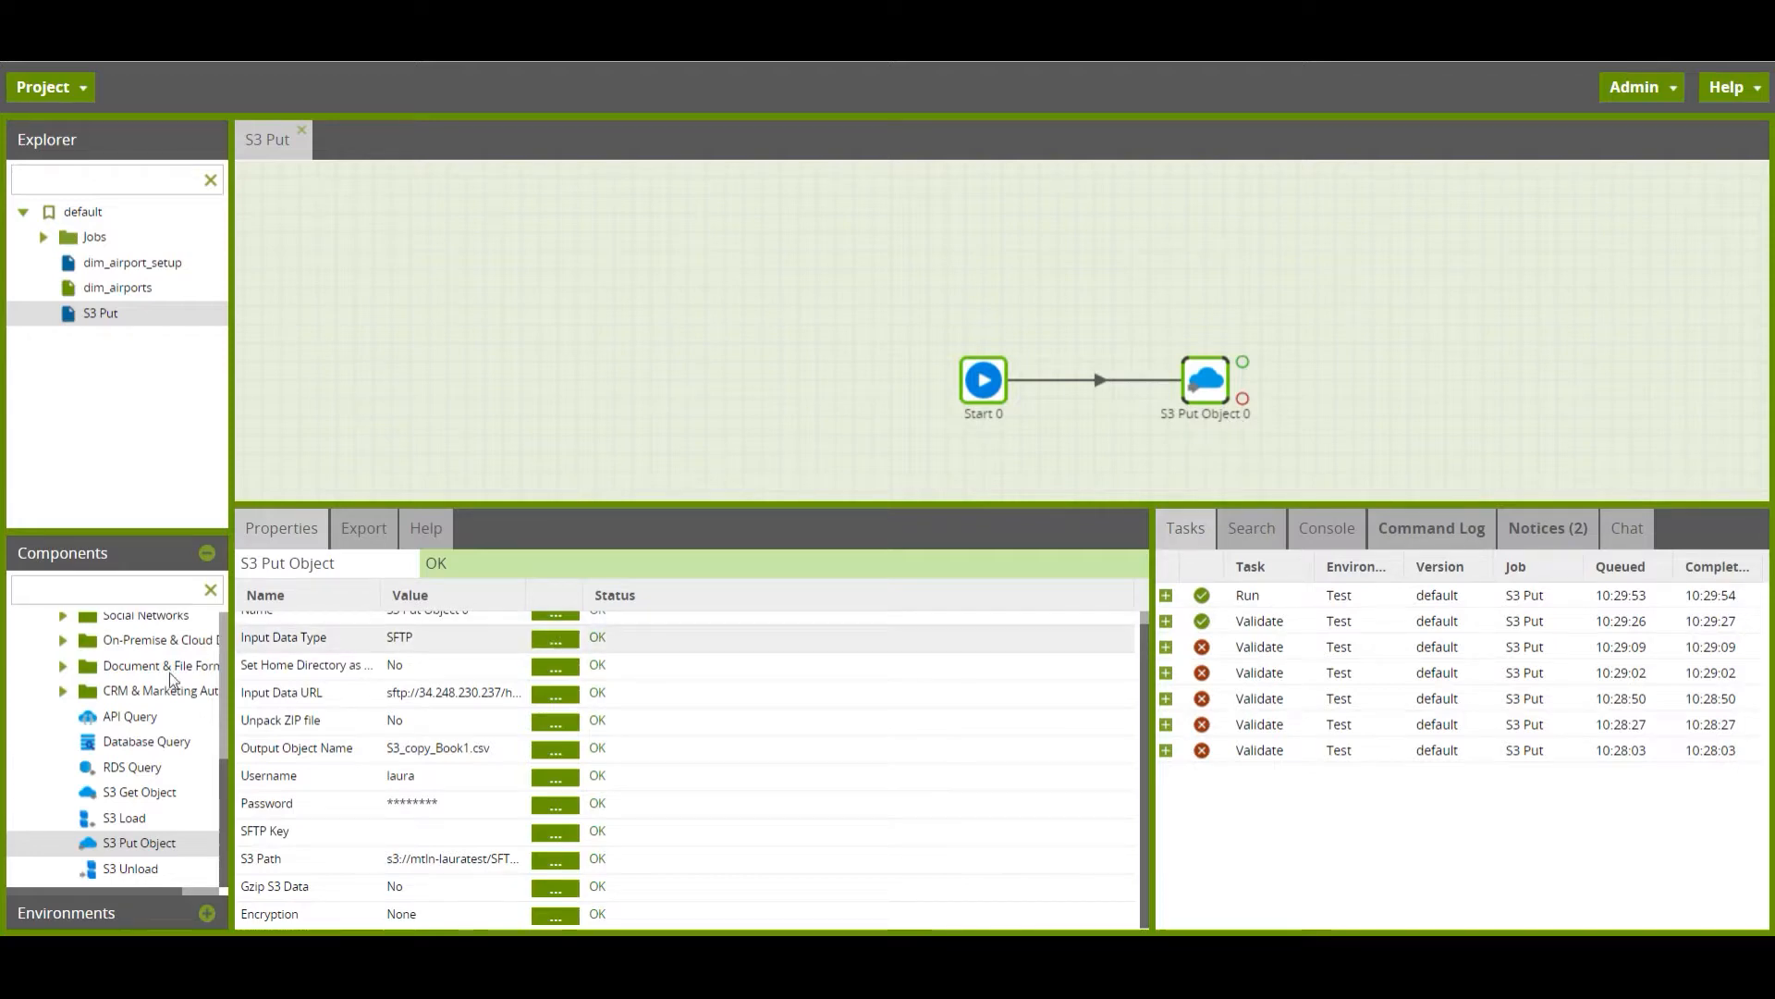
scroll(116, 677, up, 3)
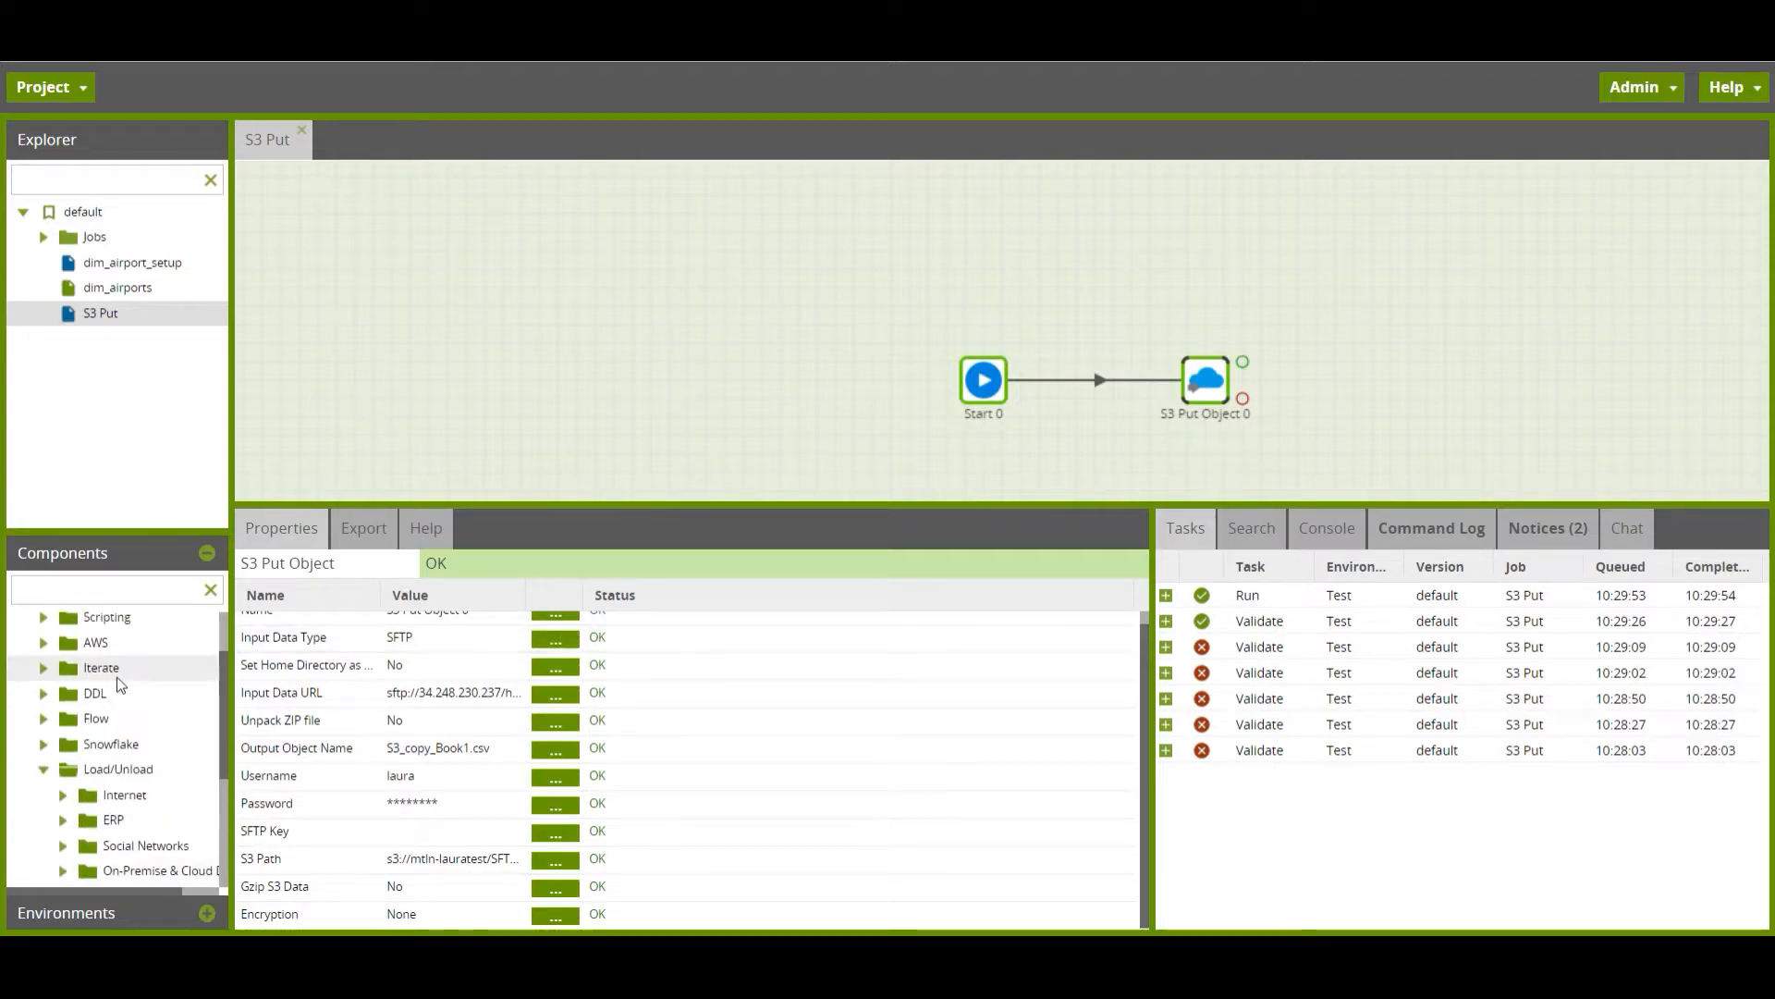
click(44, 666)
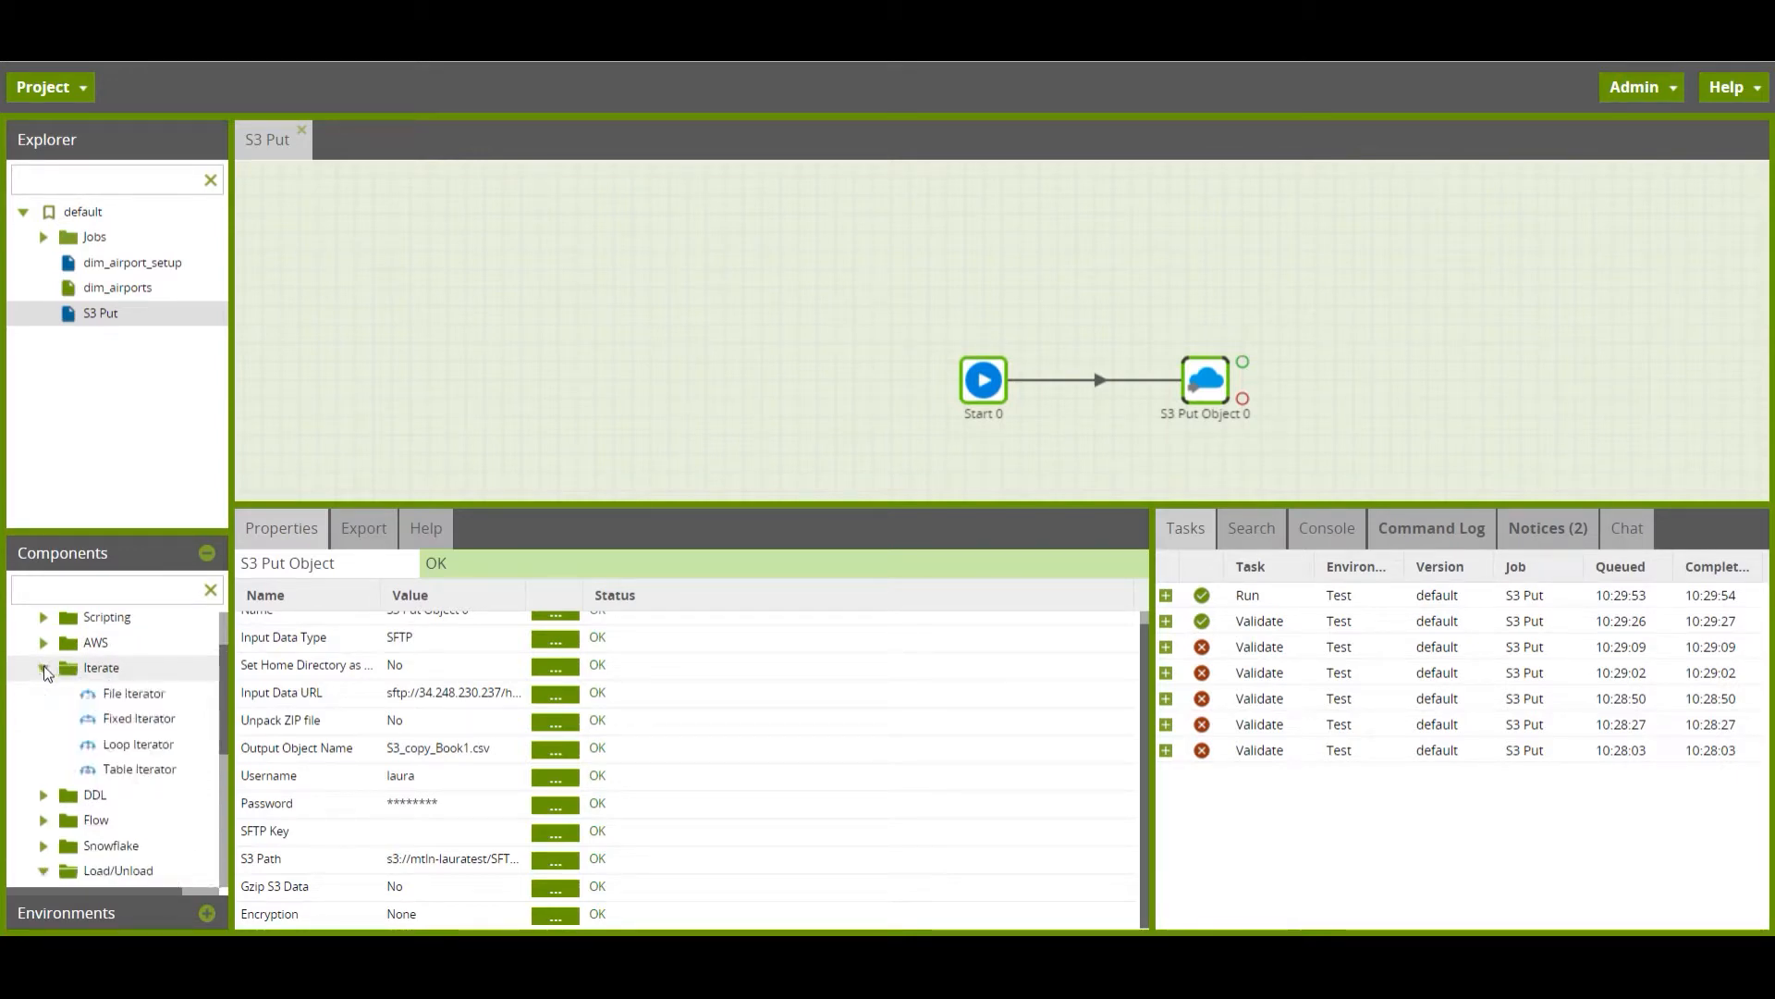
drag(133, 695, 1196, 369)
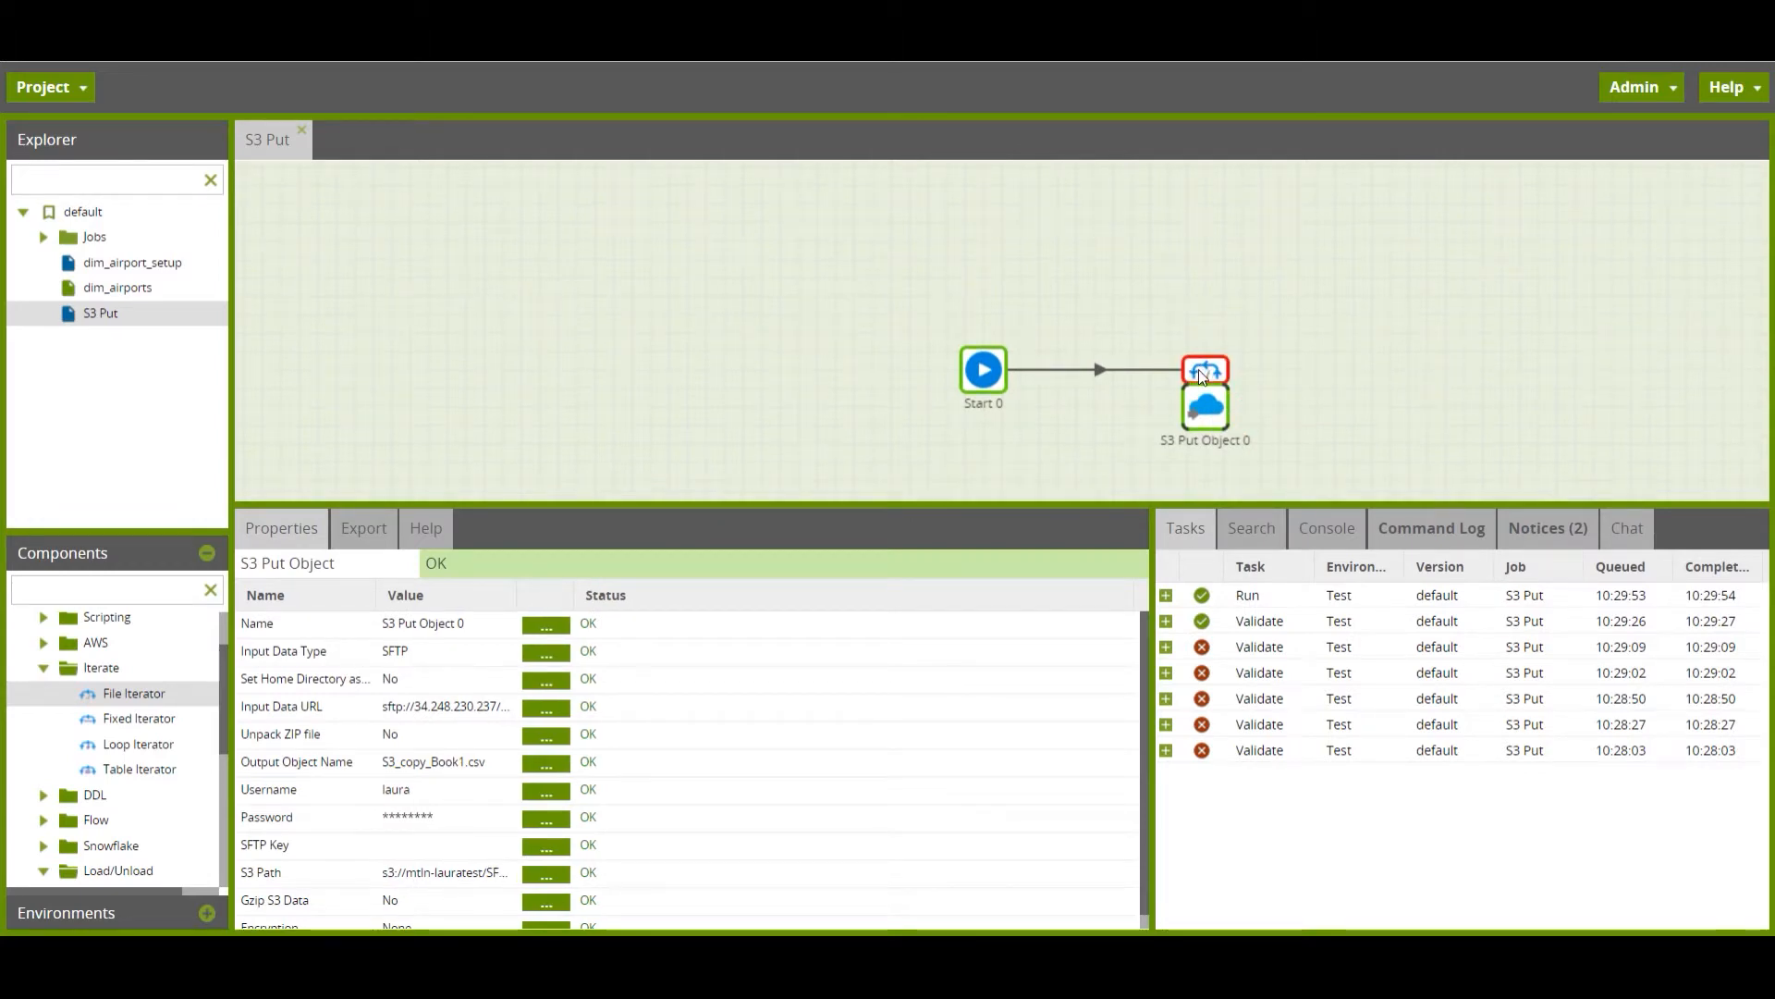
- Set the File Iterator's Input Data Type to SFTP
click(1205, 370)
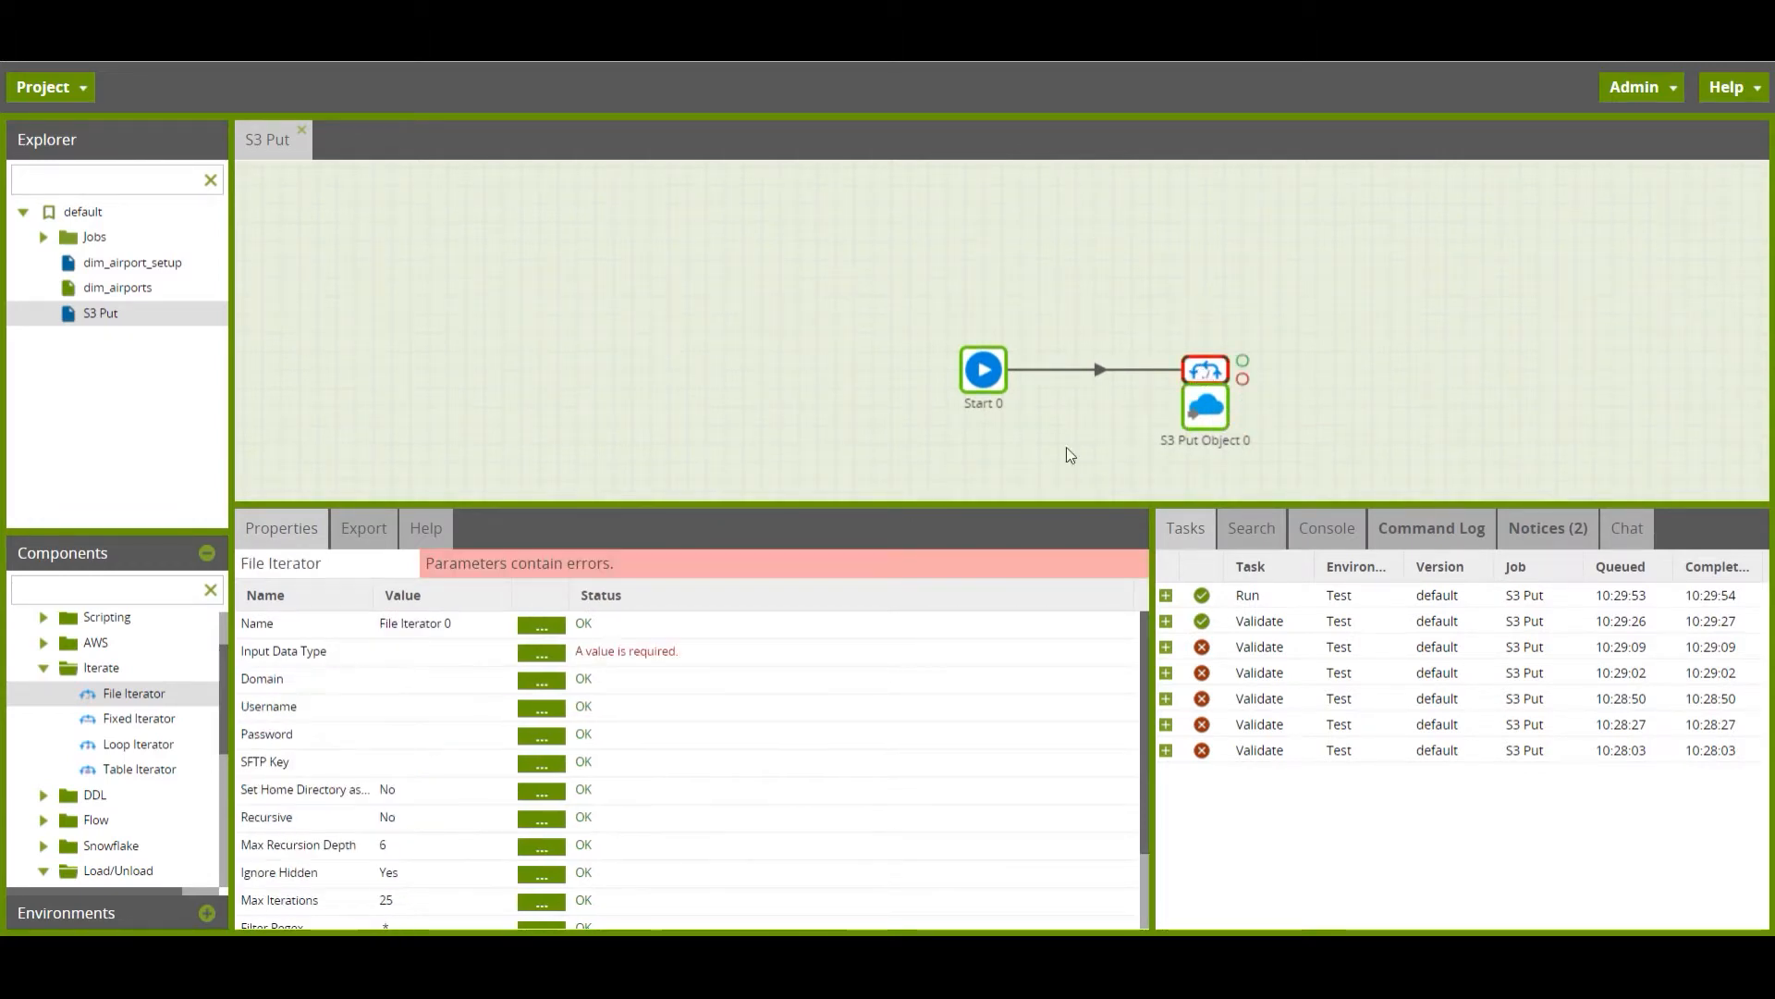
click(544, 655)
click(795, 487)
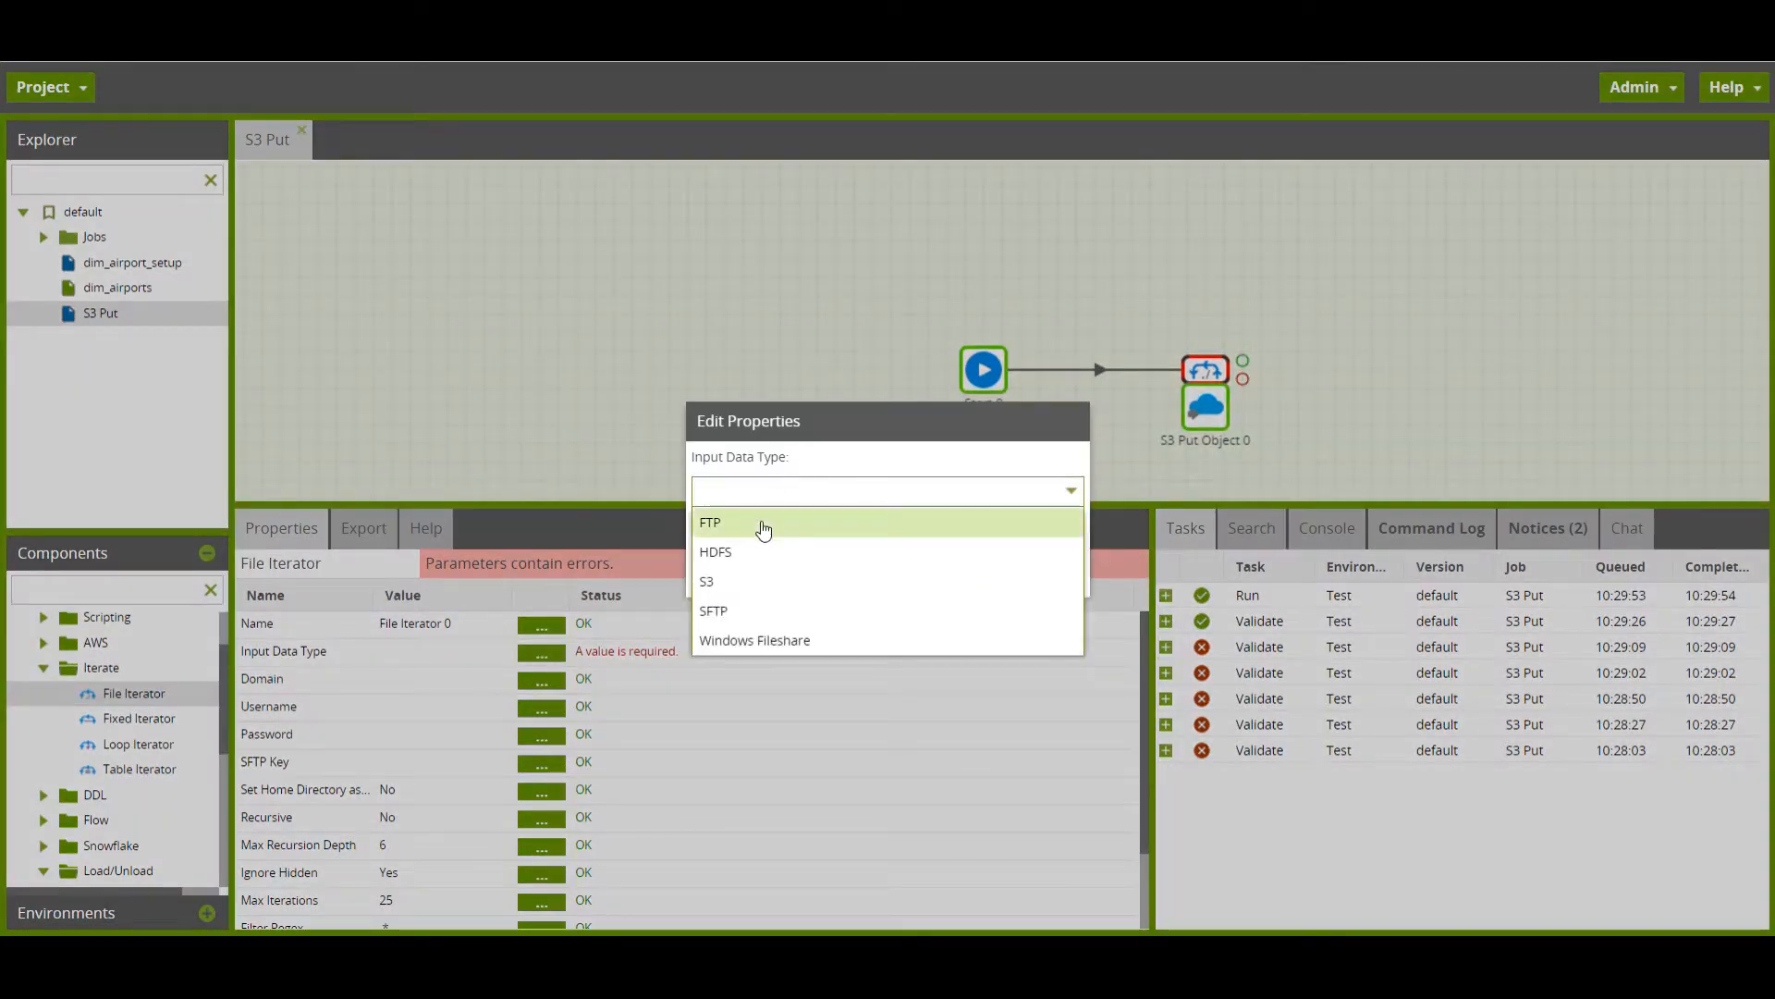
click(733, 611)
click(847, 565)
- Set the File Iterator's Input Data URL to the user's home directory on the SFTP server at 34.248.230.237
click(540, 681)
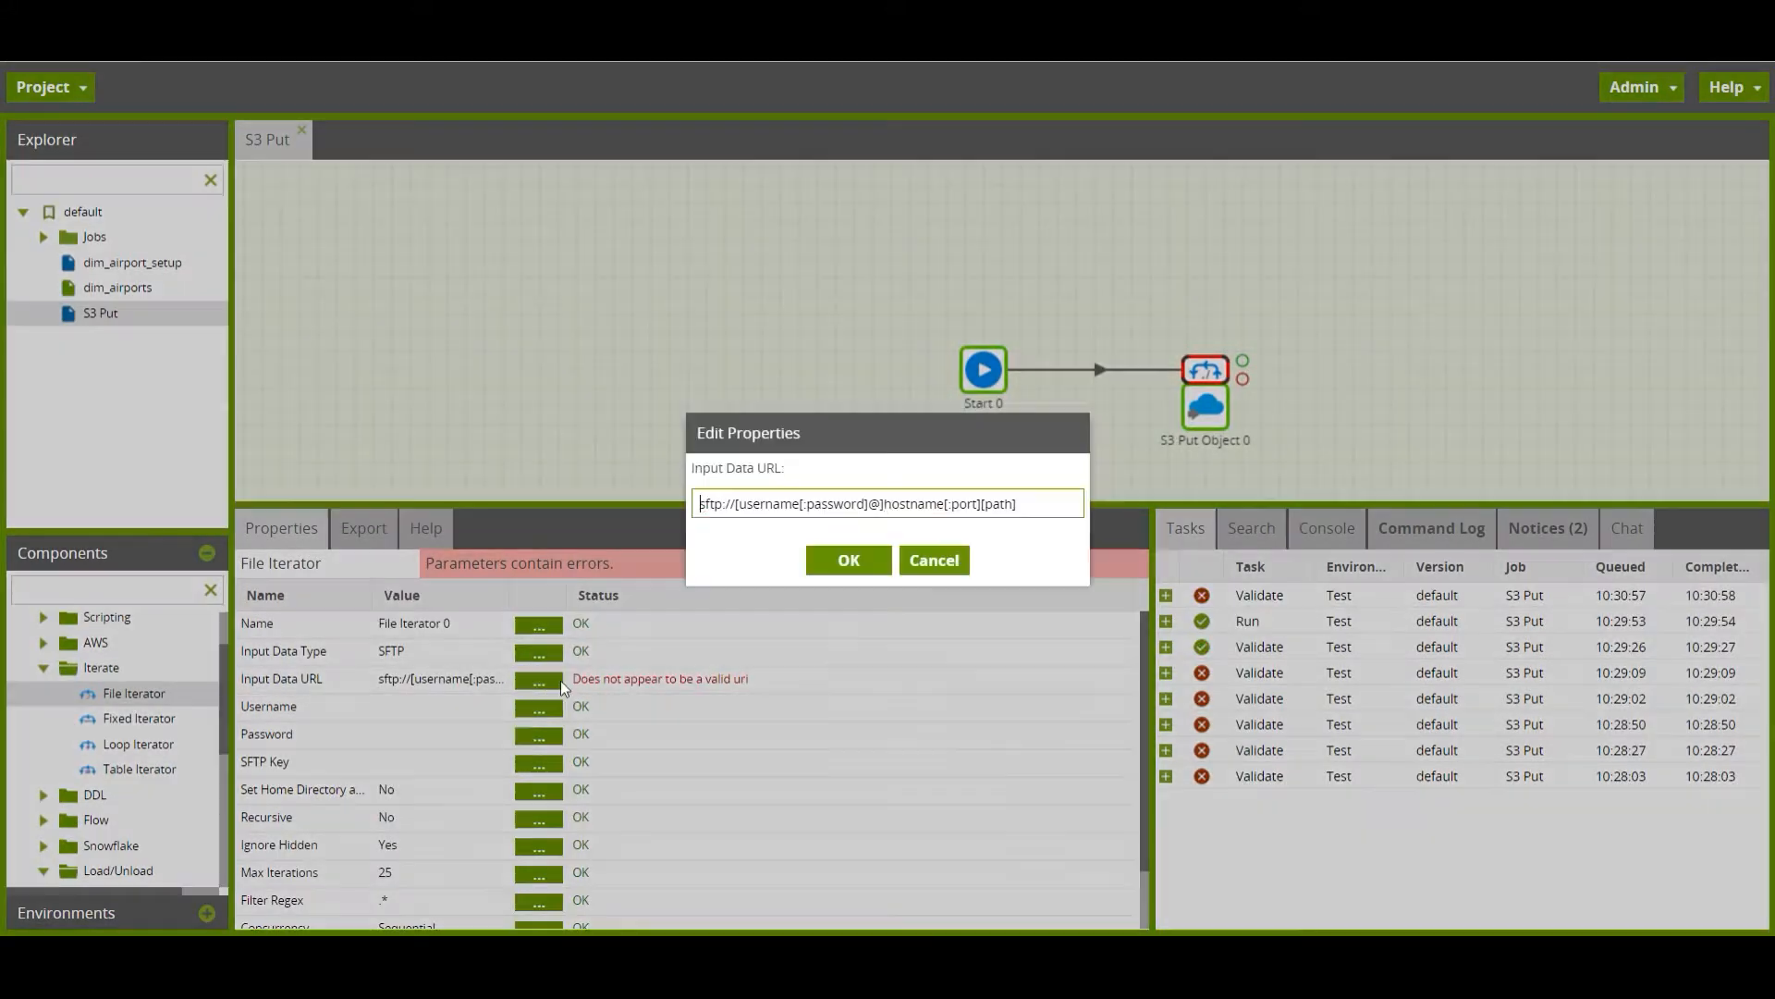
drag(737, 504, 1072, 489)
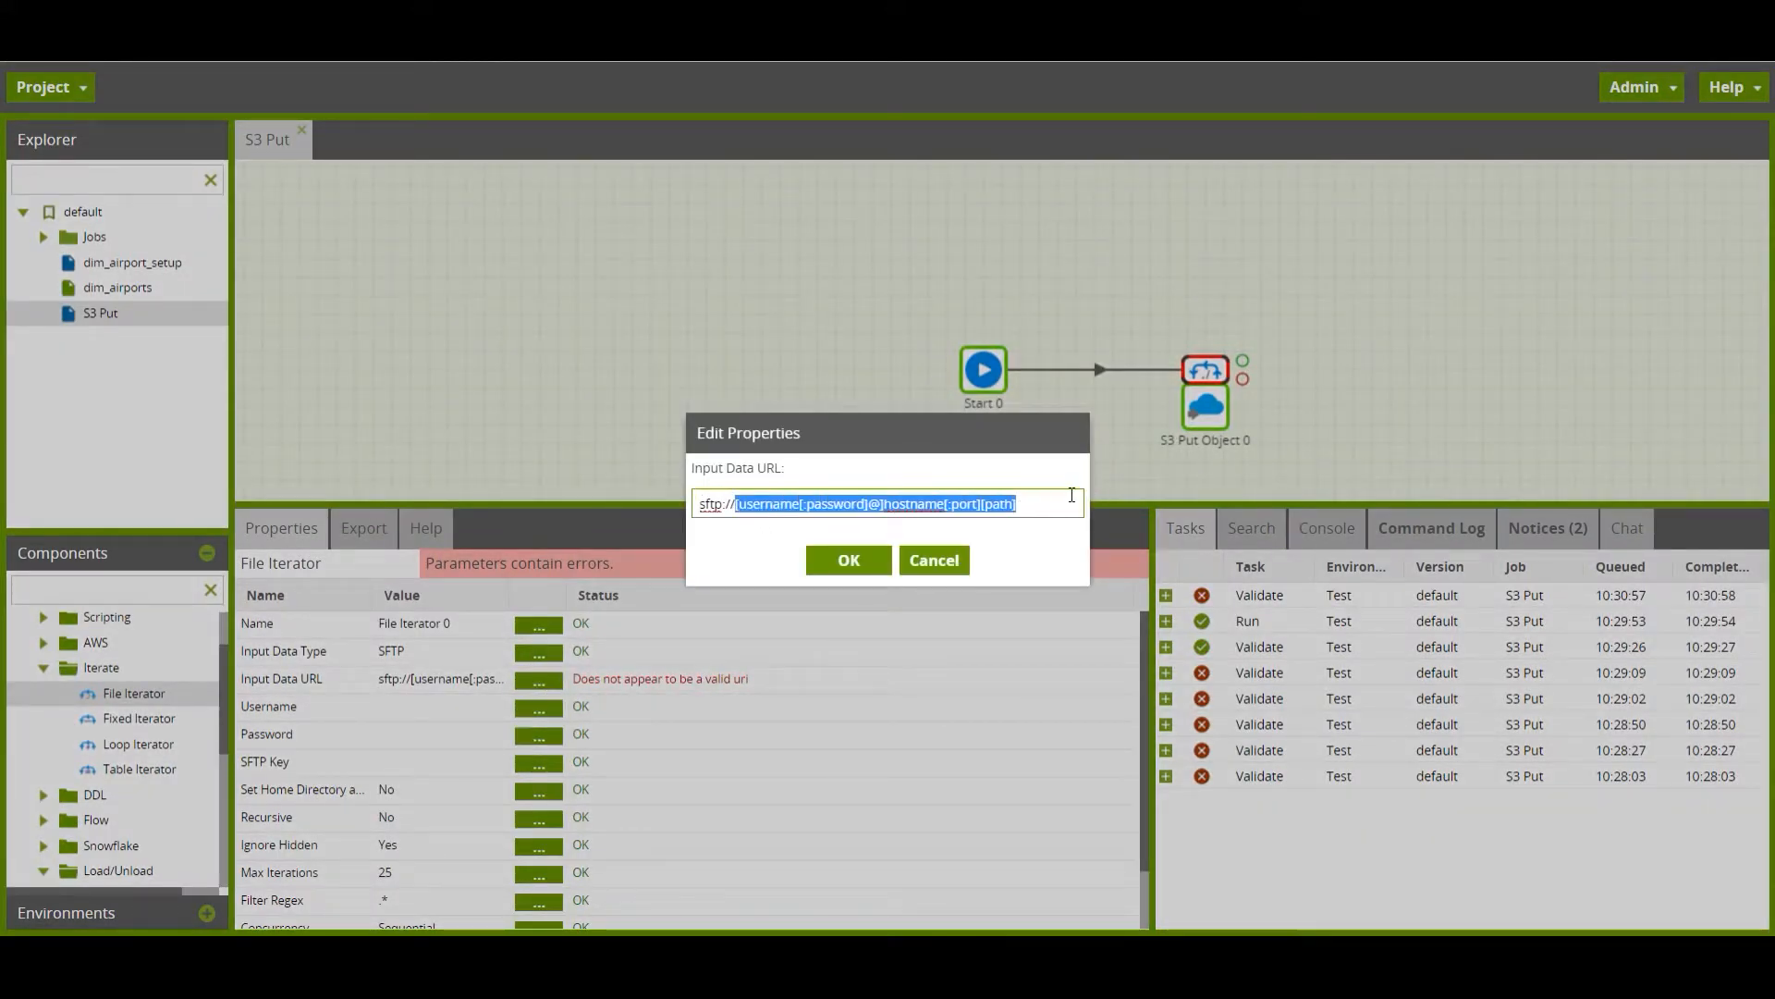
text(34.248.230.237)
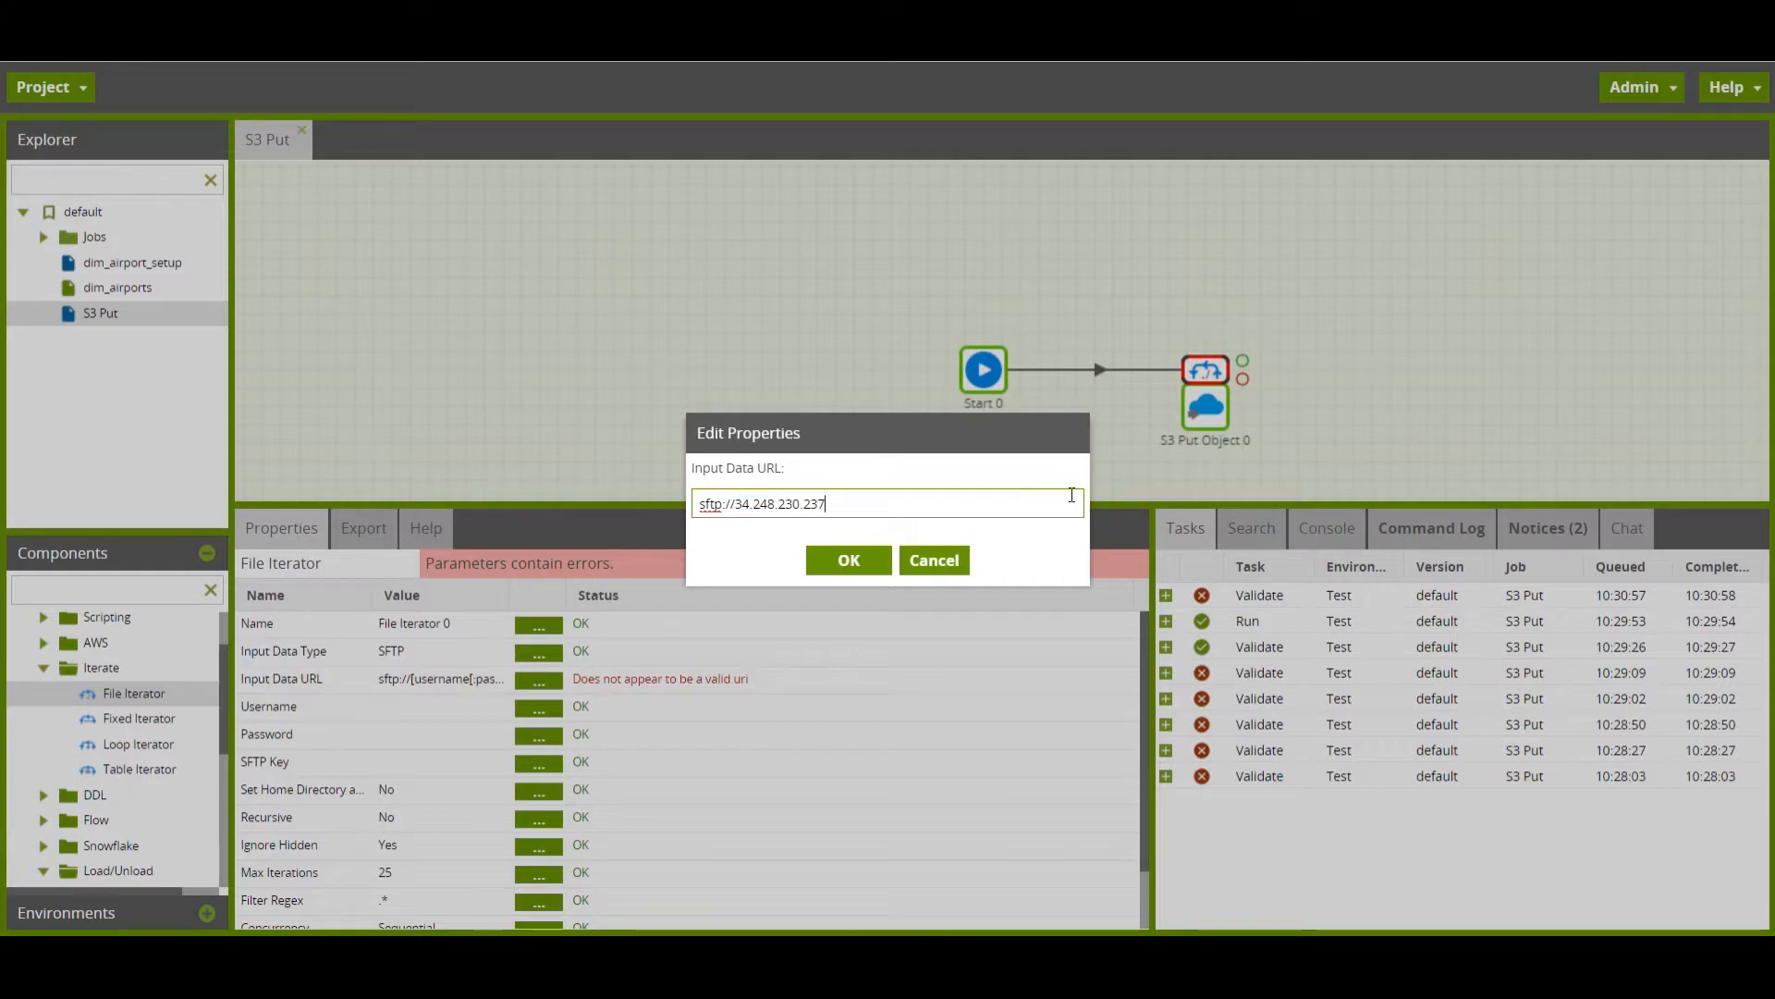
text(/home/laura/)
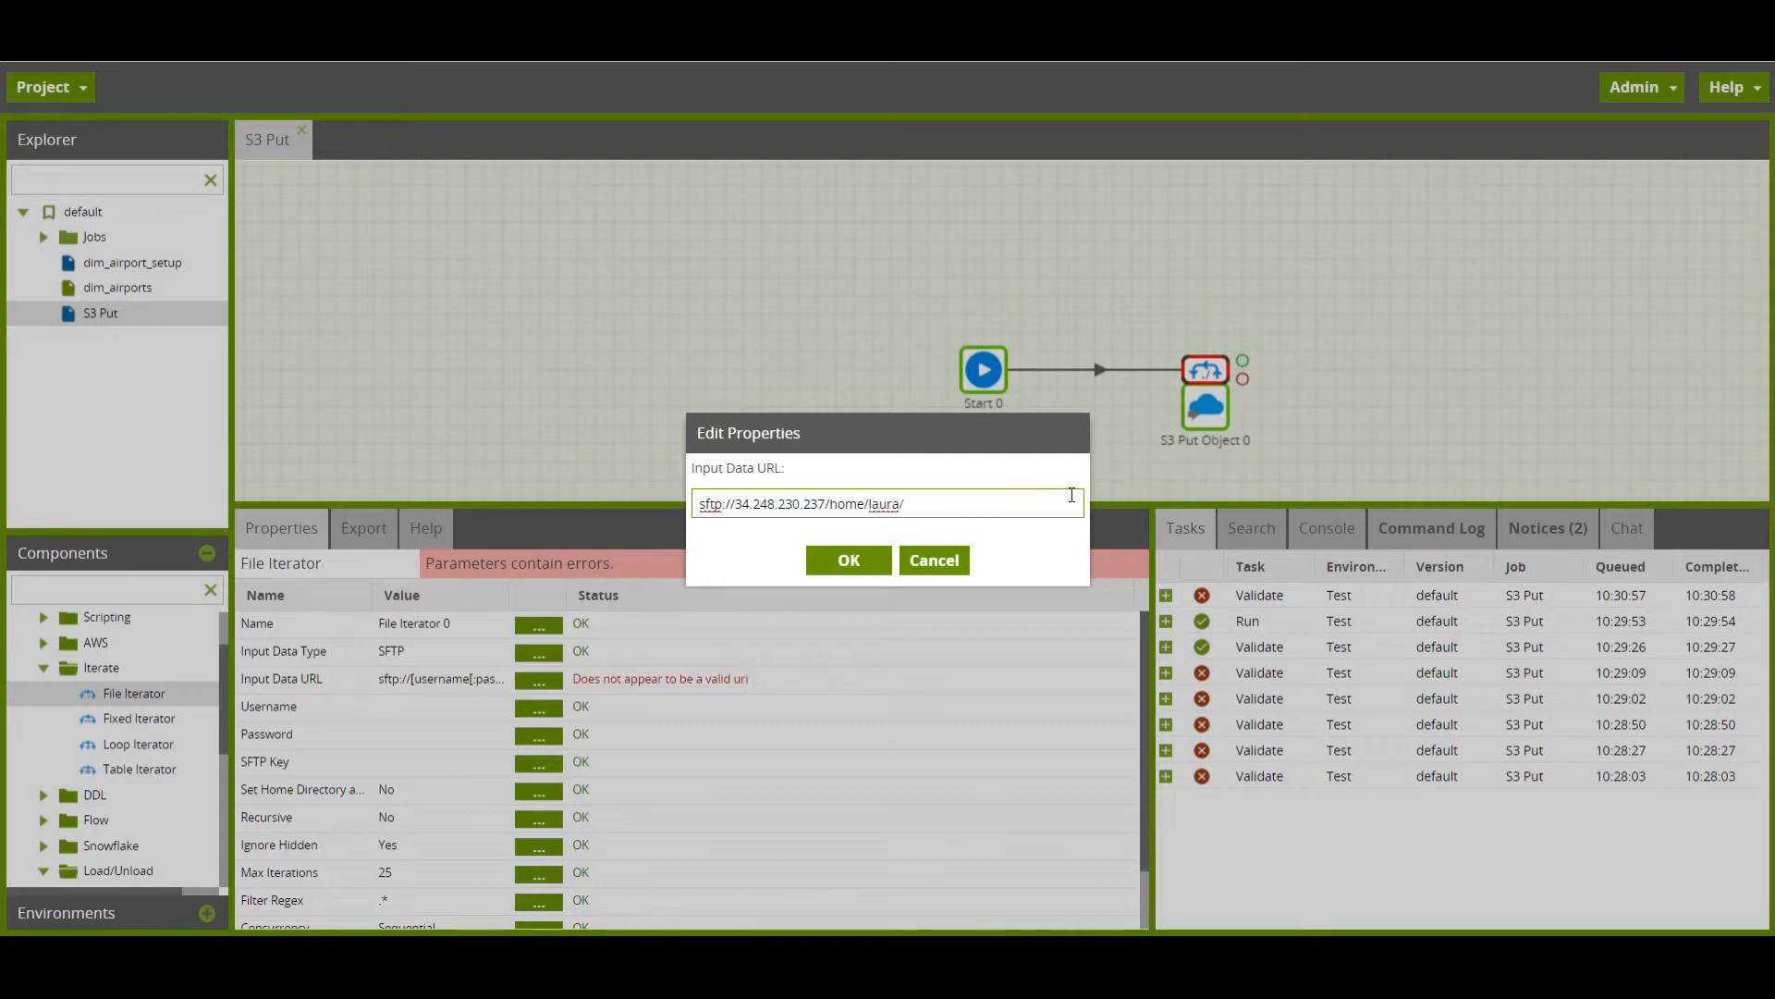
click(847, 558)
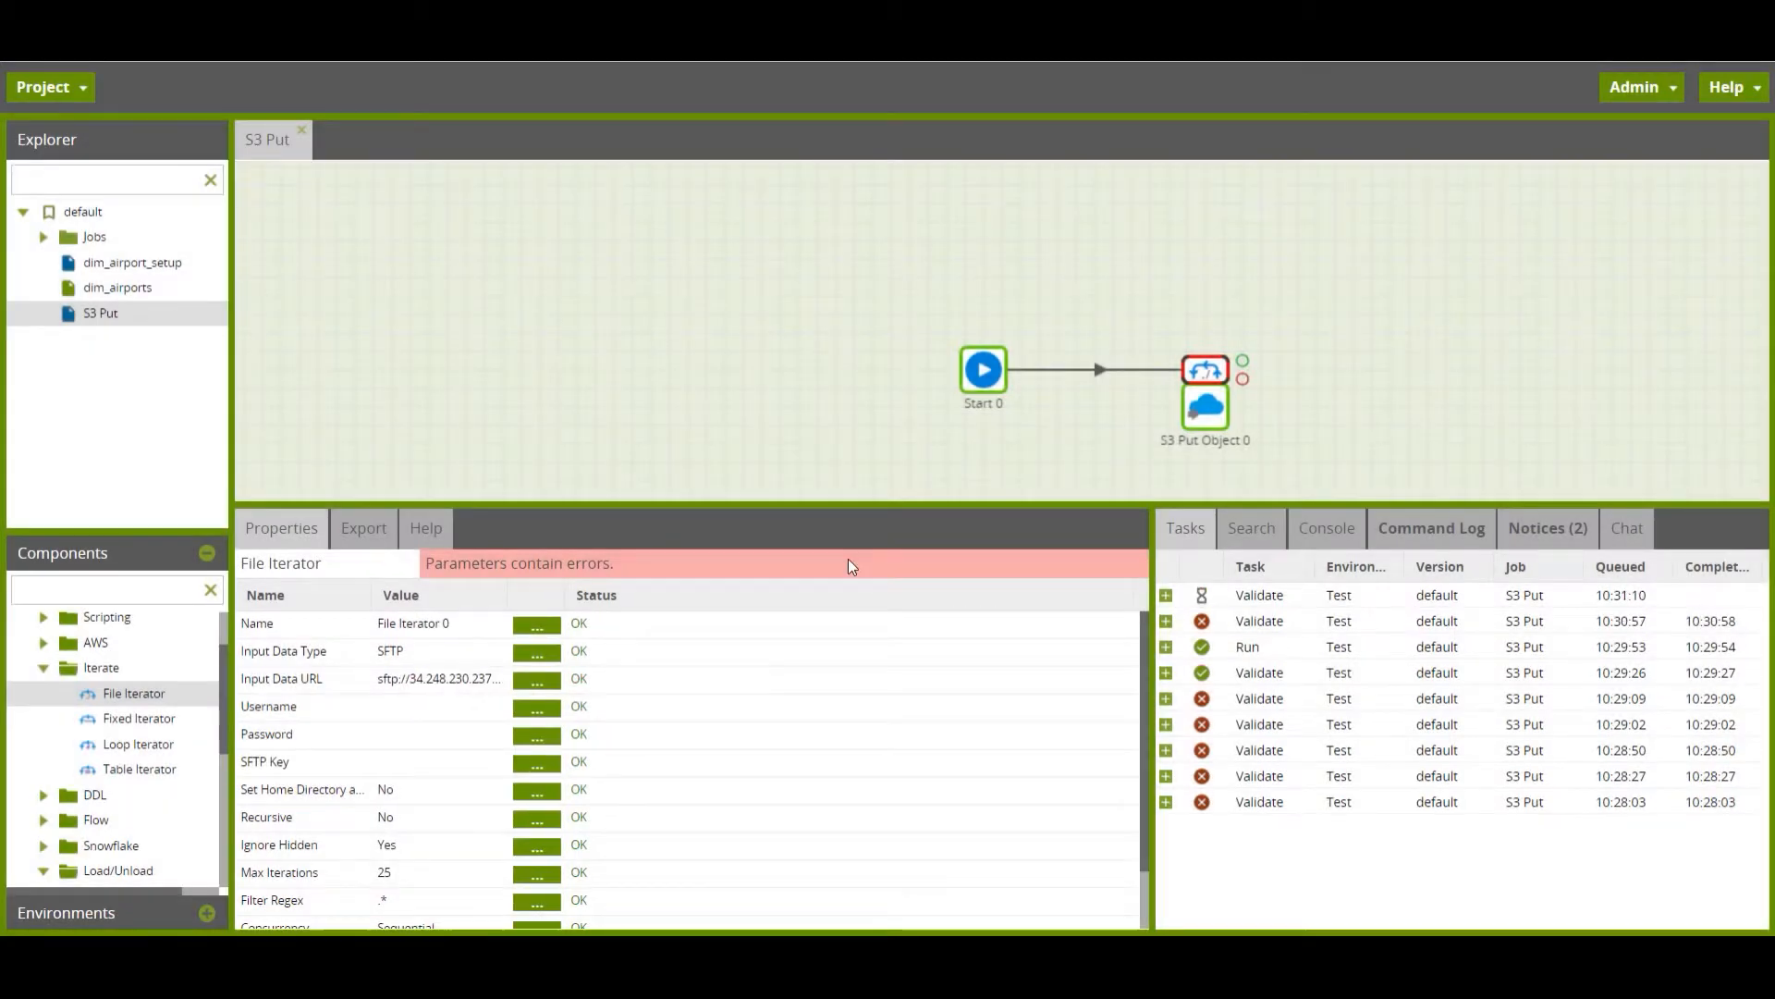
- Enter the SFTP username for the File Iterator and store the account password in the component
click(537, 709)
text(laur)
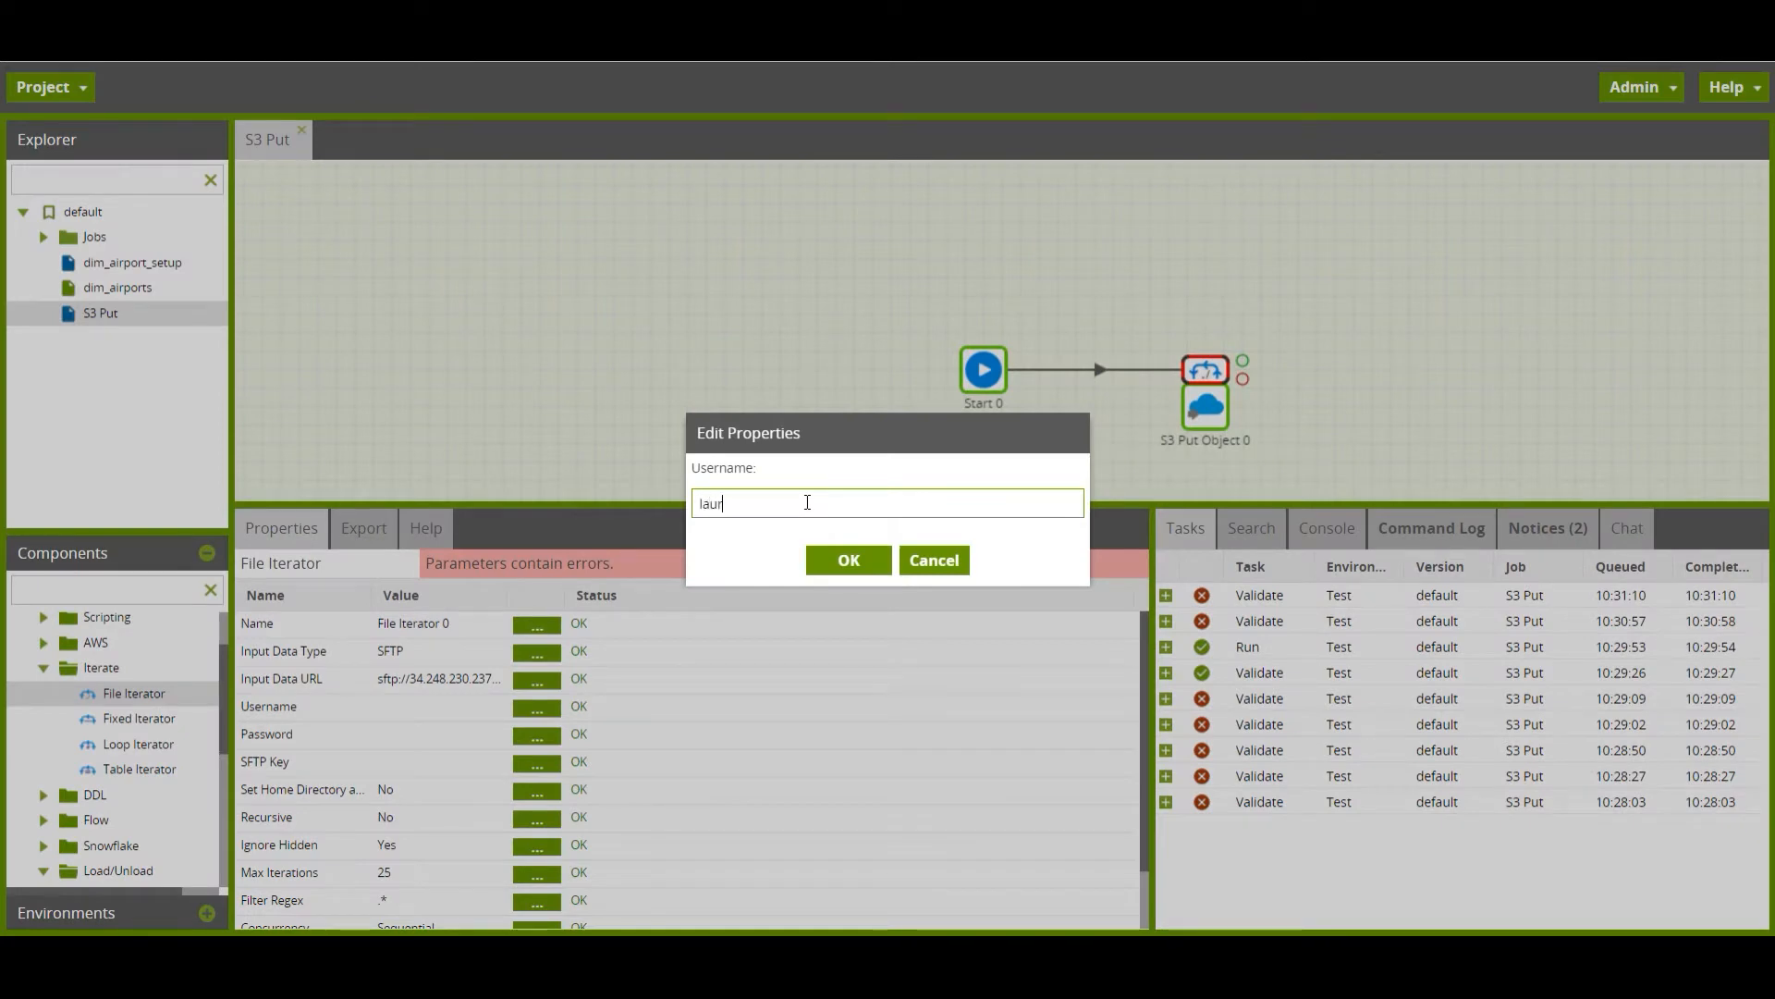
click(849, 559)
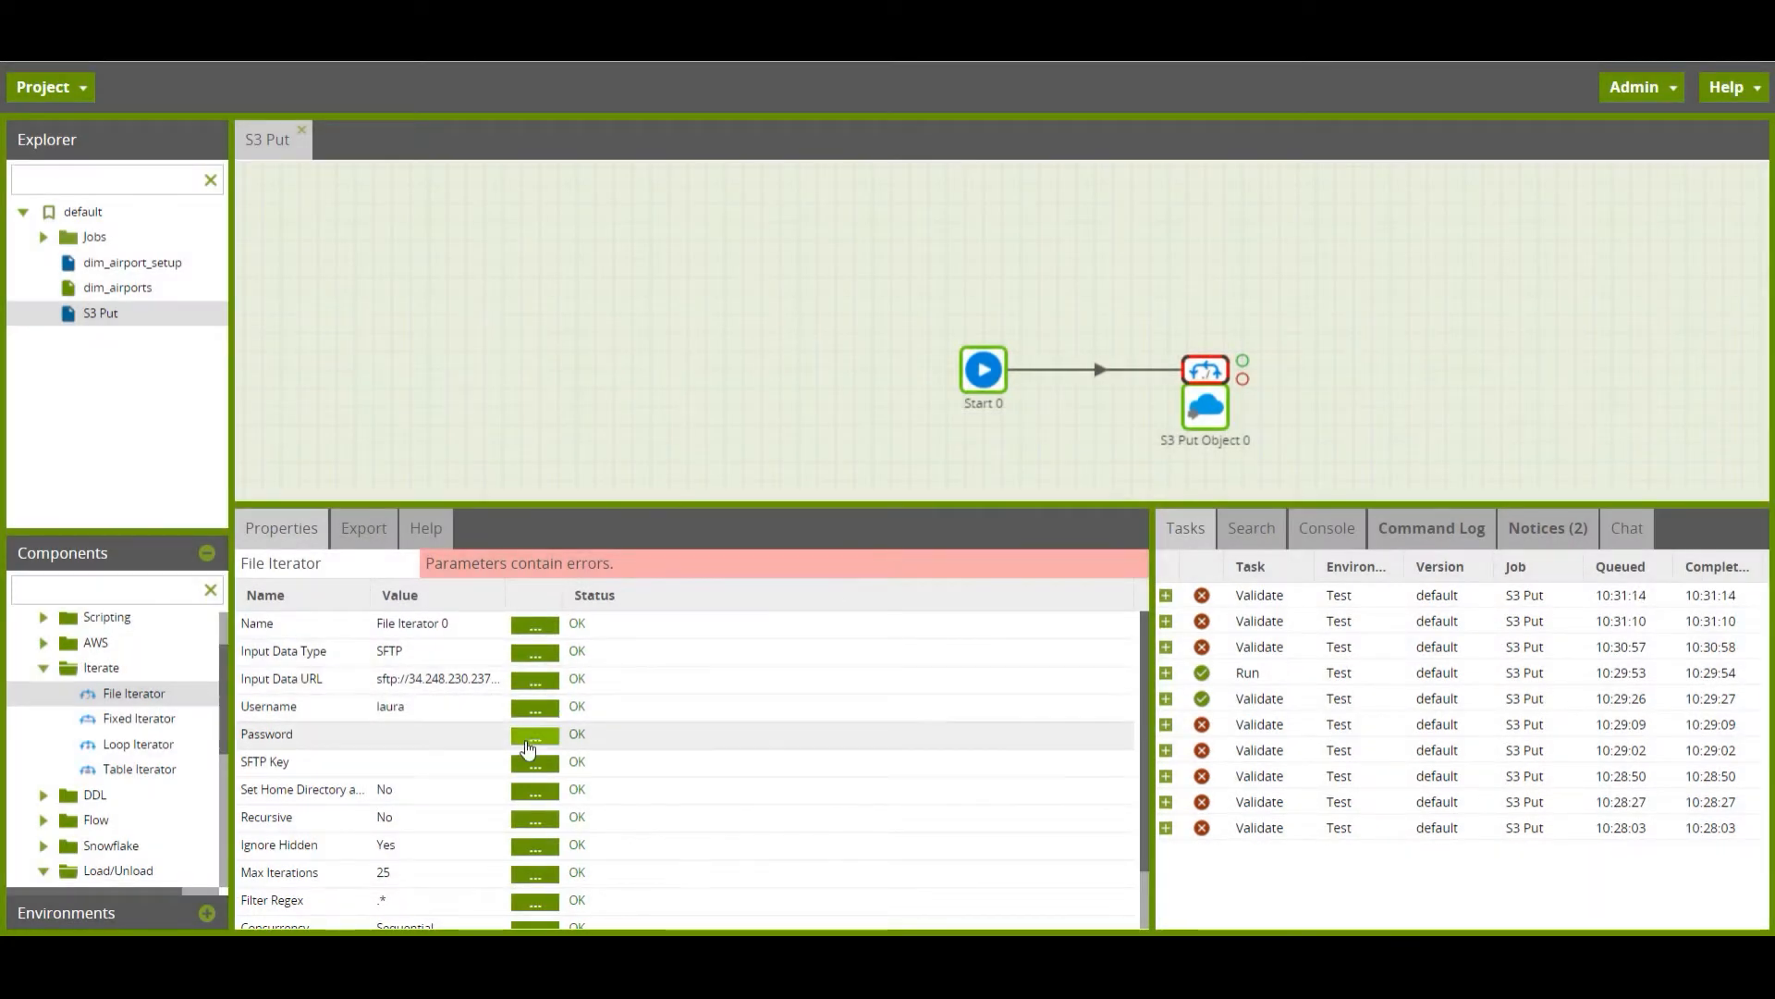
click(536, 736)
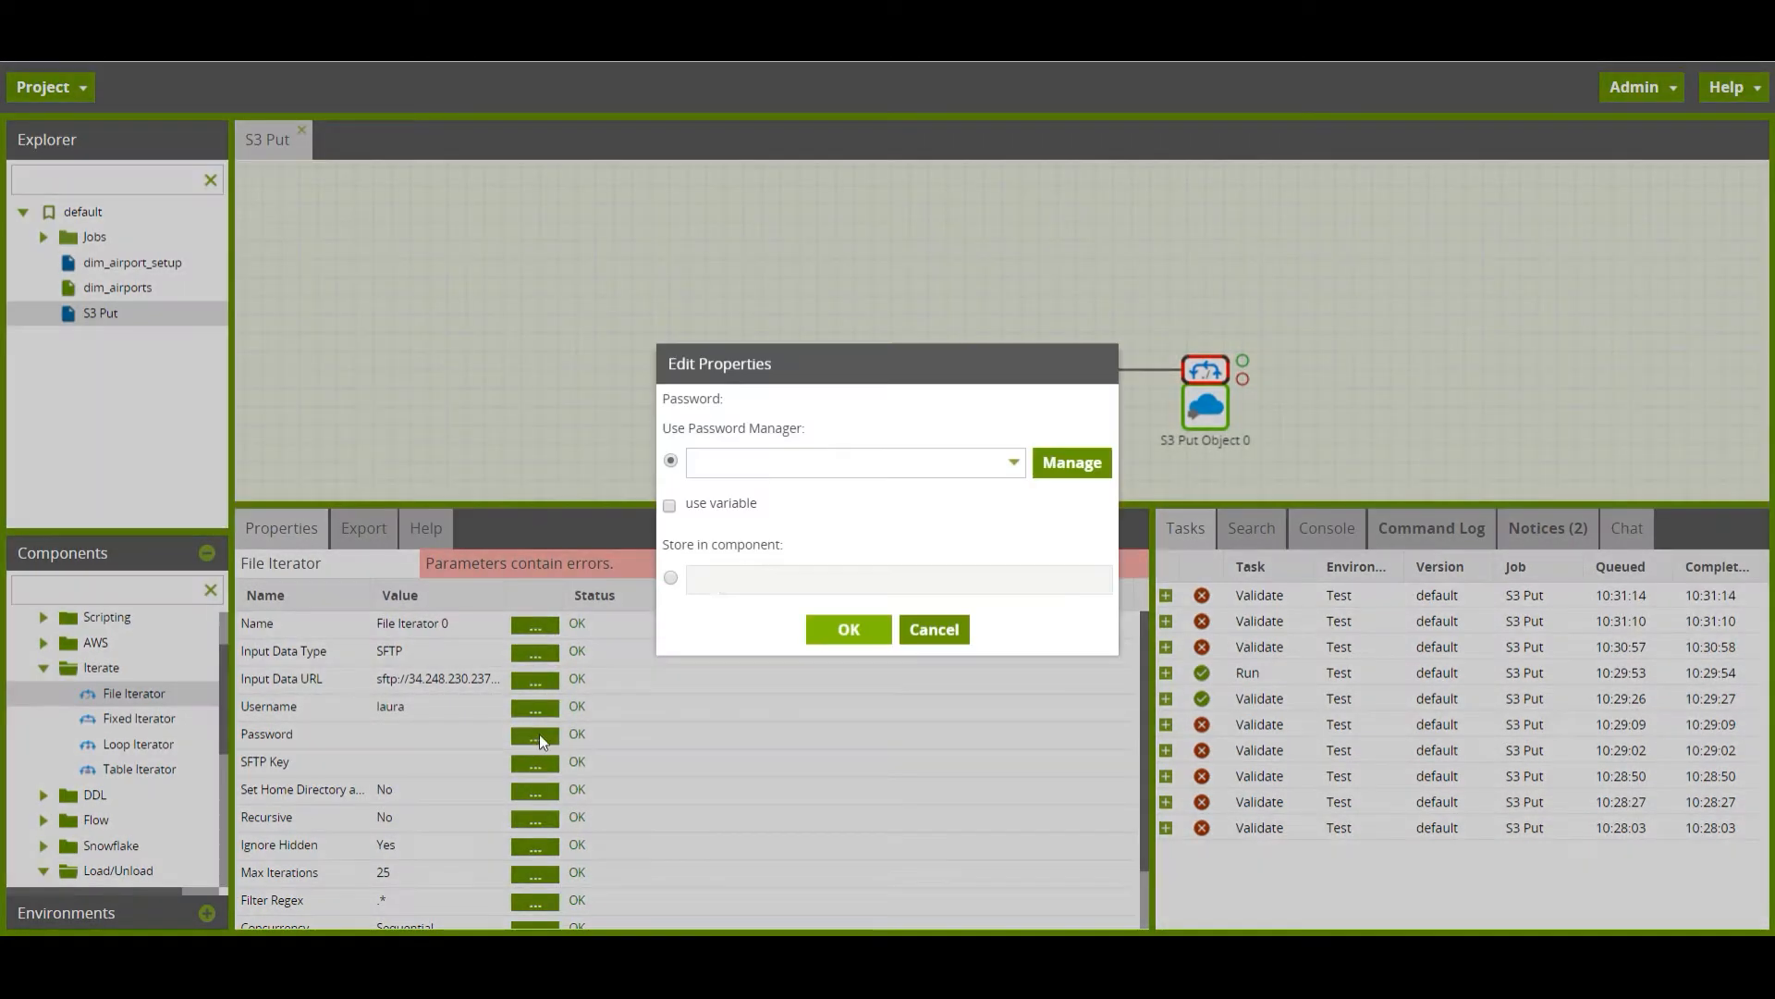
click(670, 577)
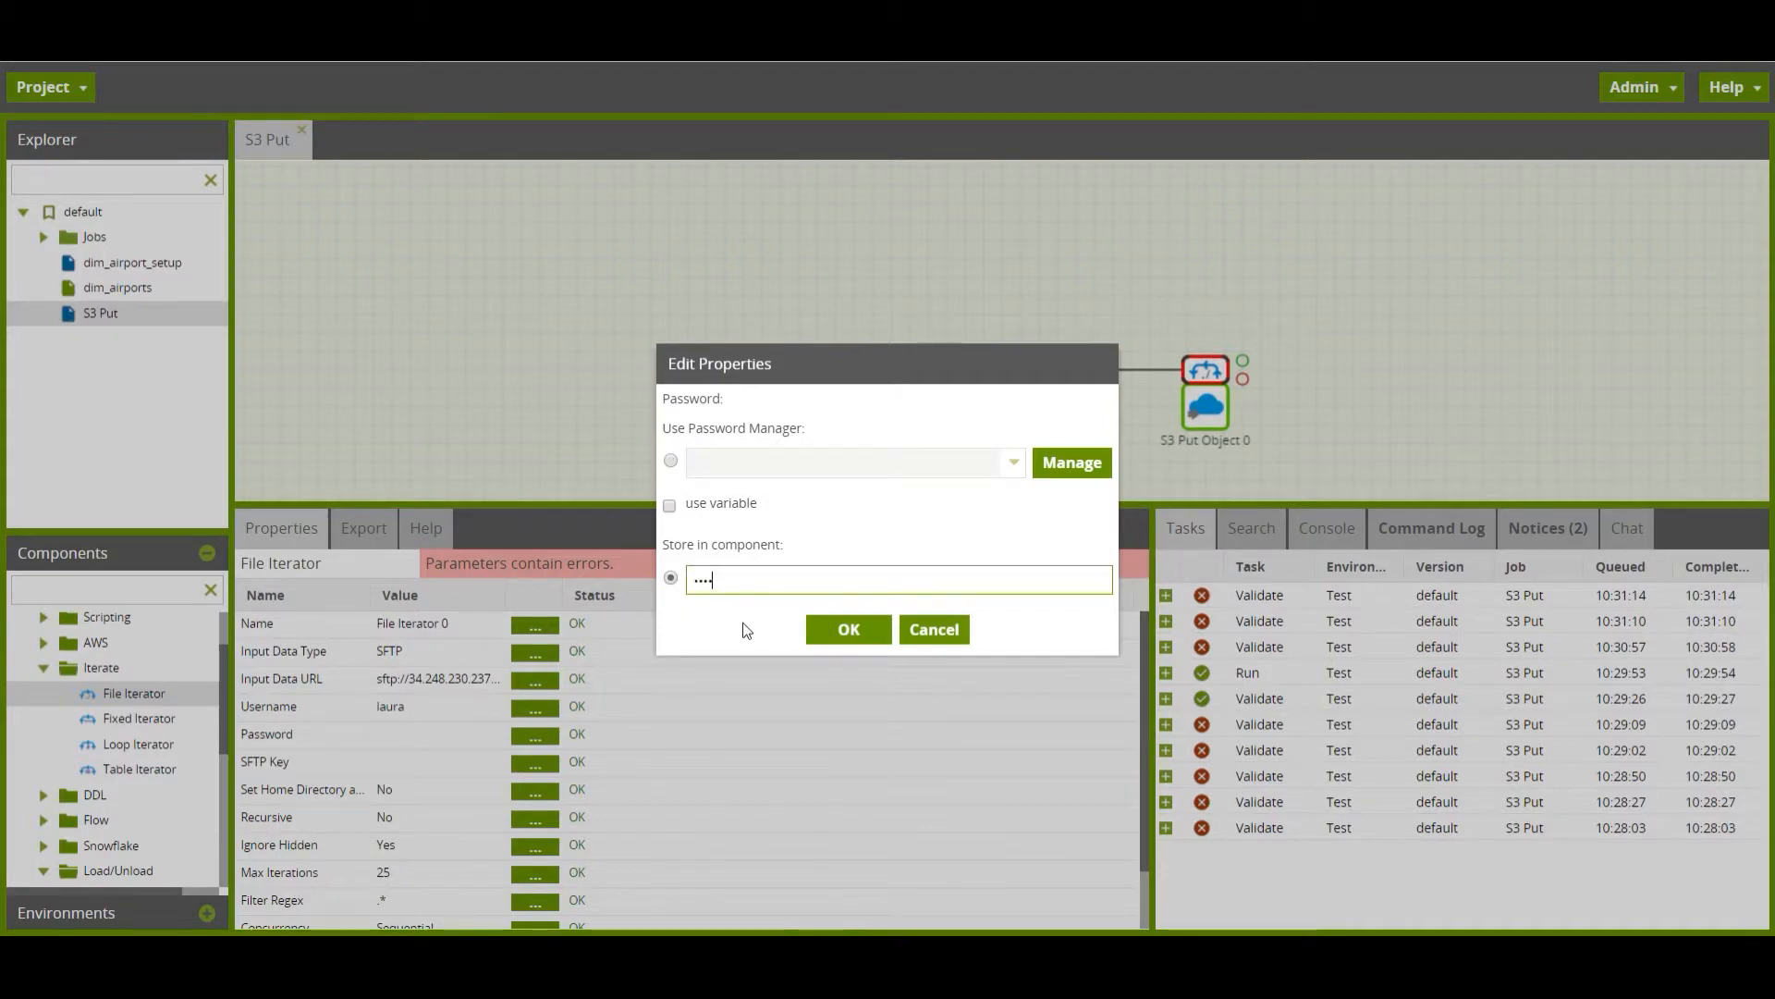
click(847, 625)
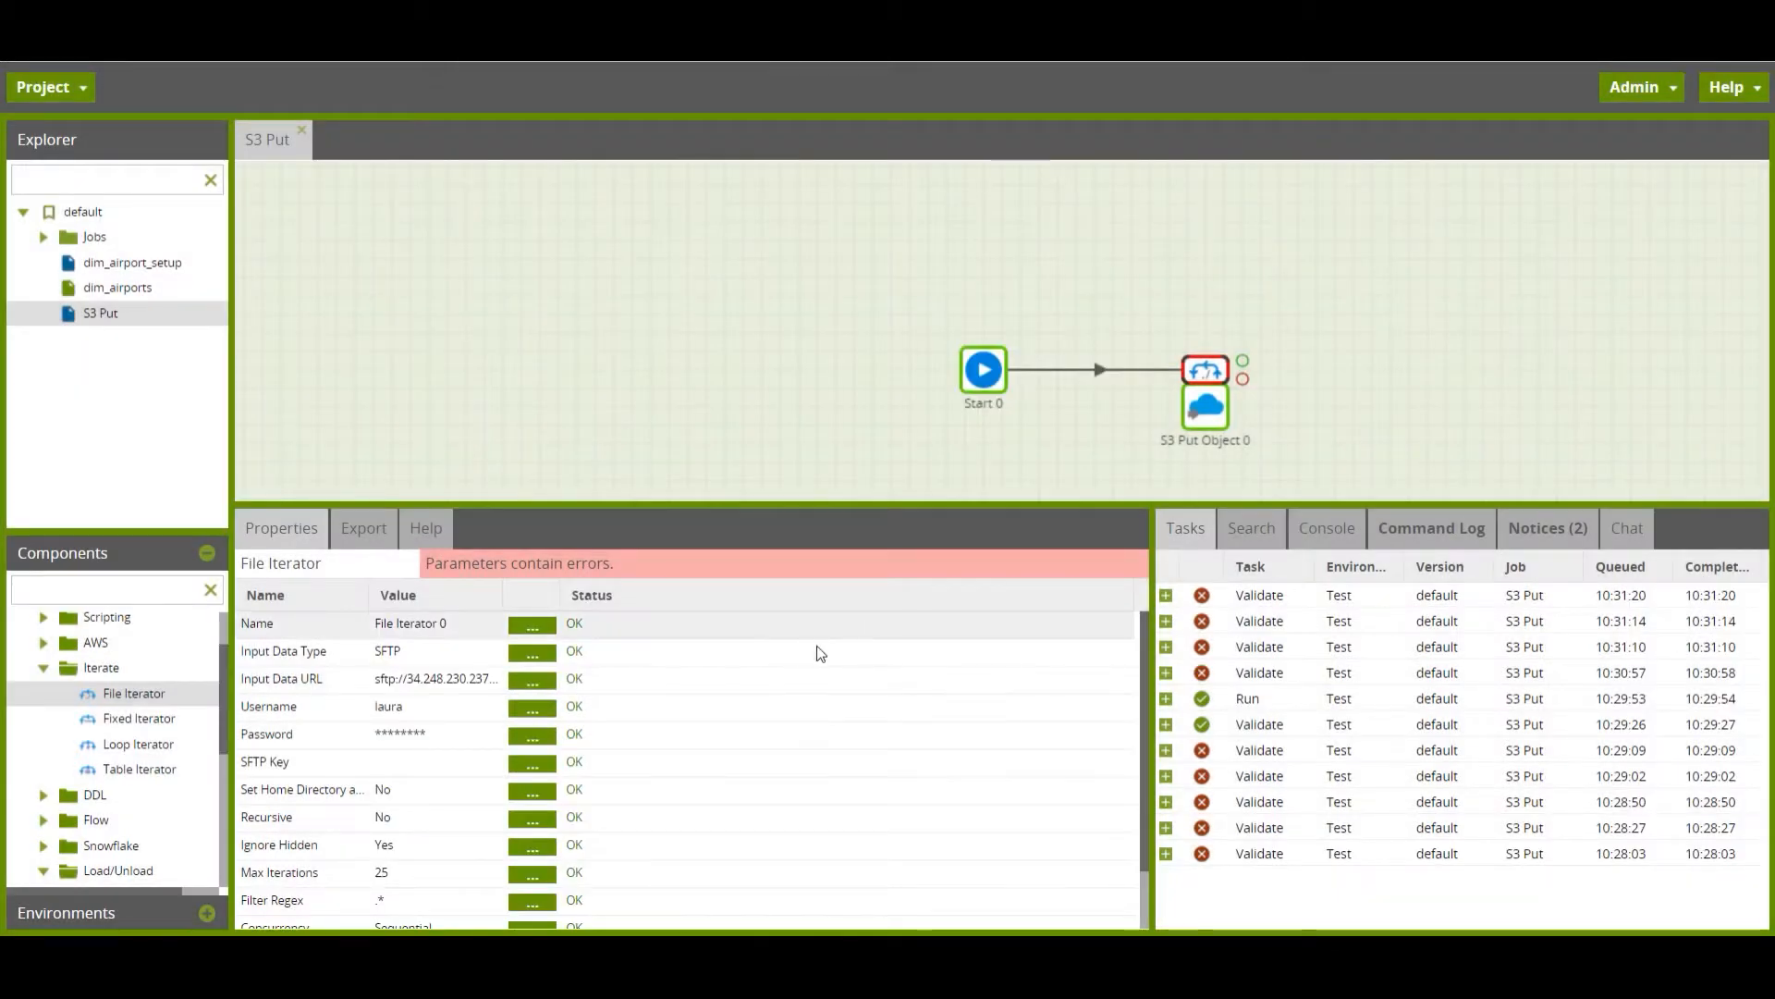
- Create a project environment variable named filename with the default value test.csv for the Test environment
scroll(557, 846, down, 1)
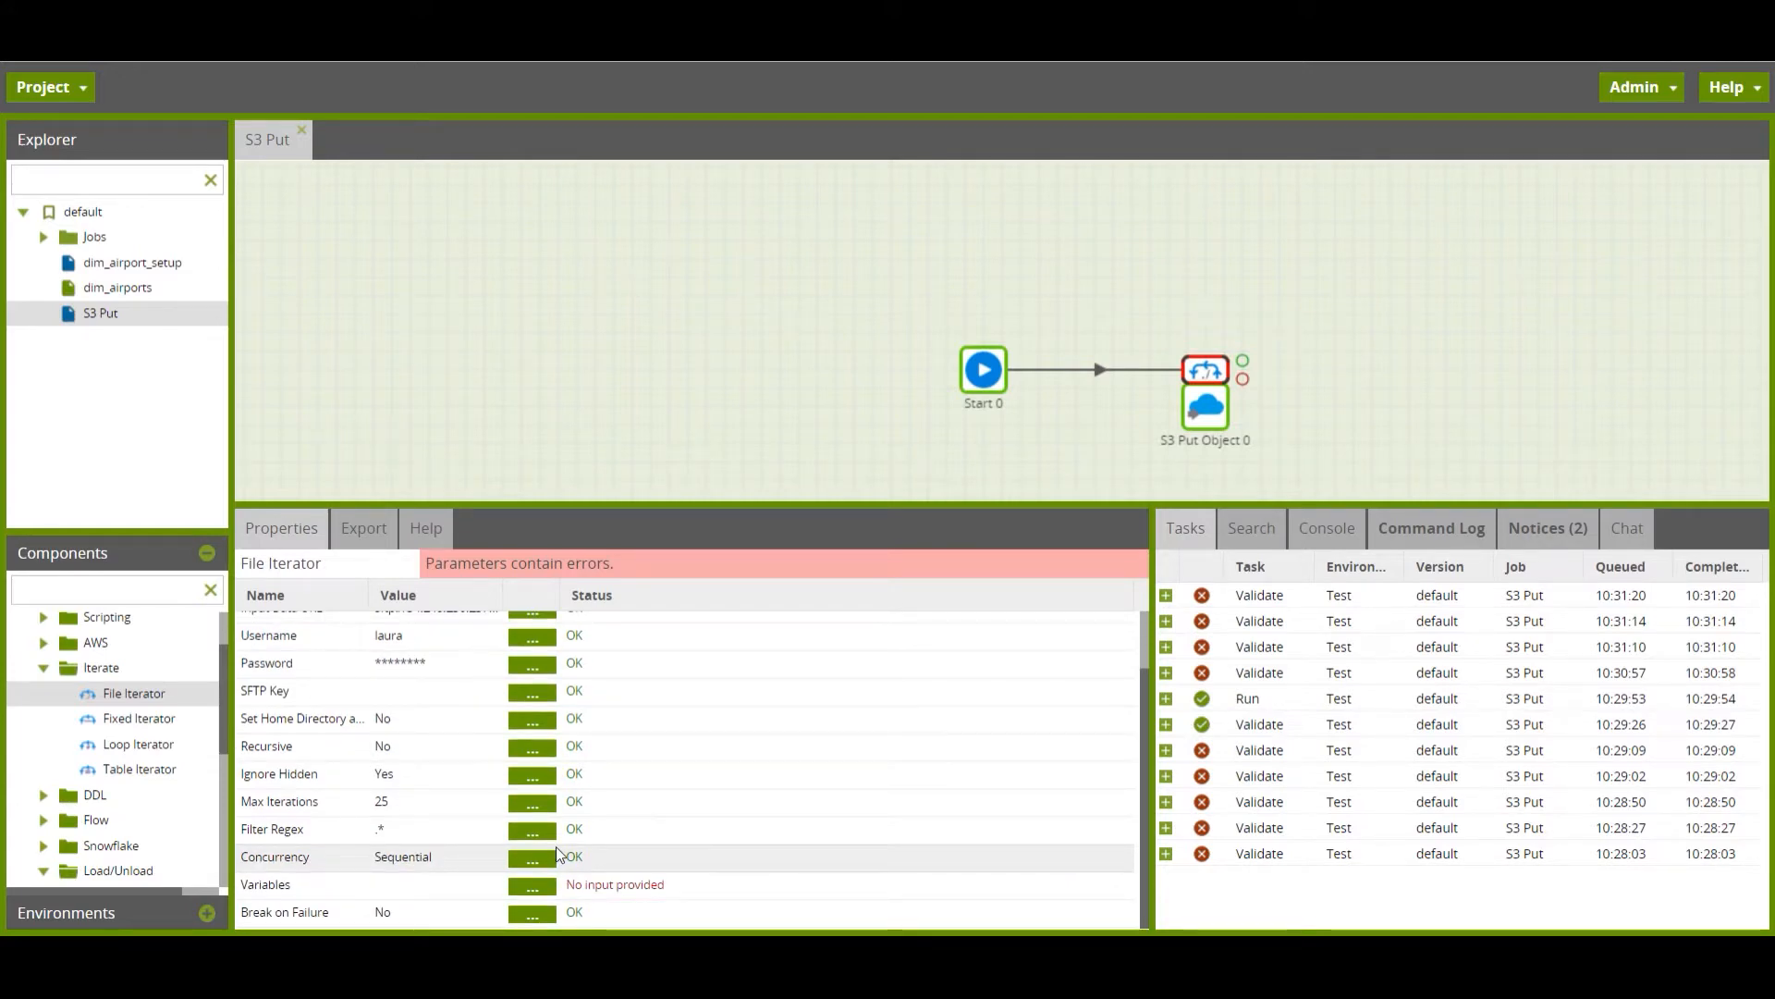
scroll(537, 823, up, 1)
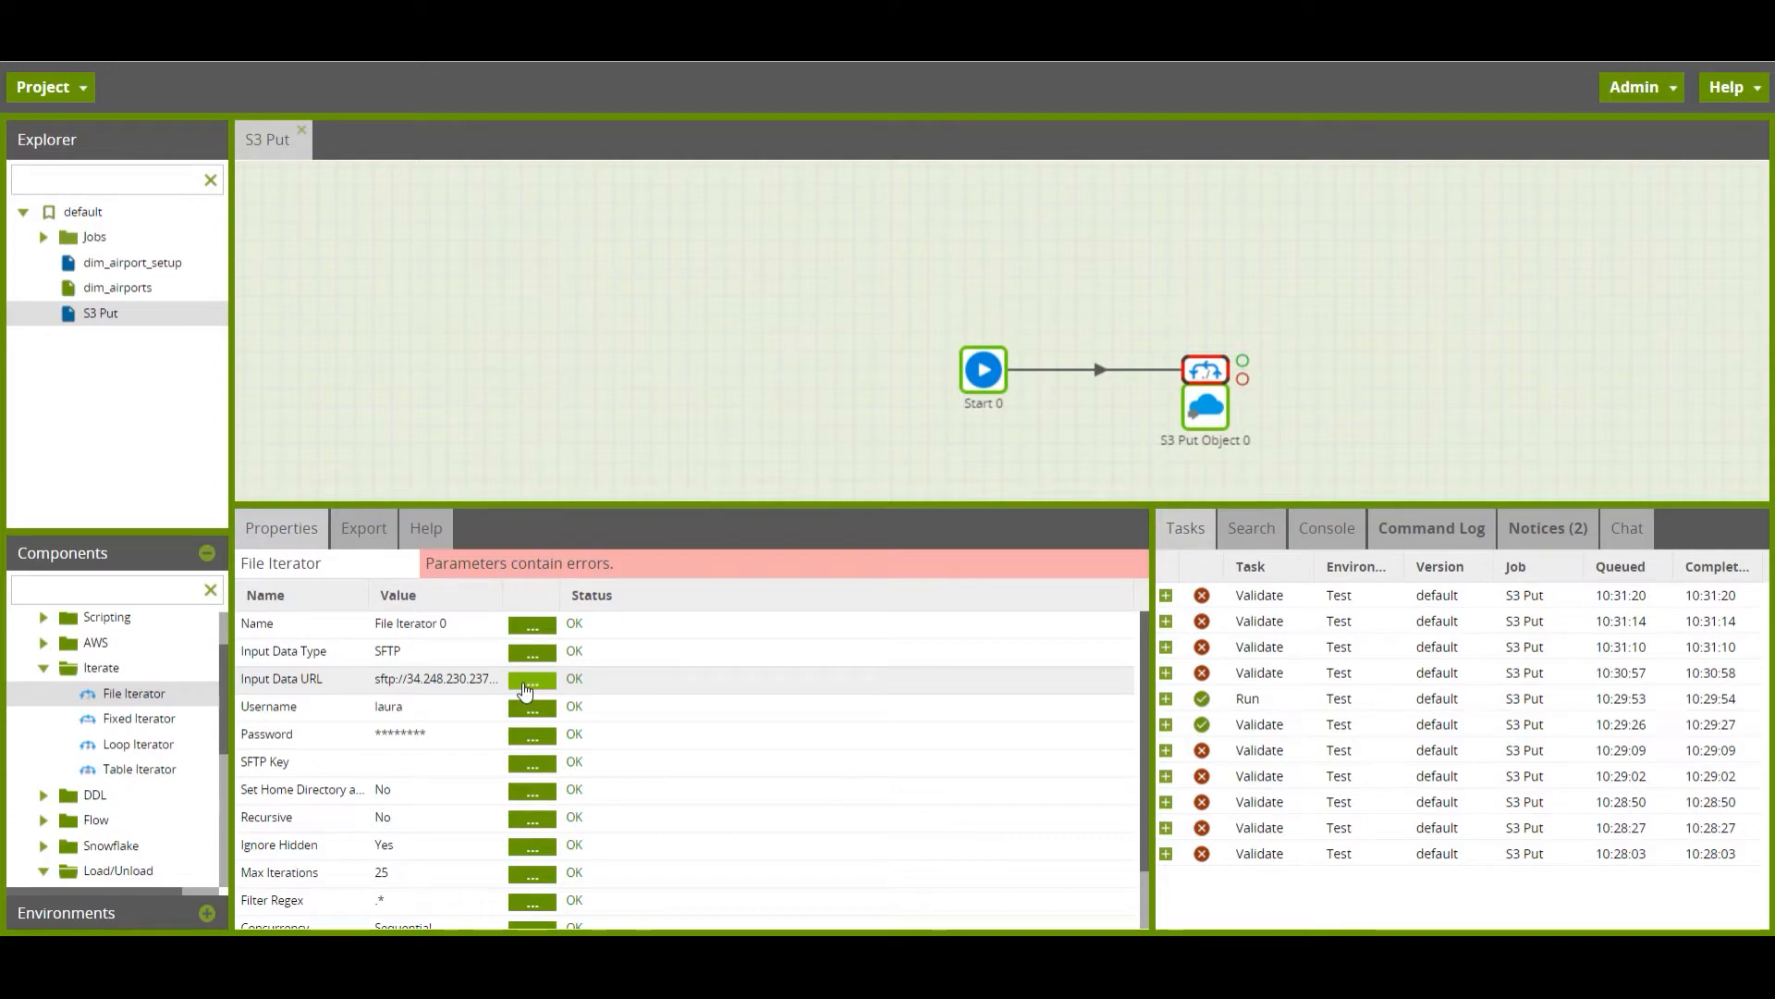
scroll(525, 690, down, 1)
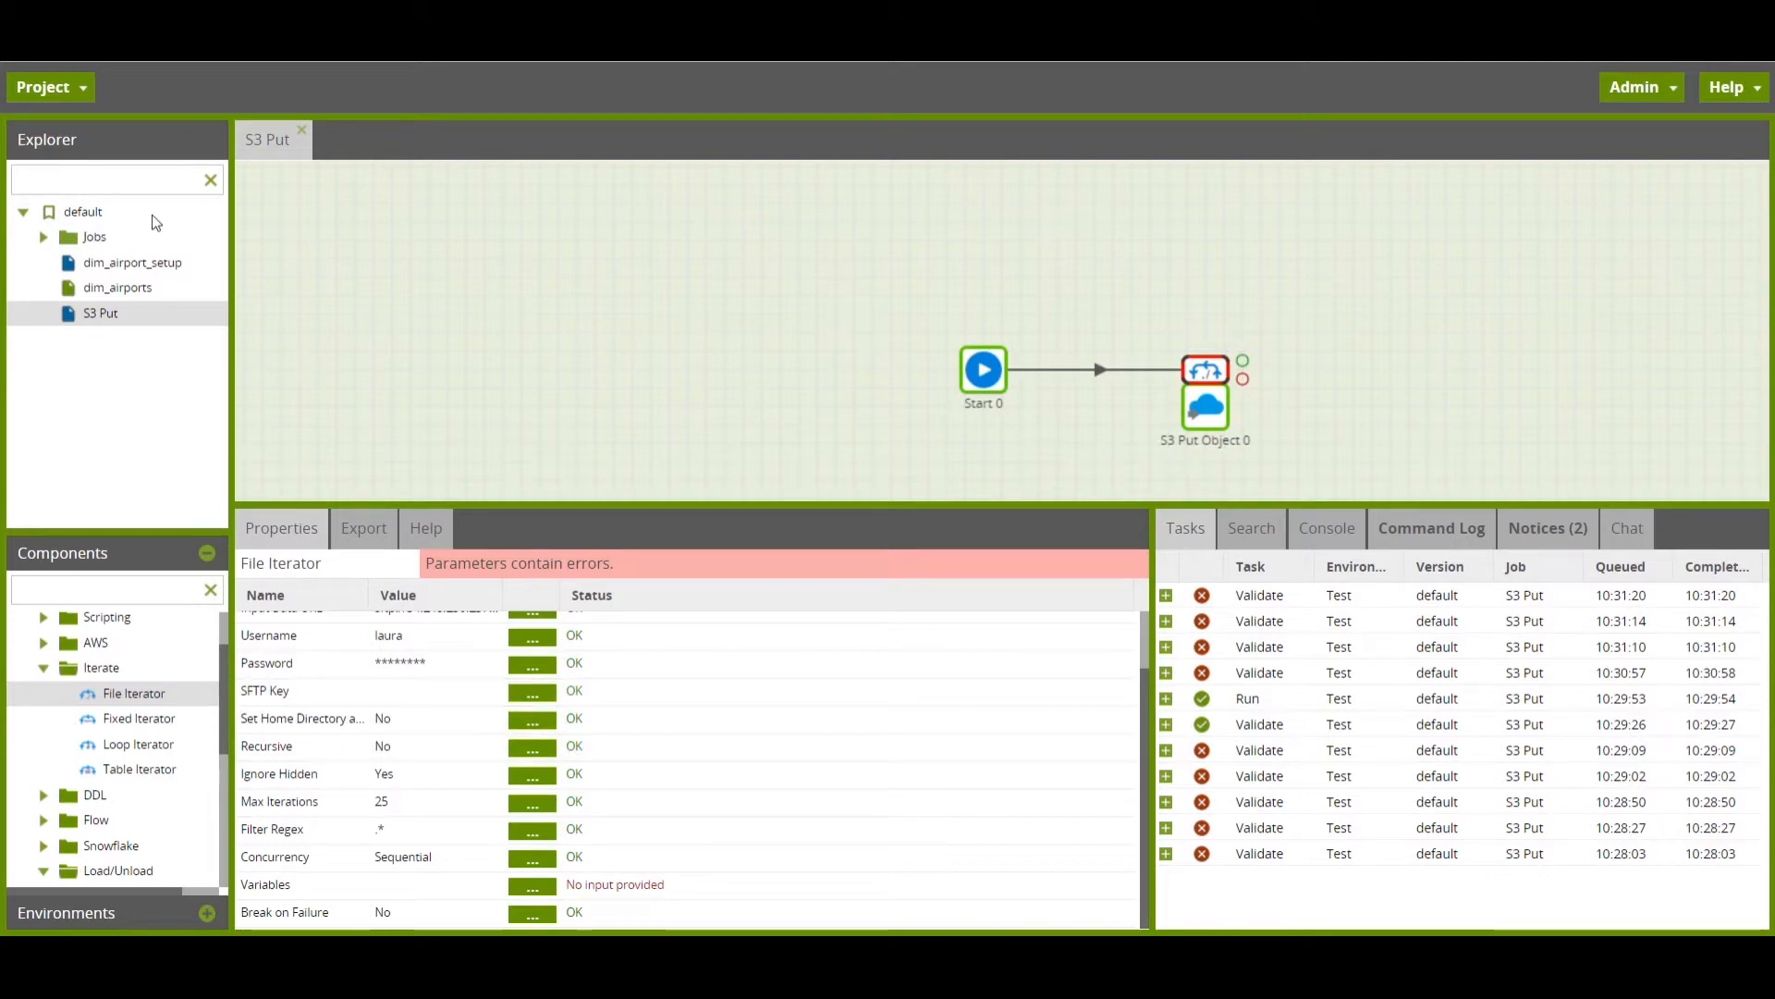
click(70, 86)
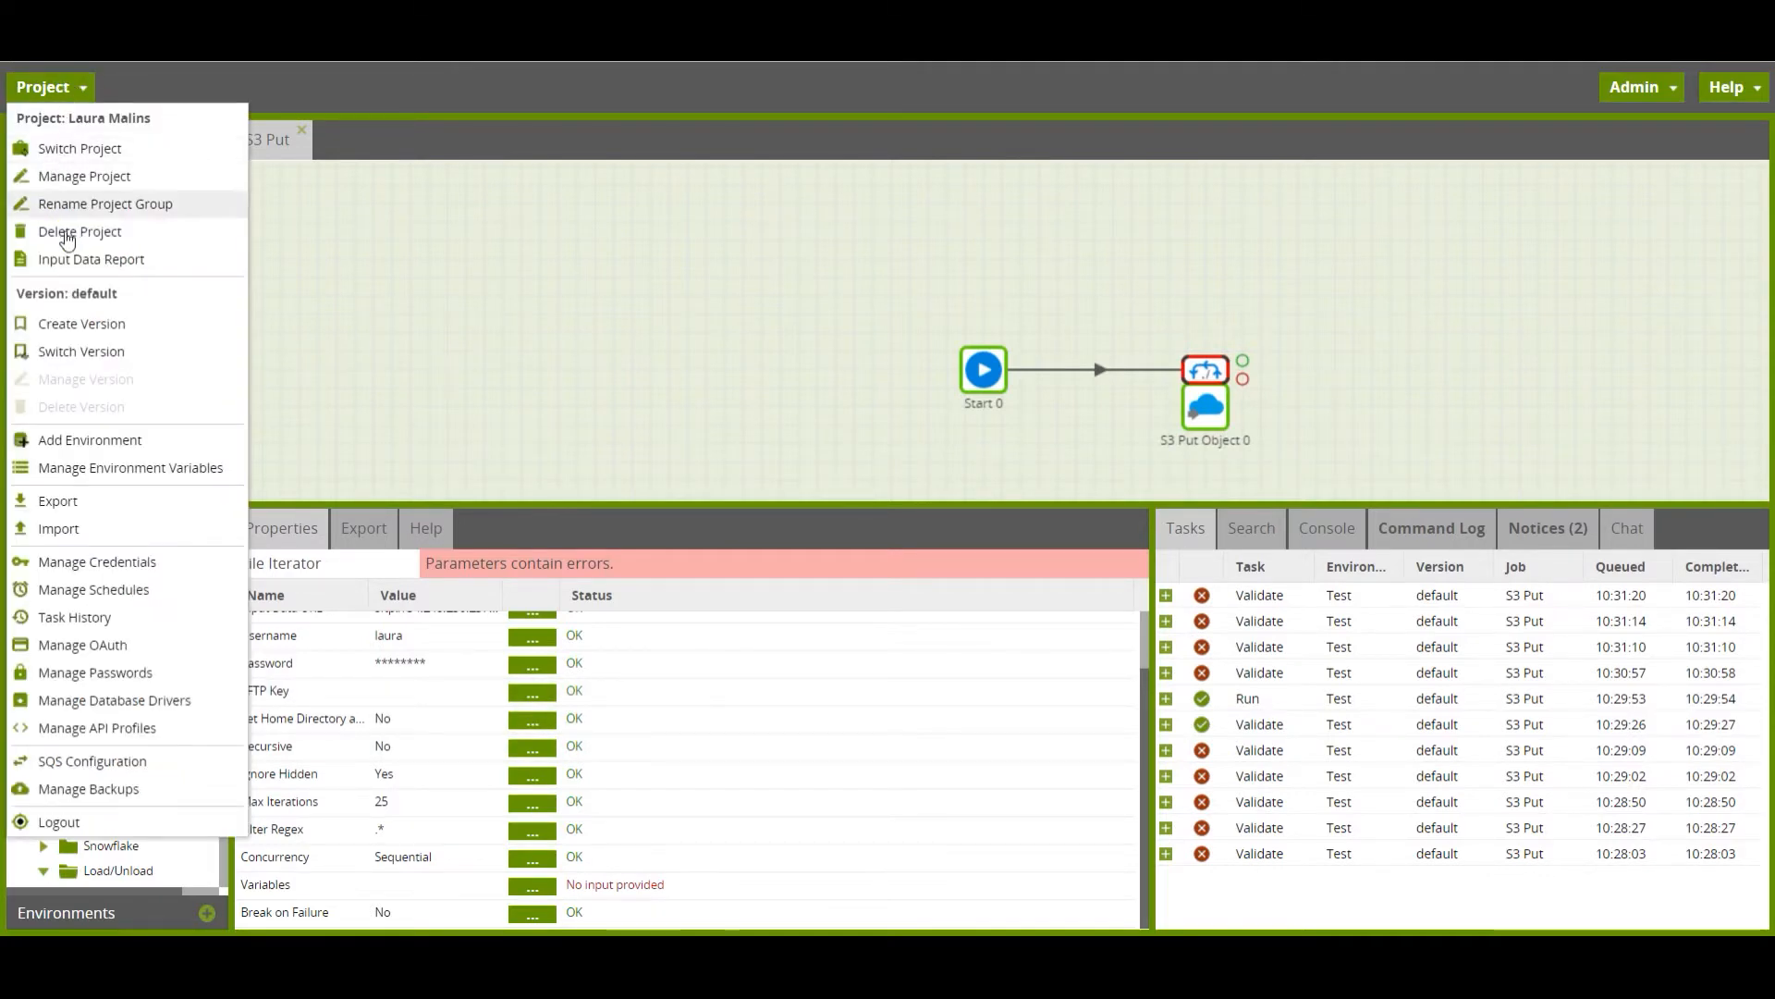
click(107, 468)
click(398, 768)
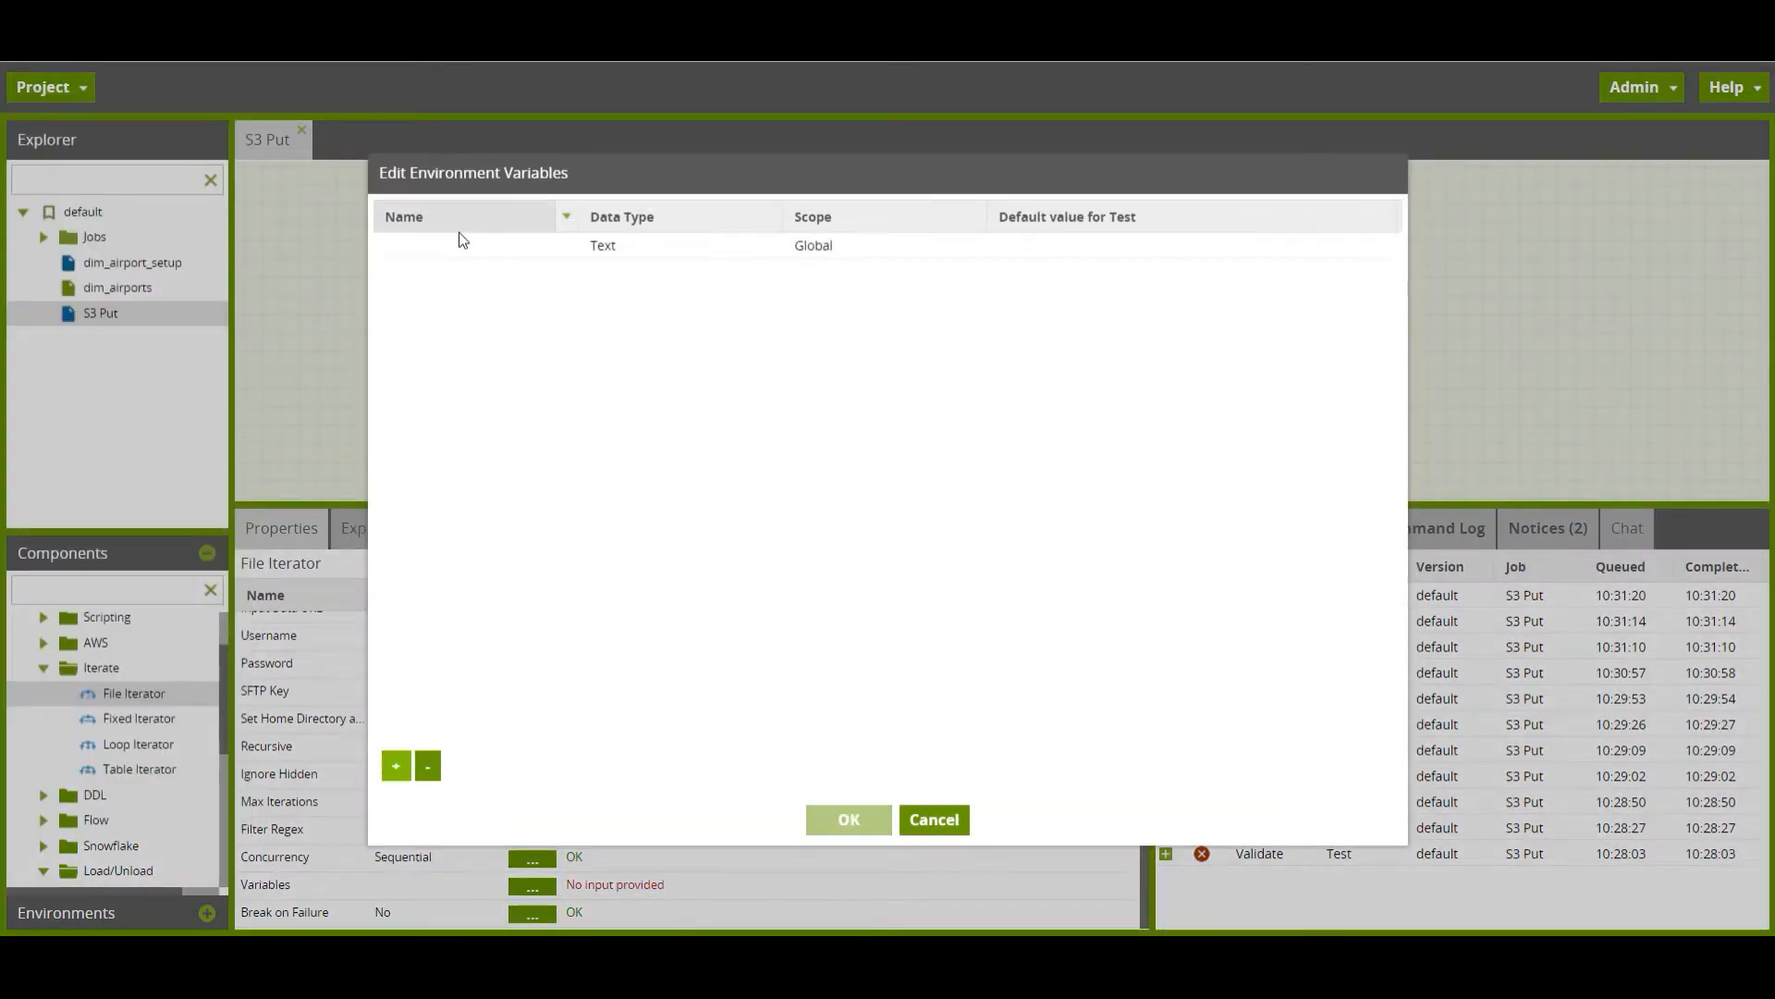
click(494, 246)
text(filename)
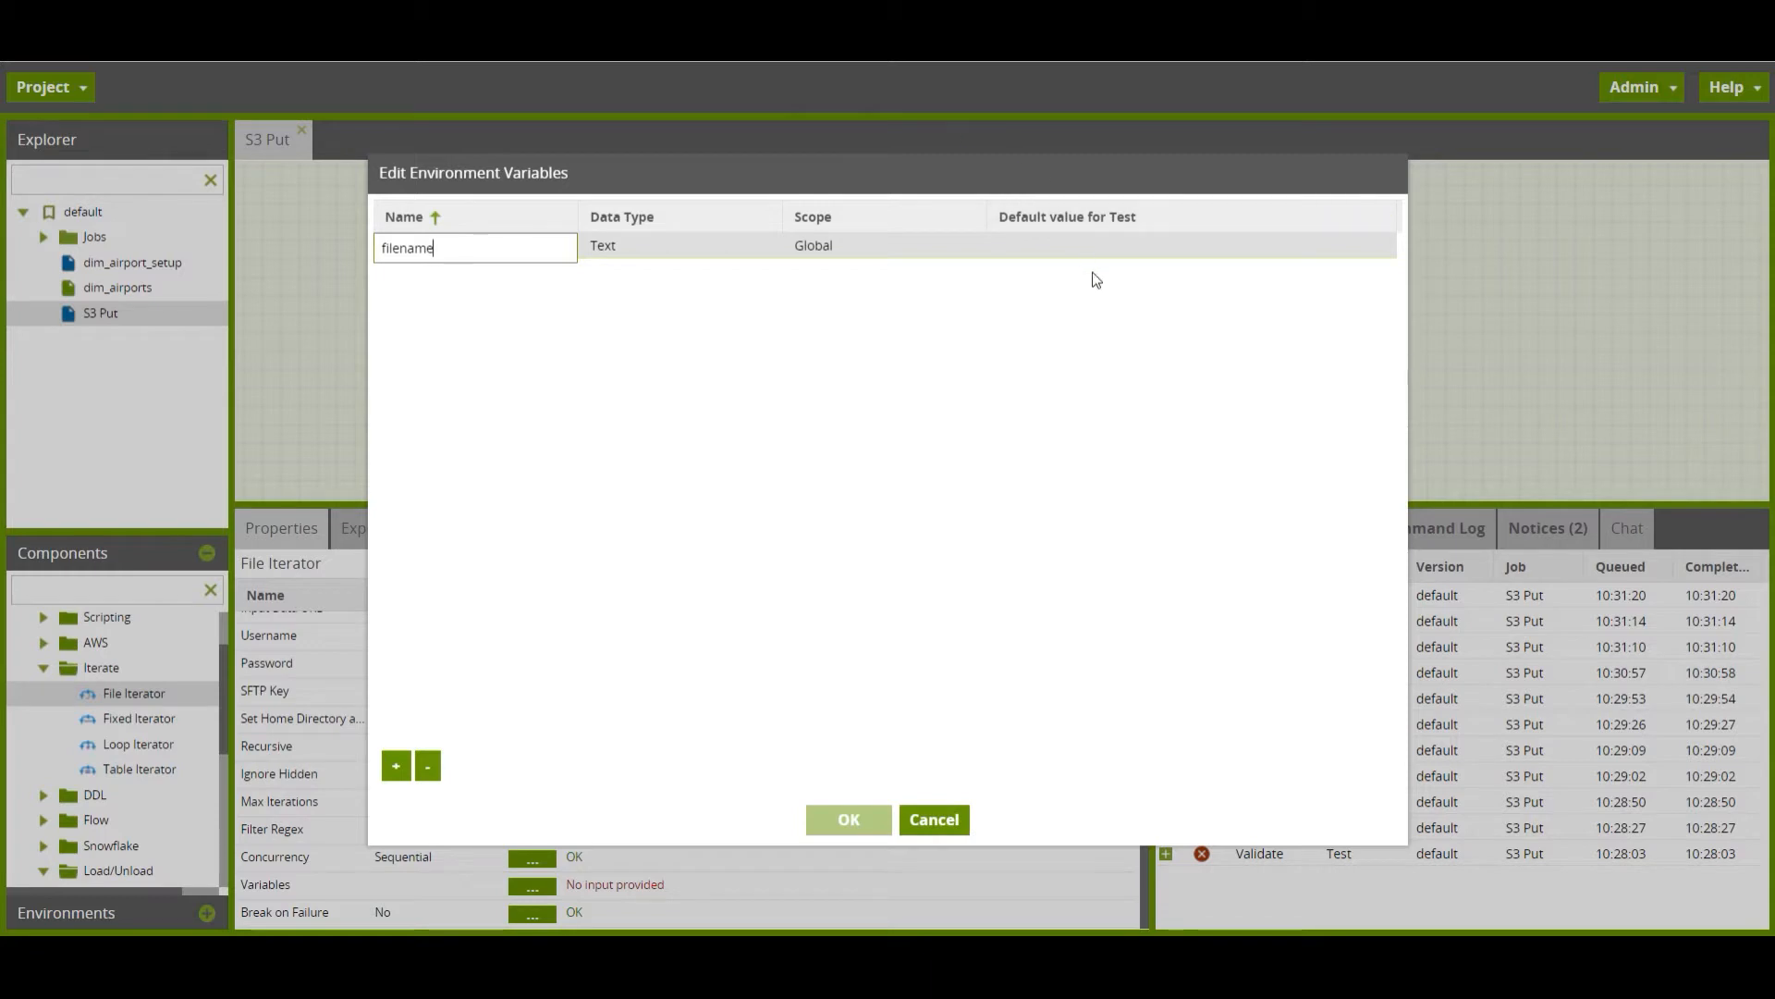
click(1145, 245)
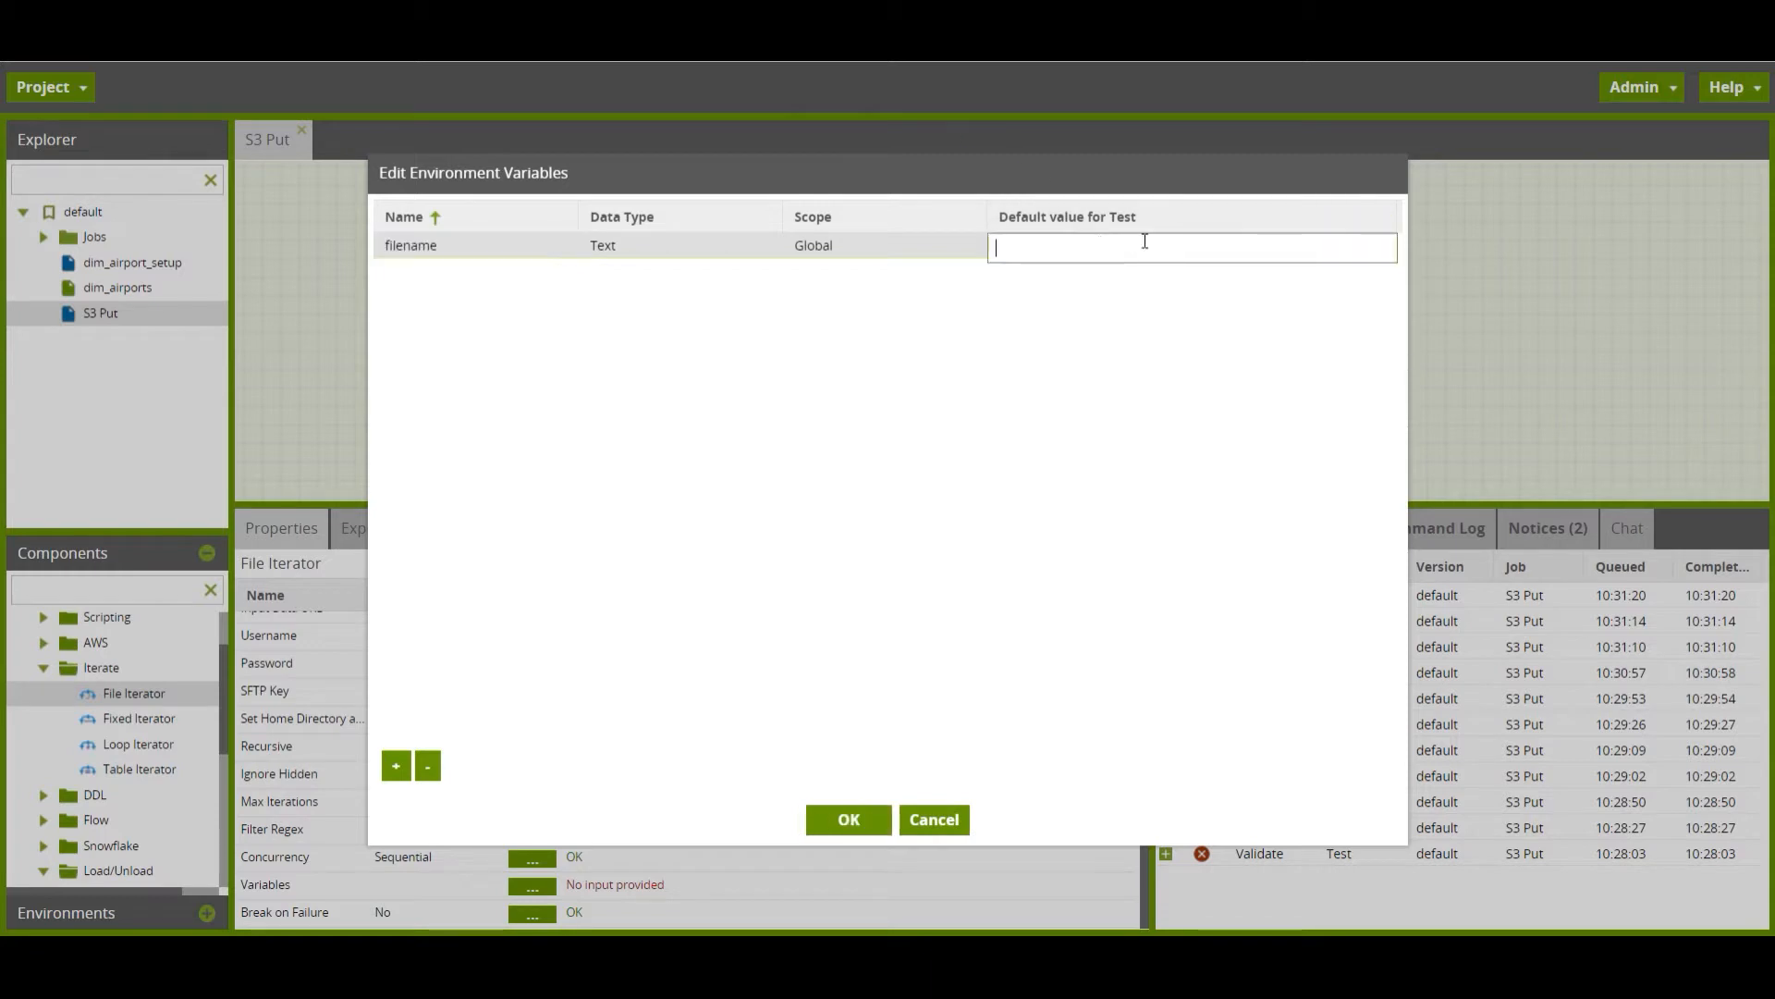
text(test.csv)
click(847, 819)
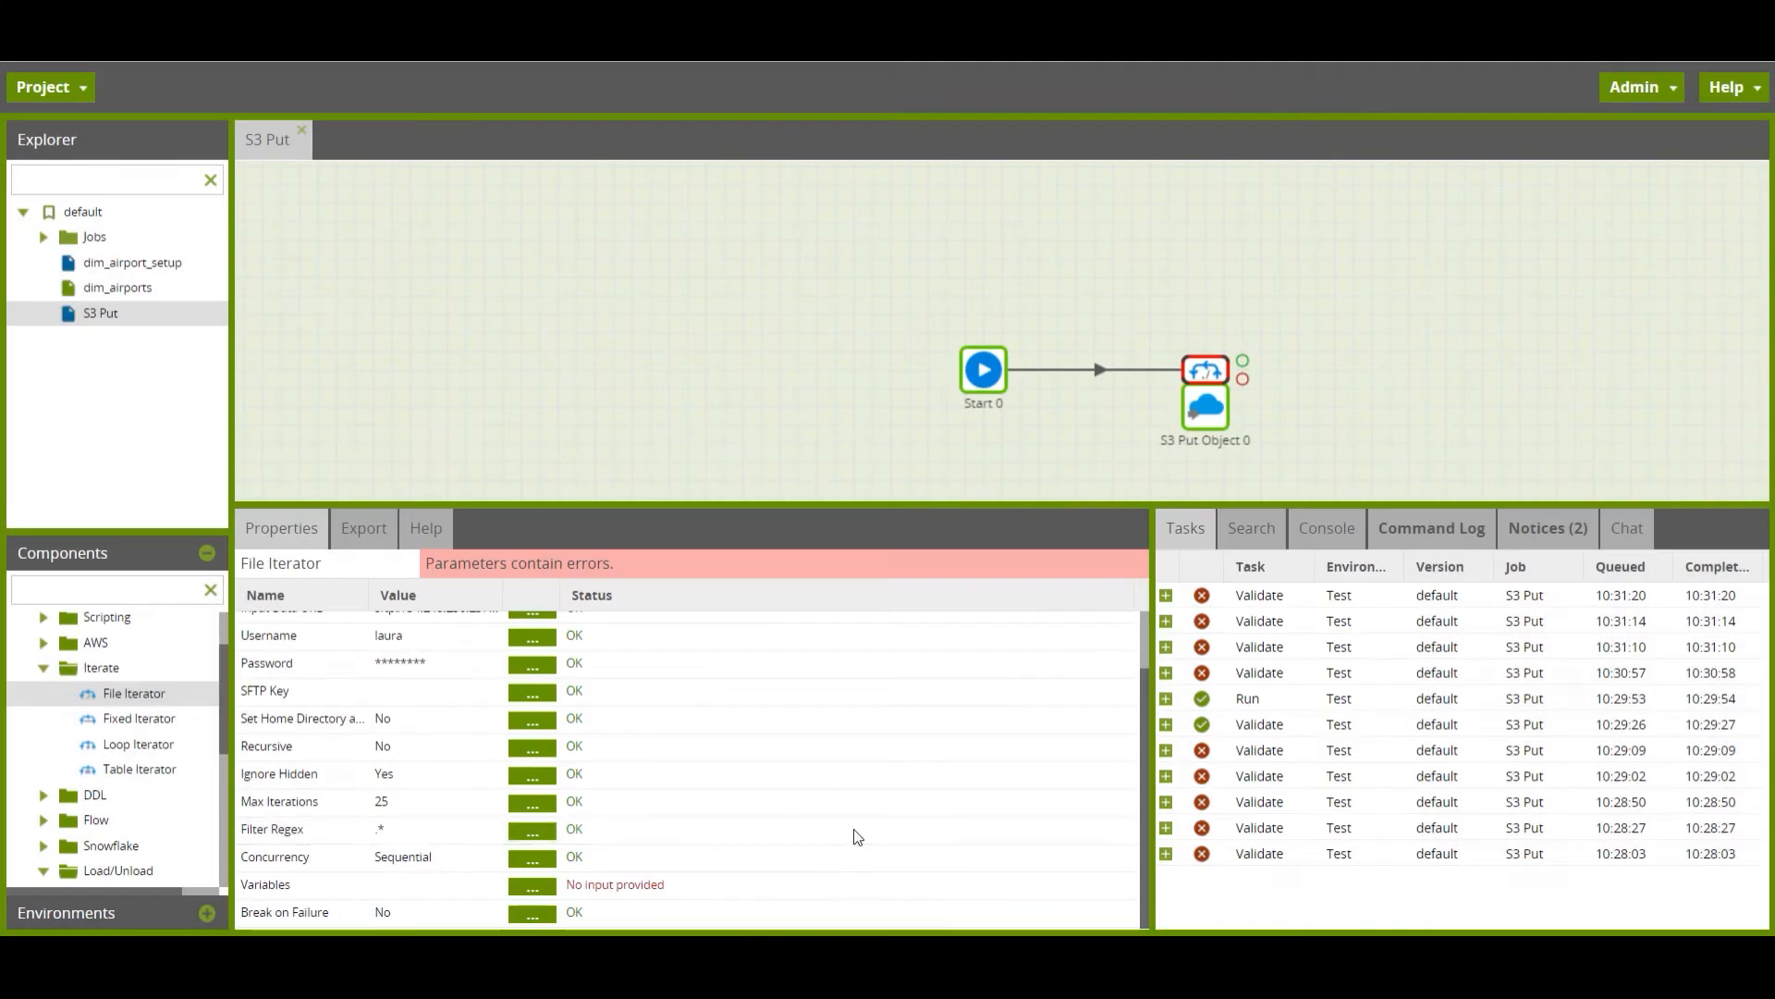
- Map the filename variable to the Filename path section in the File Iterator's Variables
click(532, 885)
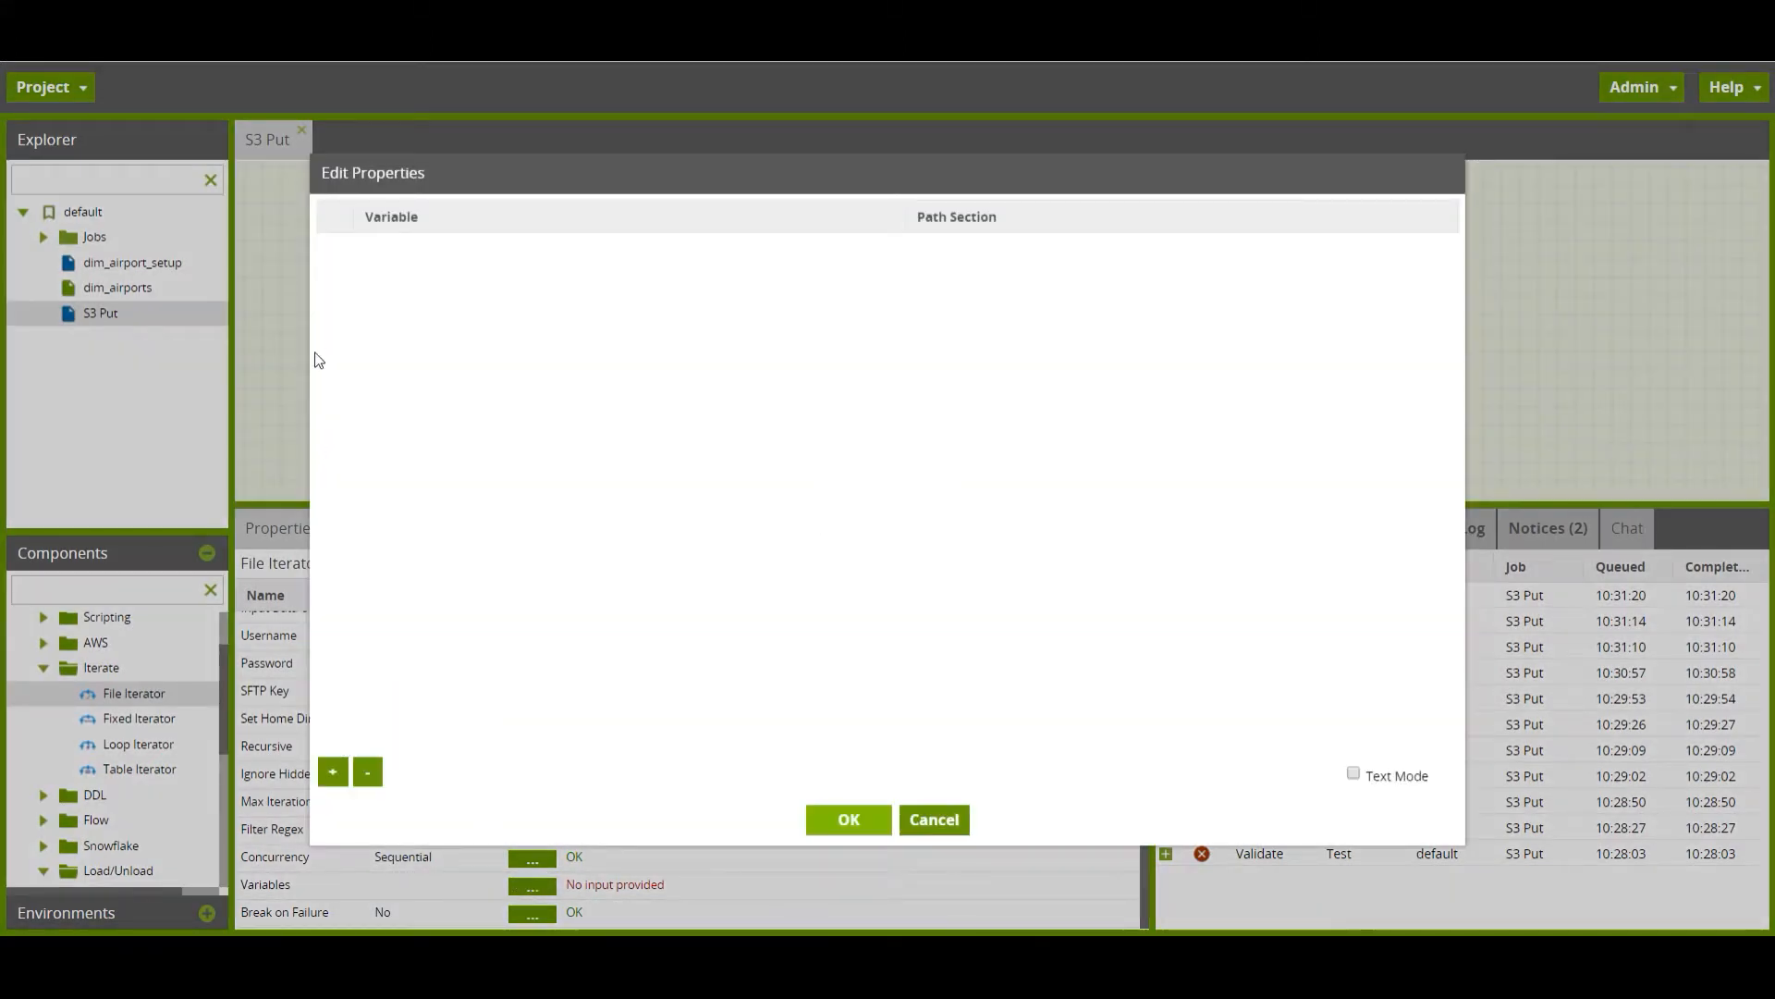
click(333, 772)
click(500, 248)
click(483, 279)
click(1006, 243)
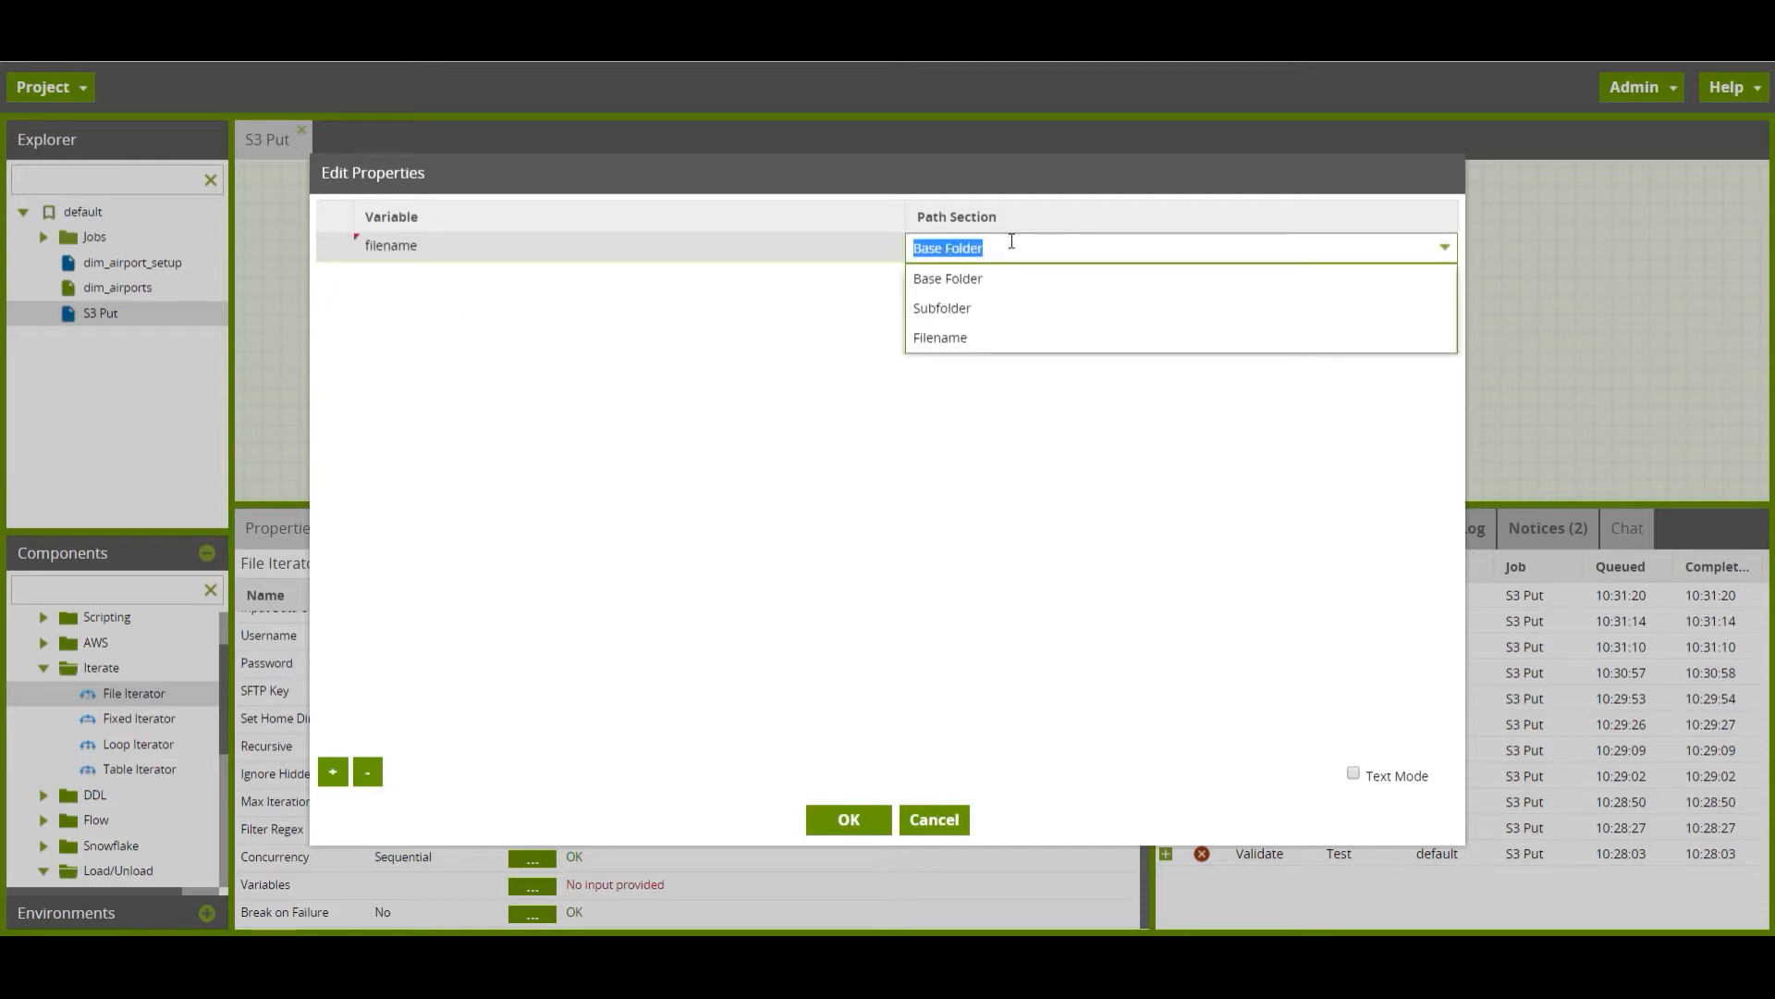
click(990, 350)
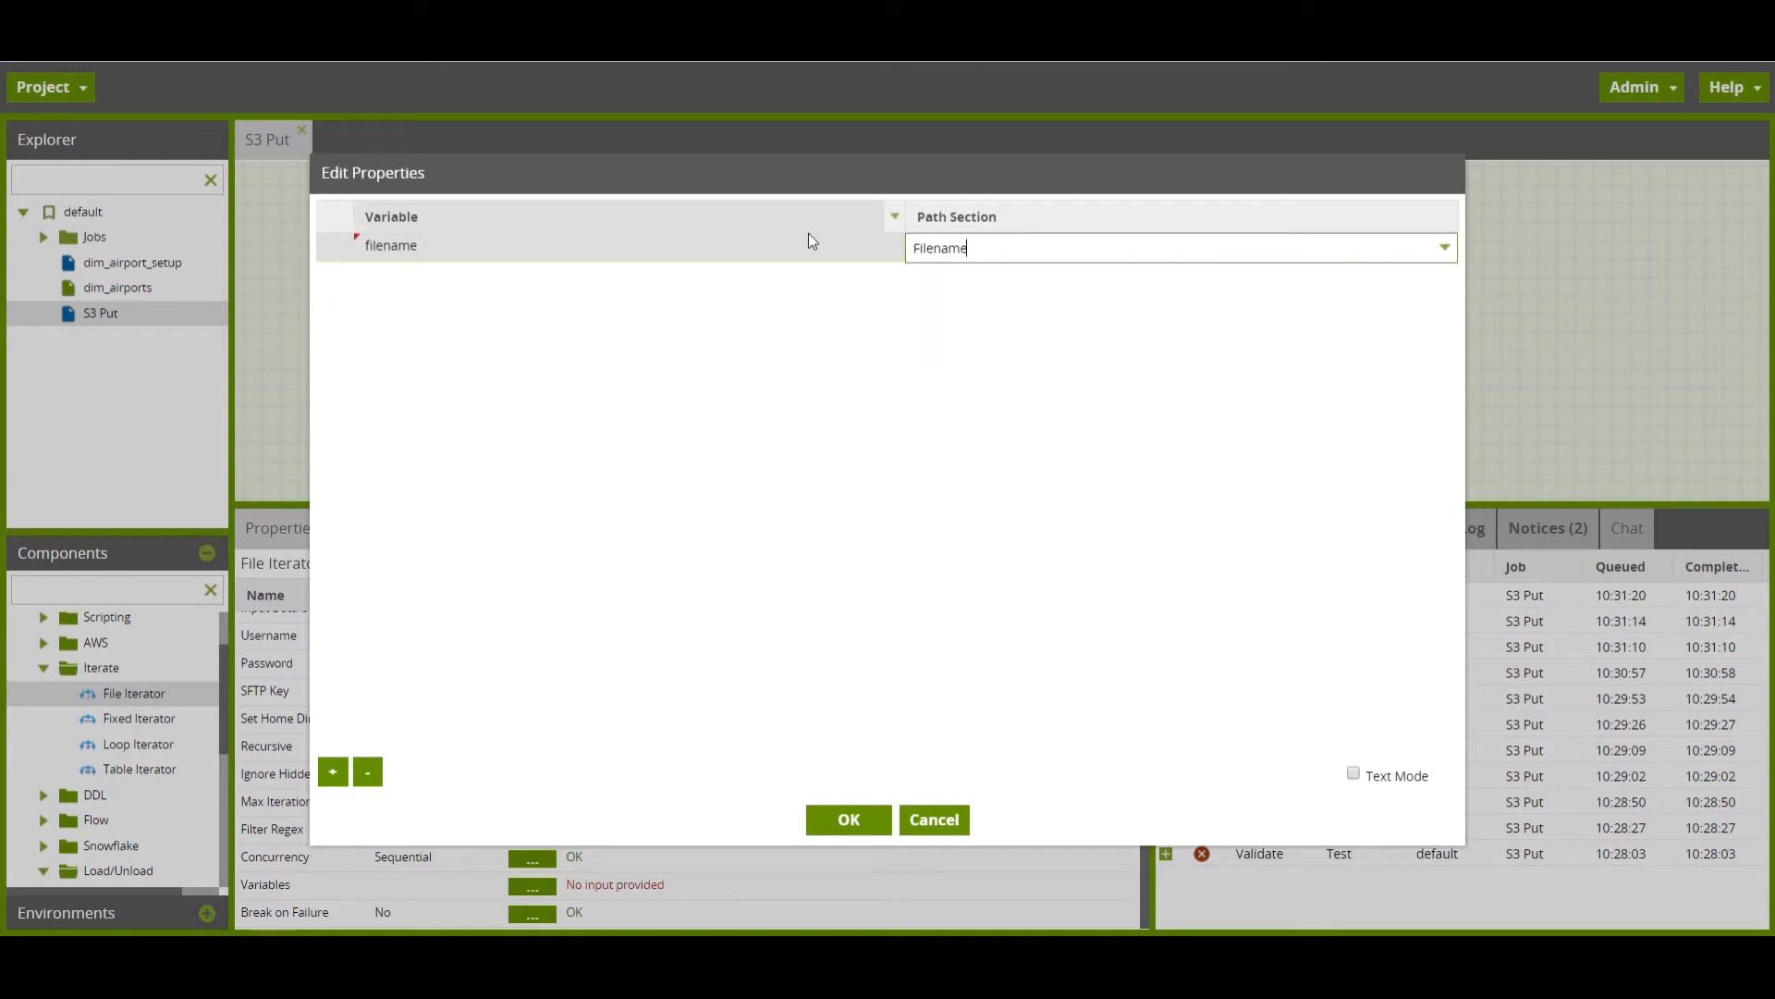
click(848, 820)
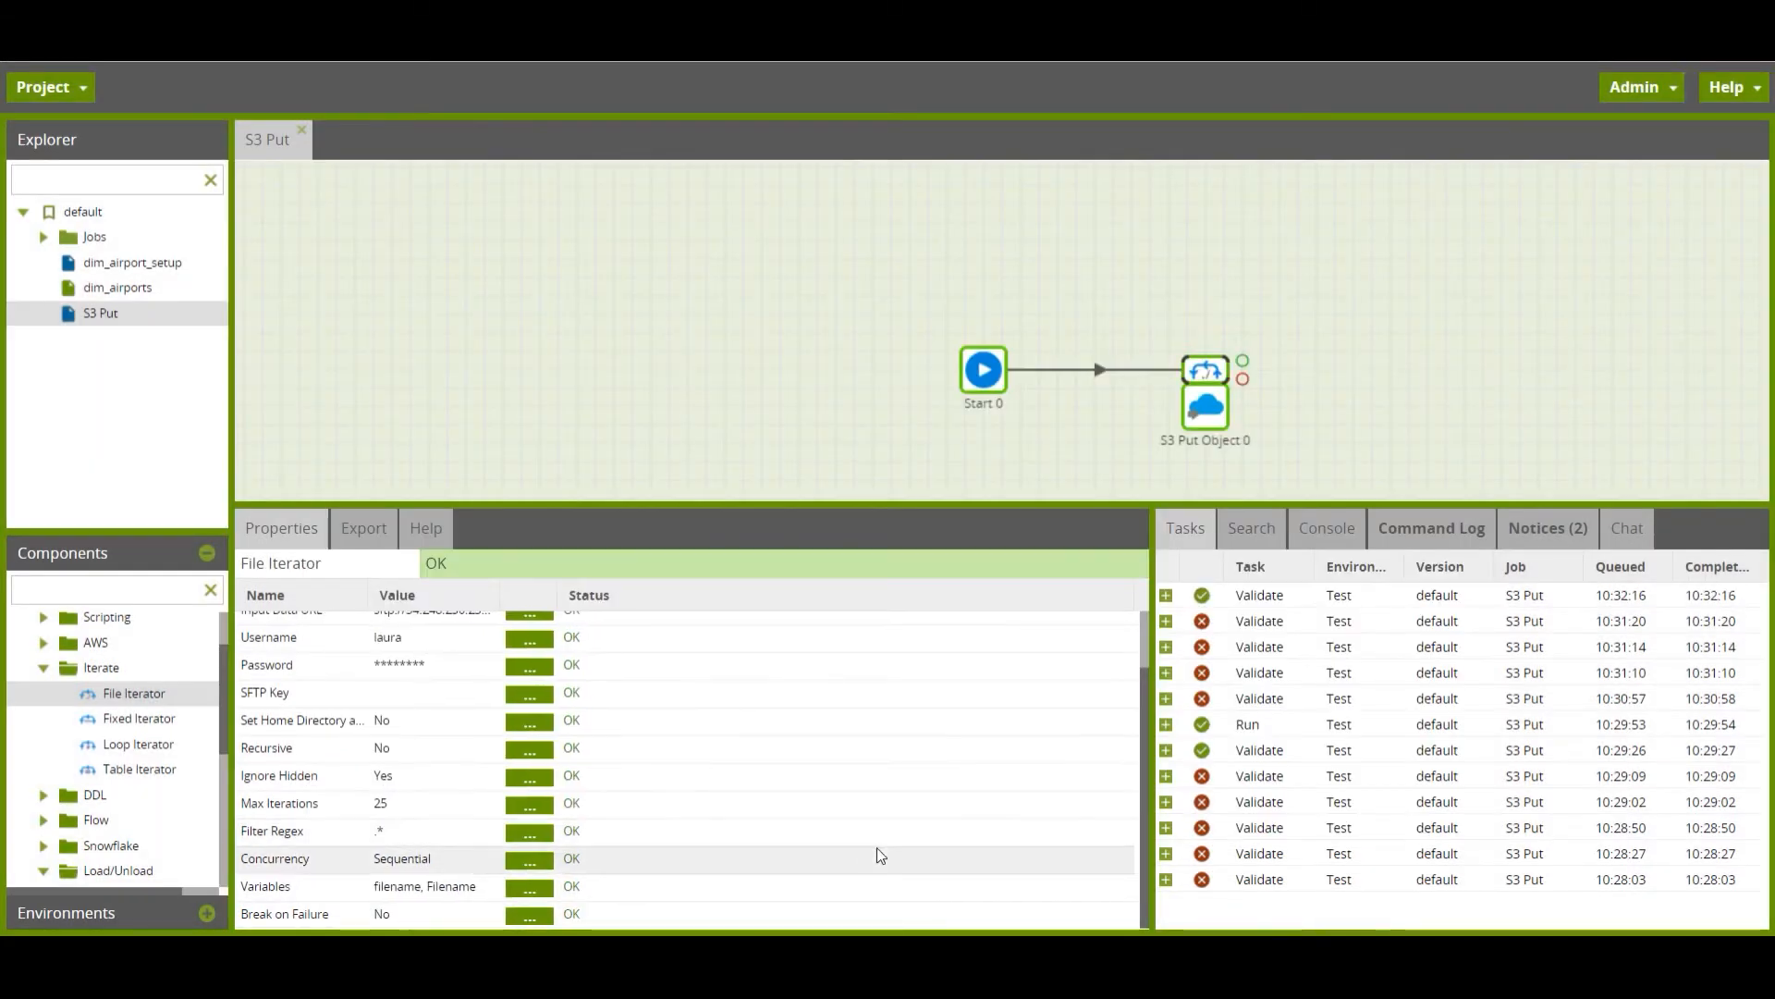
- Replace Book1.csv with ${filename} in the S3 Put Object component's Input Data URL
click(1205, 413)
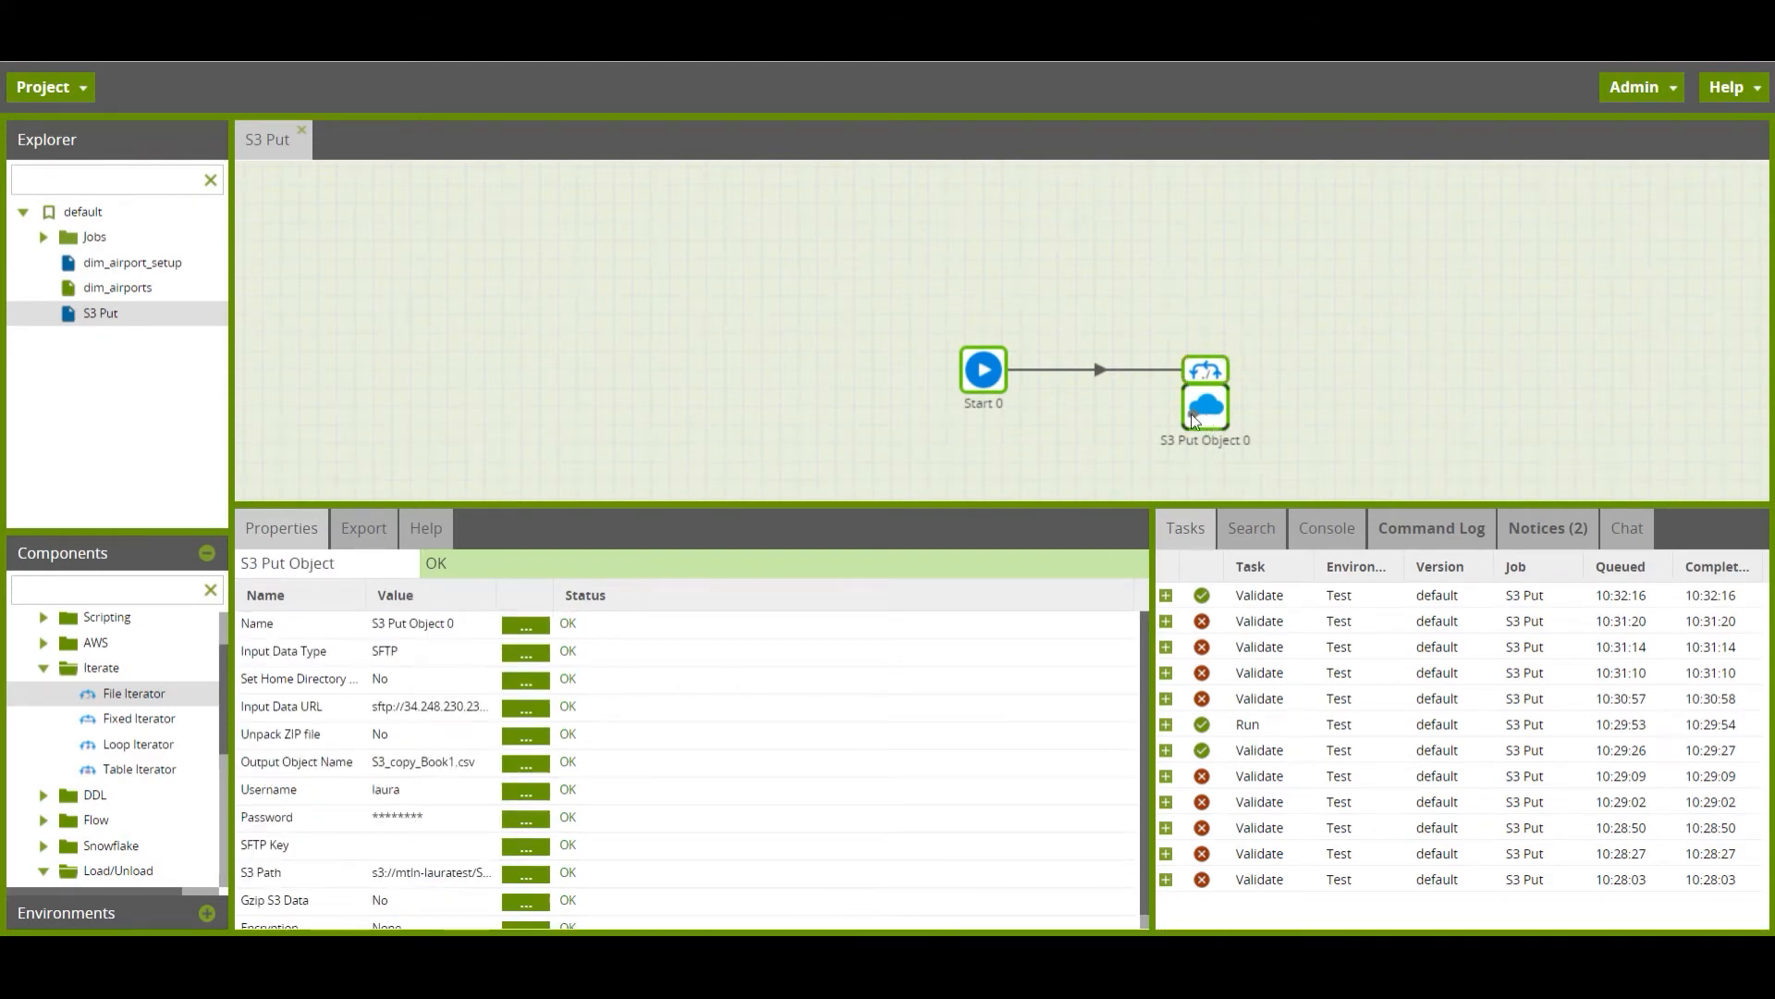
click(526, 707)
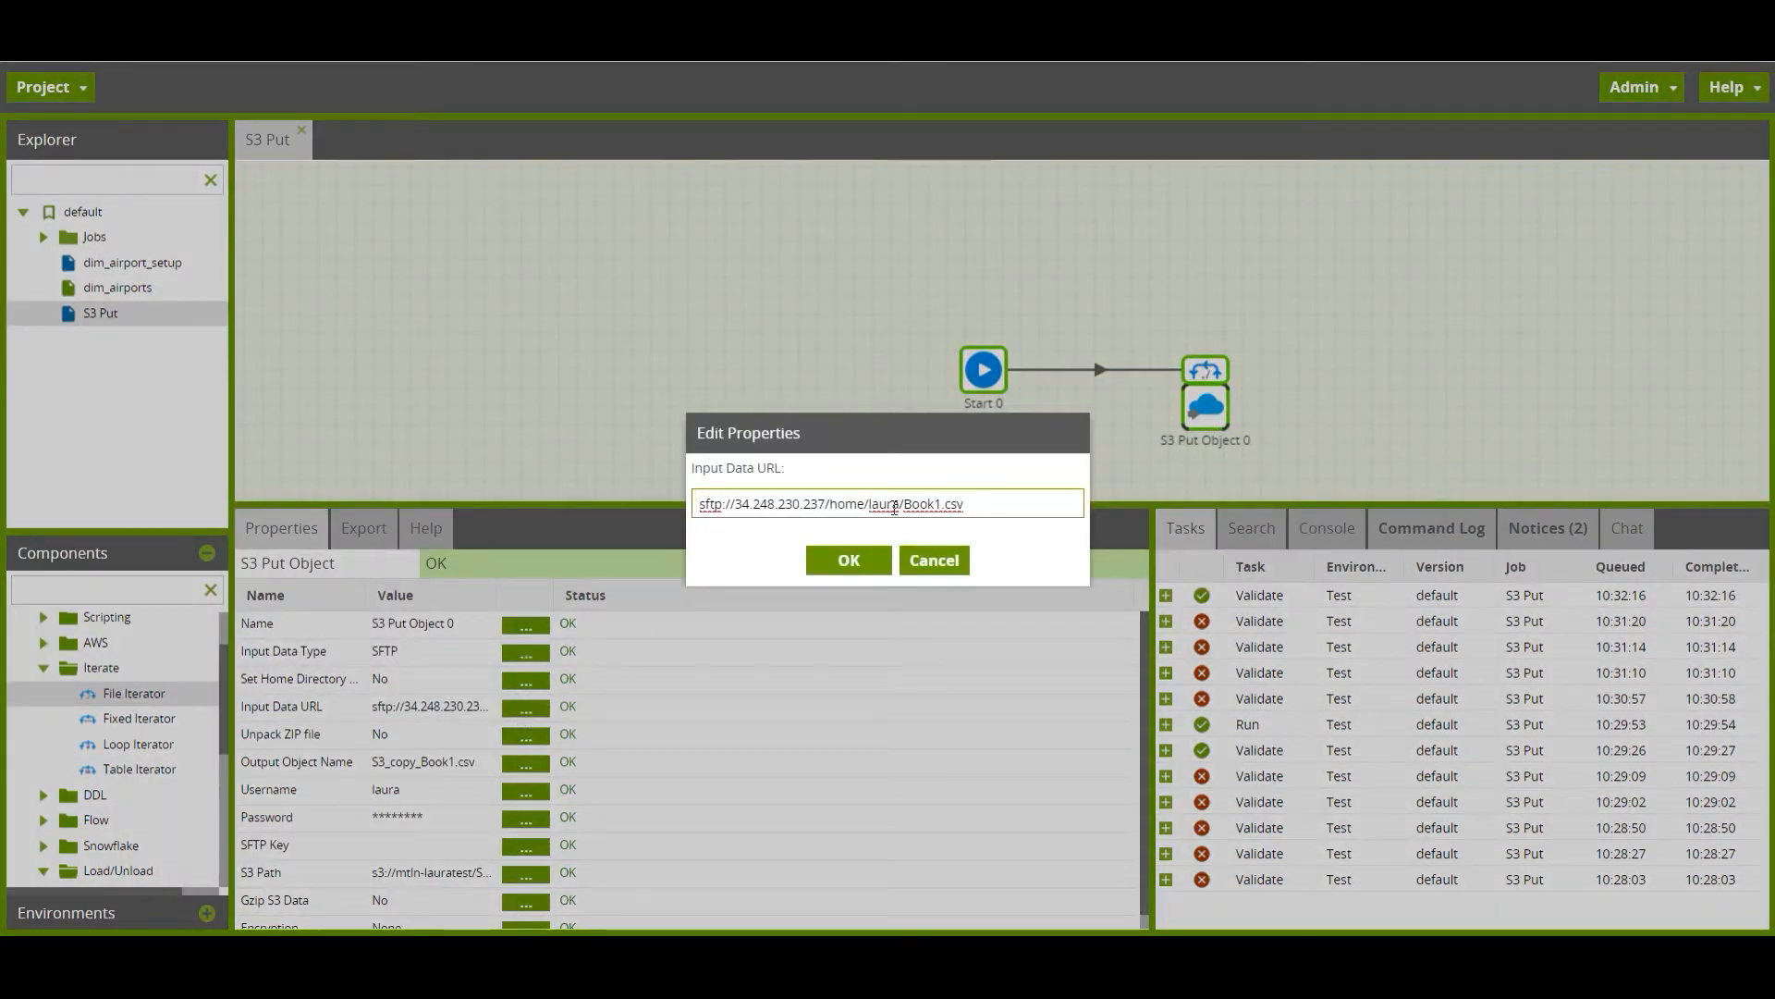
drag(908, 503, 1028, 503)
text(${filename})
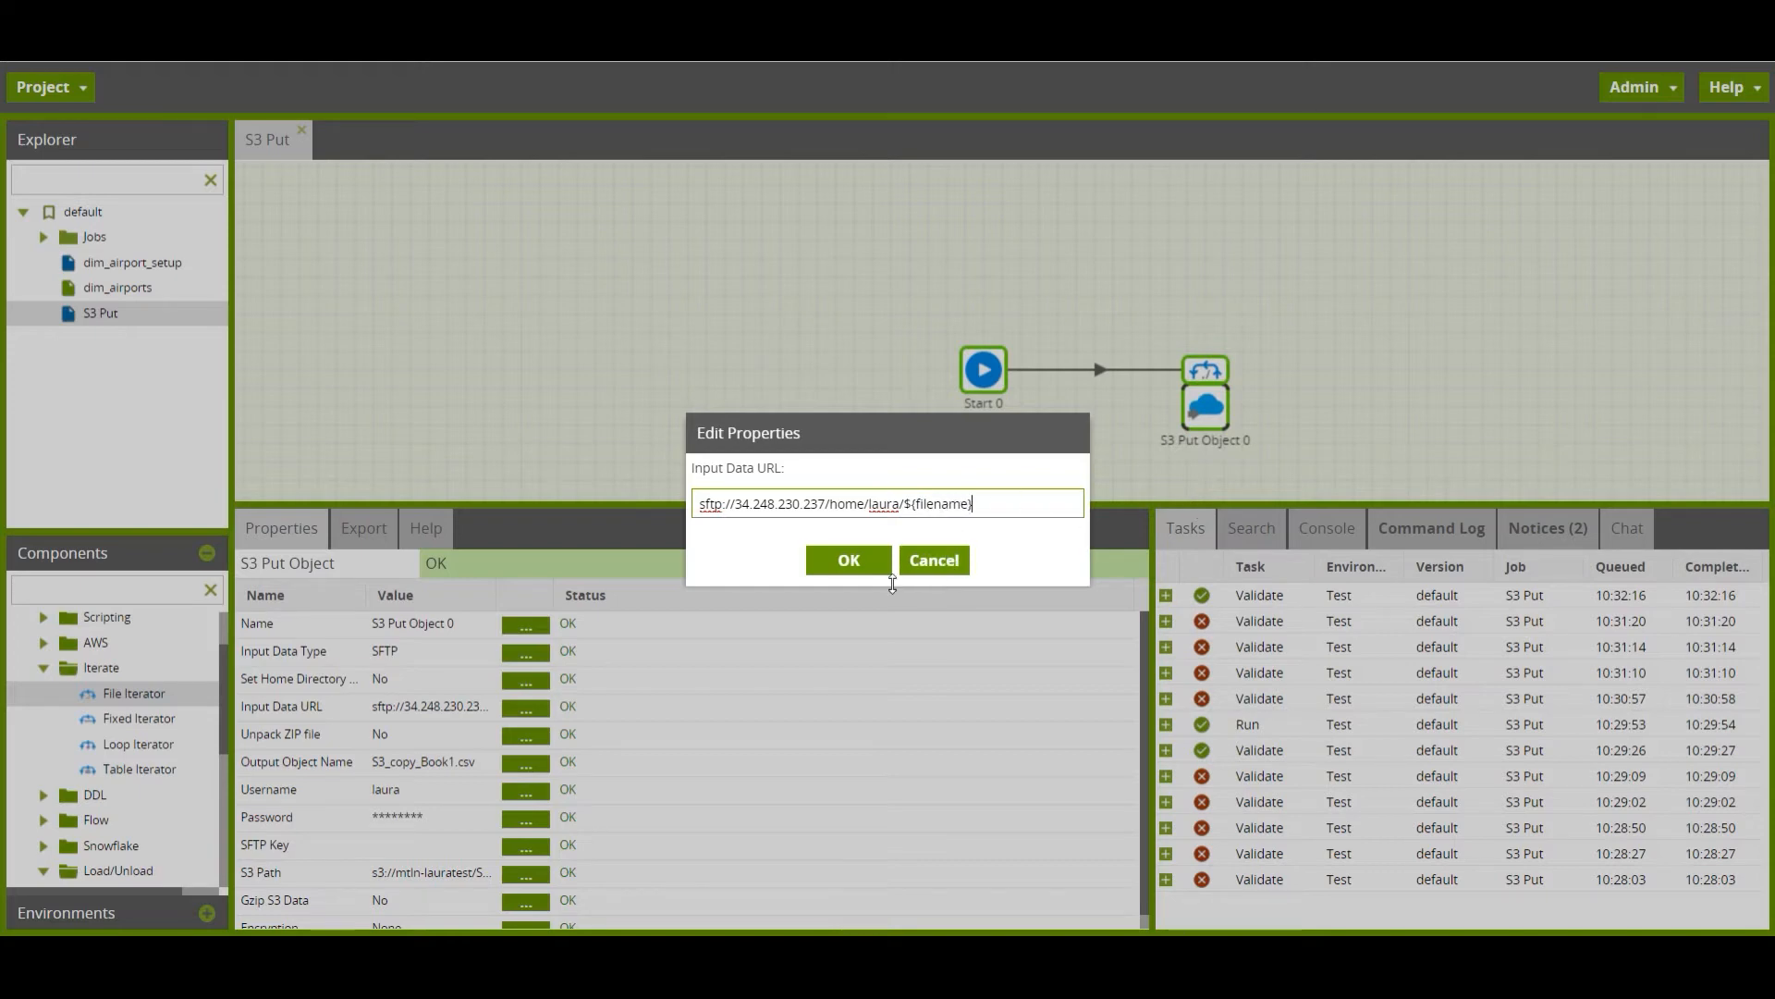
click(837, 562)
- Set the S3 Put Object component's Output Object Name to S3_copy_${filename}
click(525, 764)
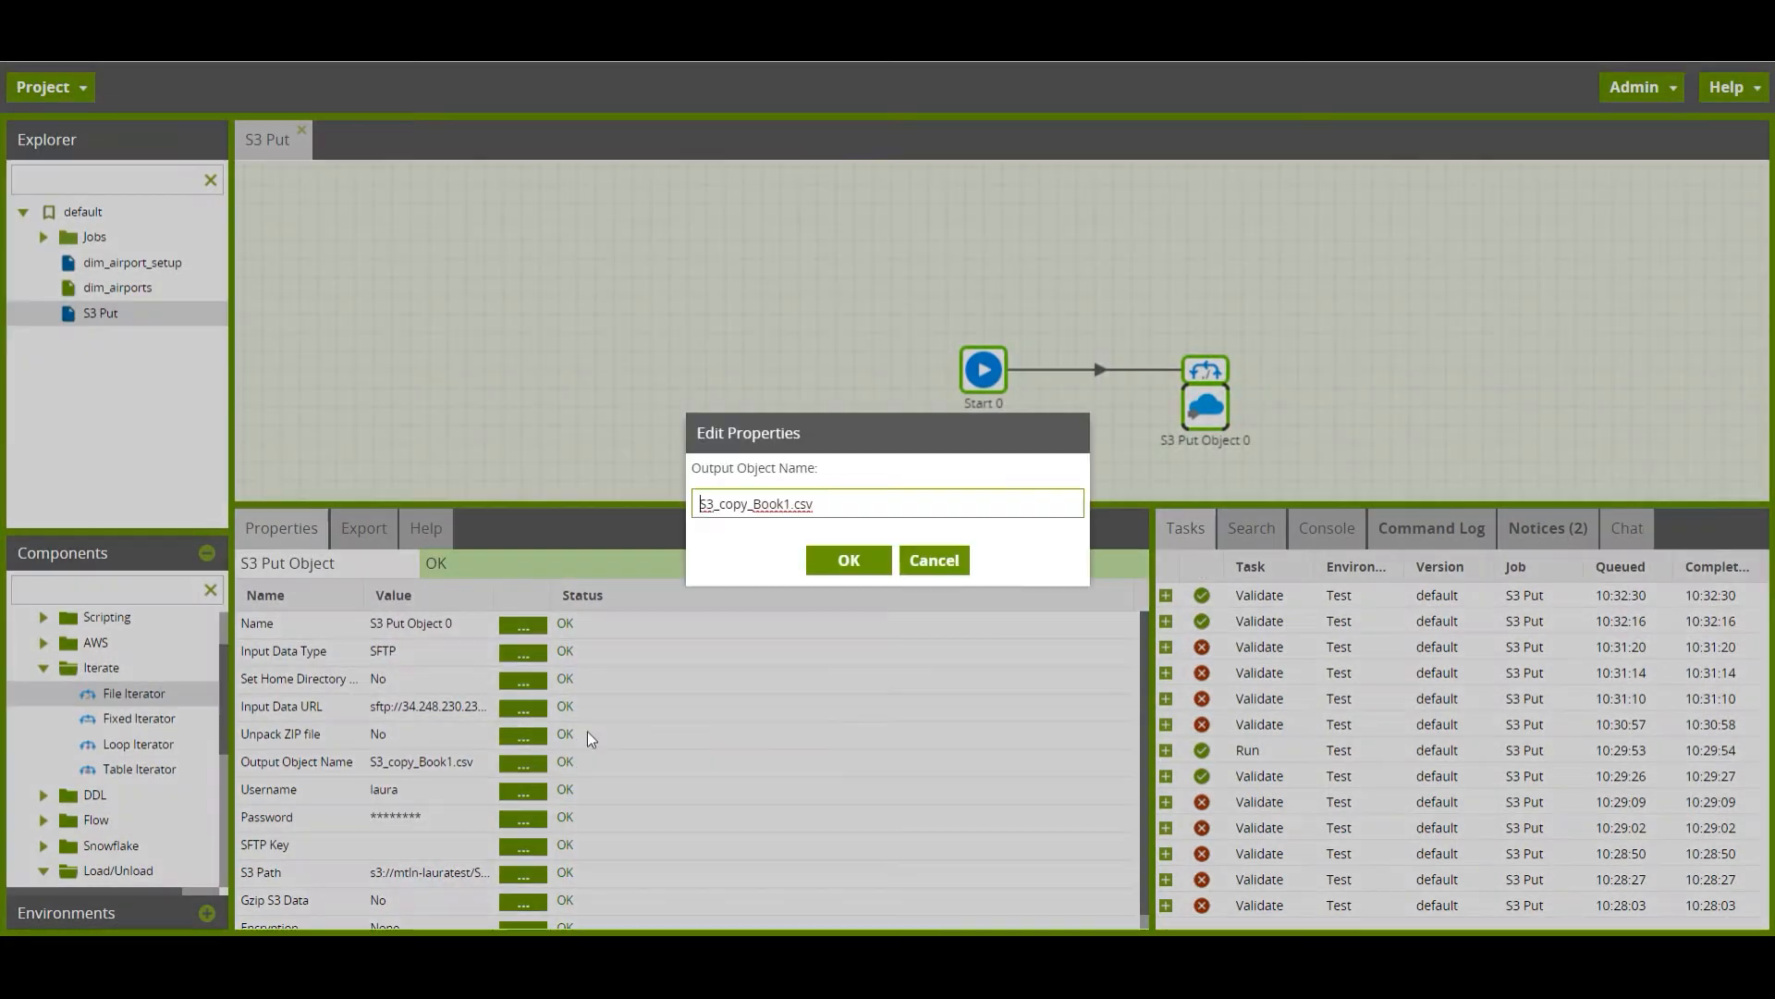
drag(752, 504, 799, 511)
key(Delete)
key(Delete)
key(Delete)
key(Delete)
key(Delete)
text({)
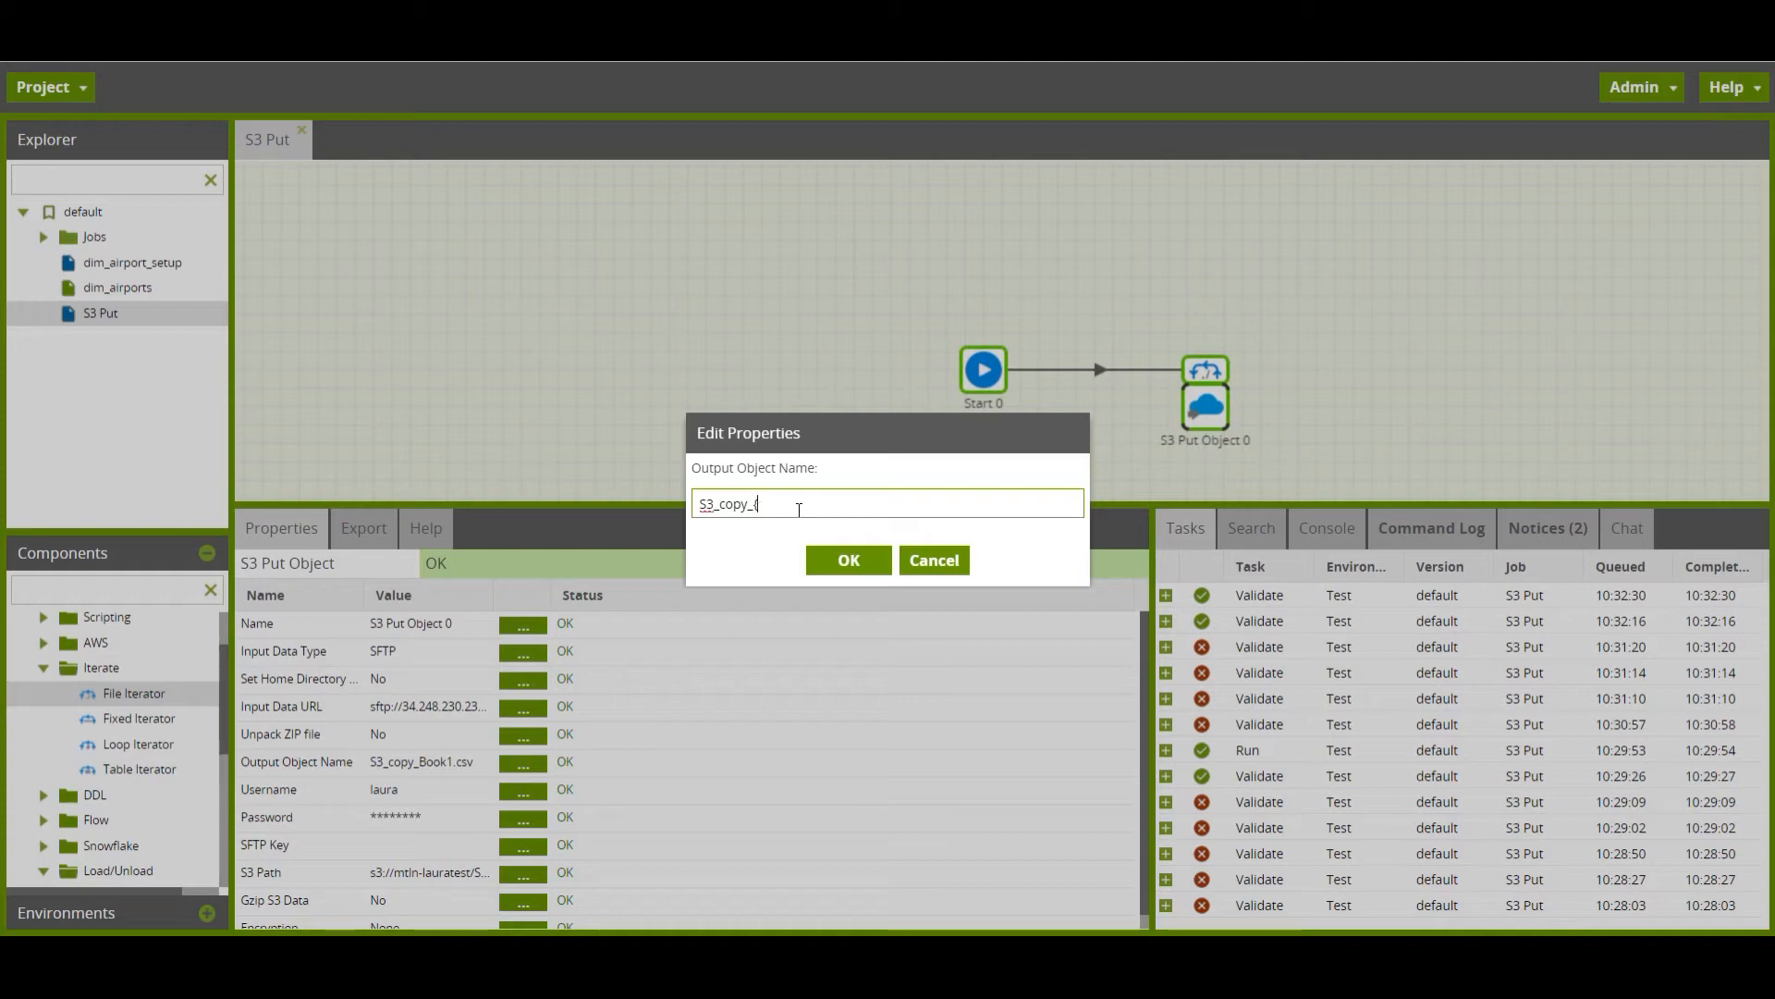
text({filename})
click(845, 566)
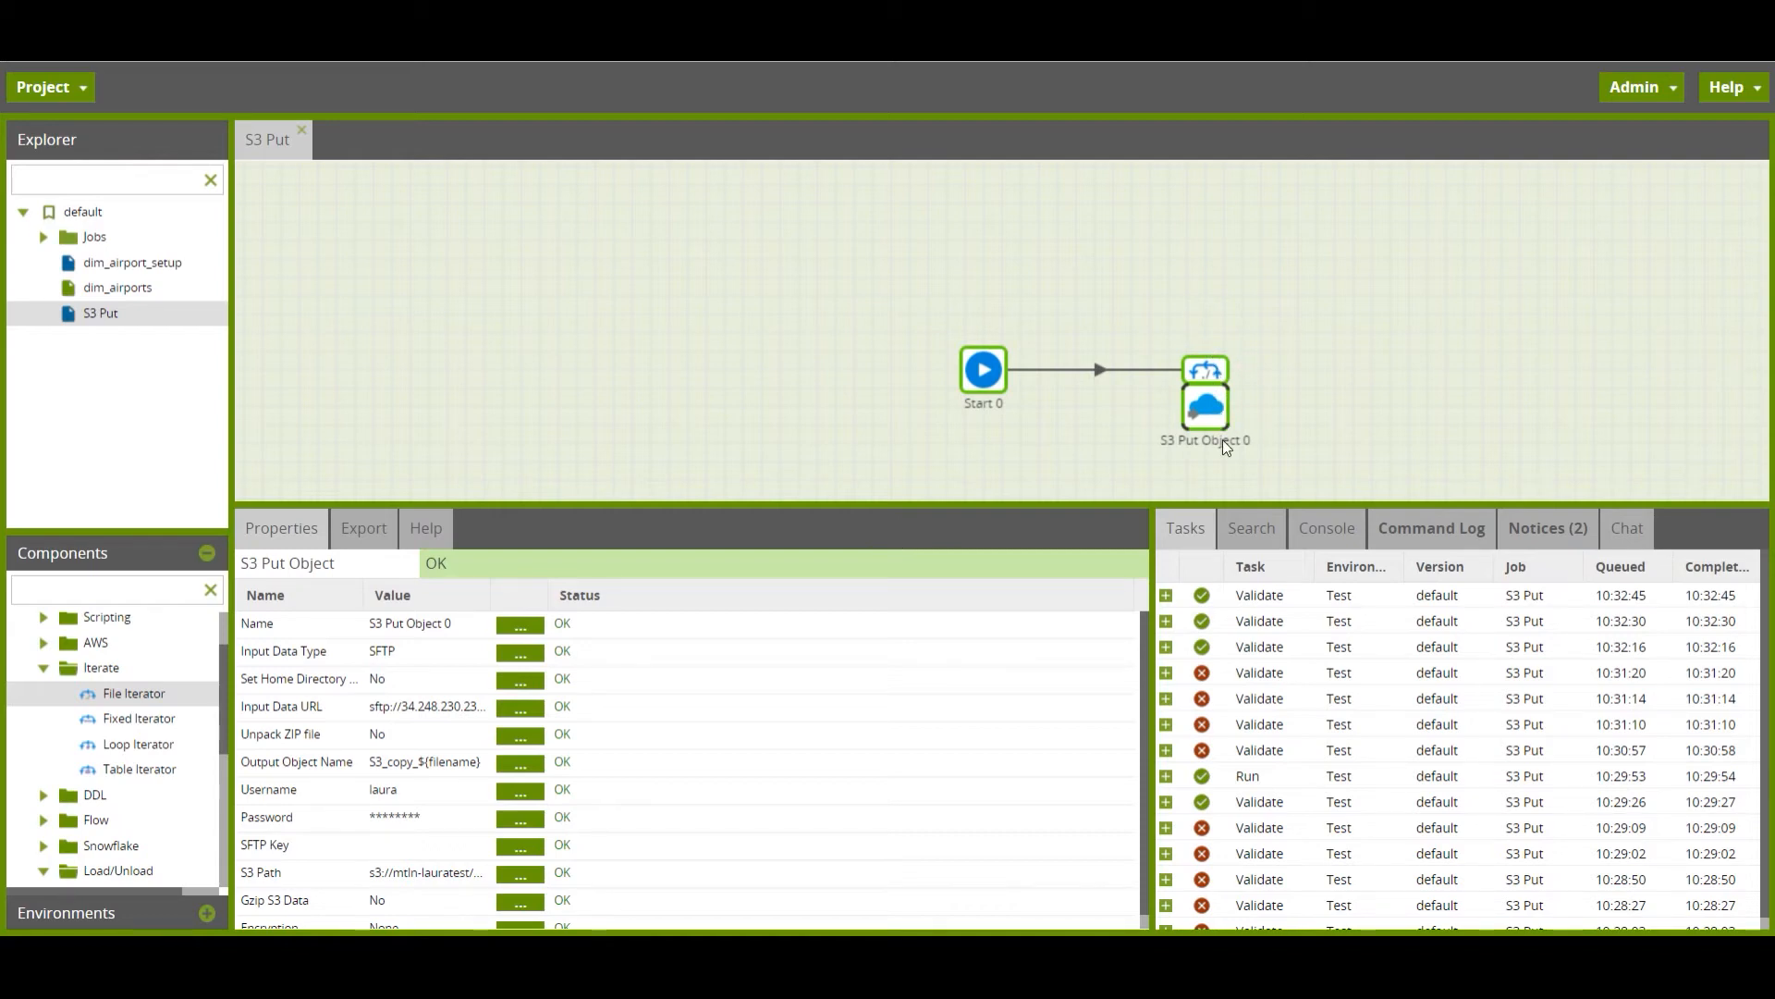
- Run the complete S3 Put job in the Test environment
right_click(1095, 414)
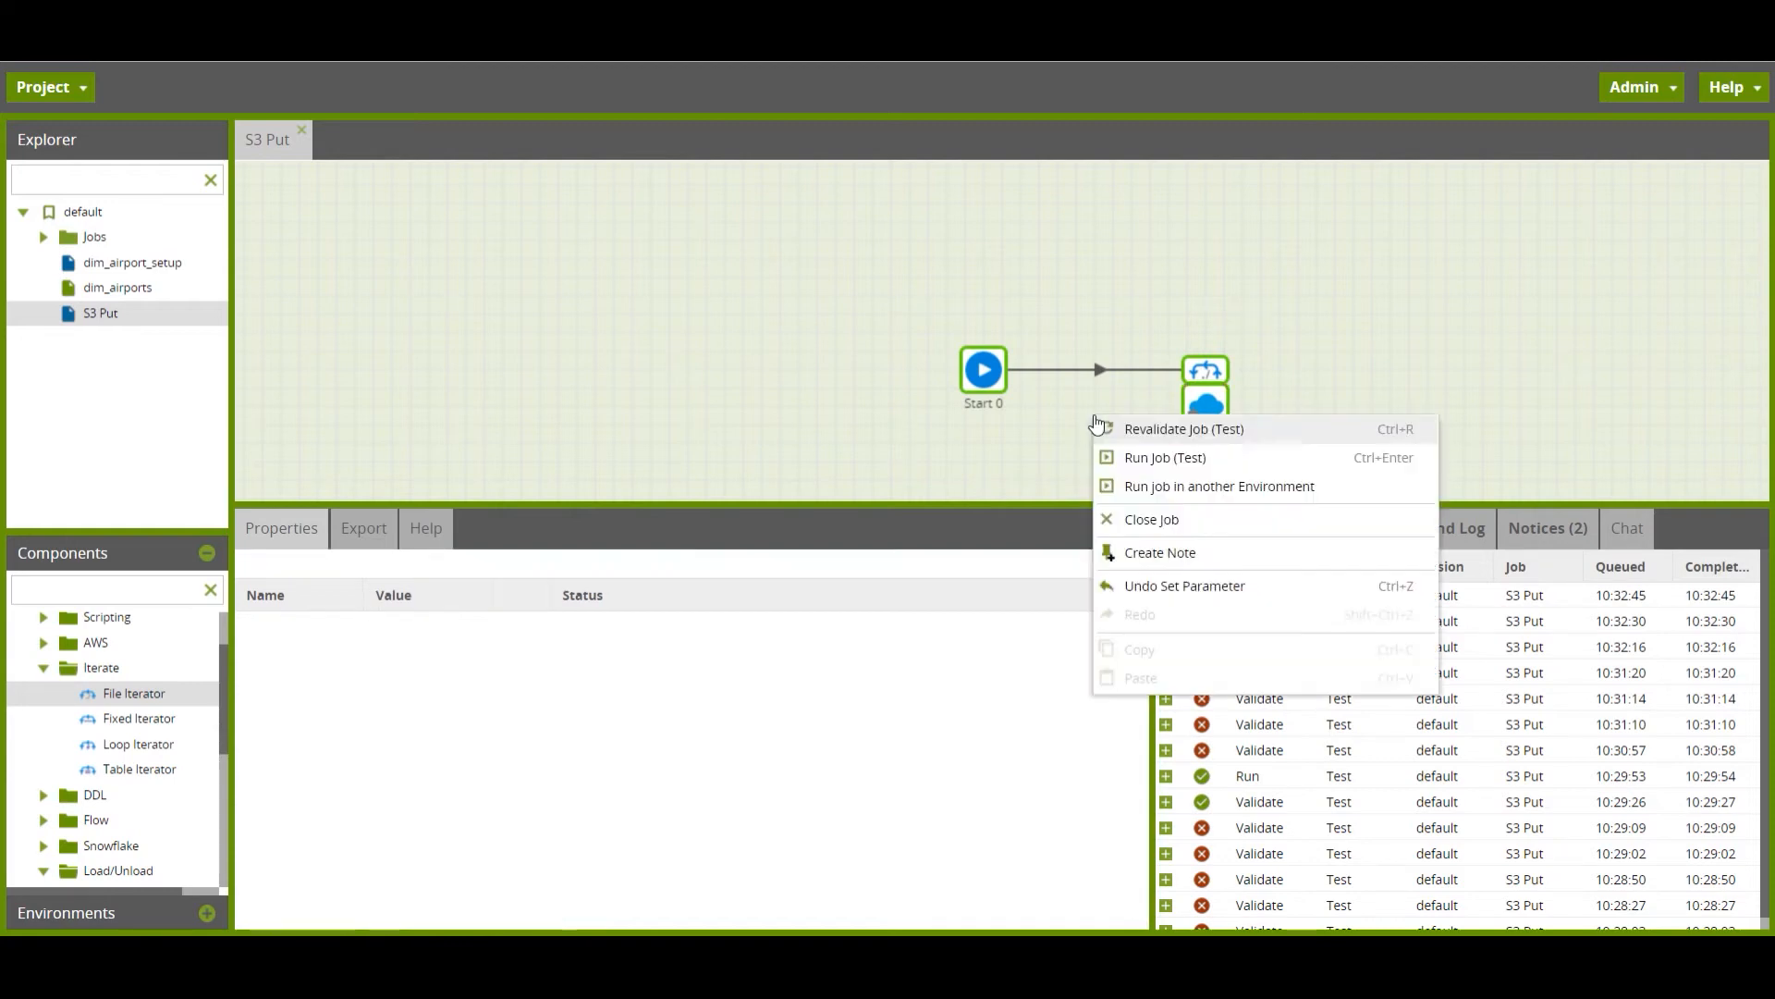
click(1180, 457)
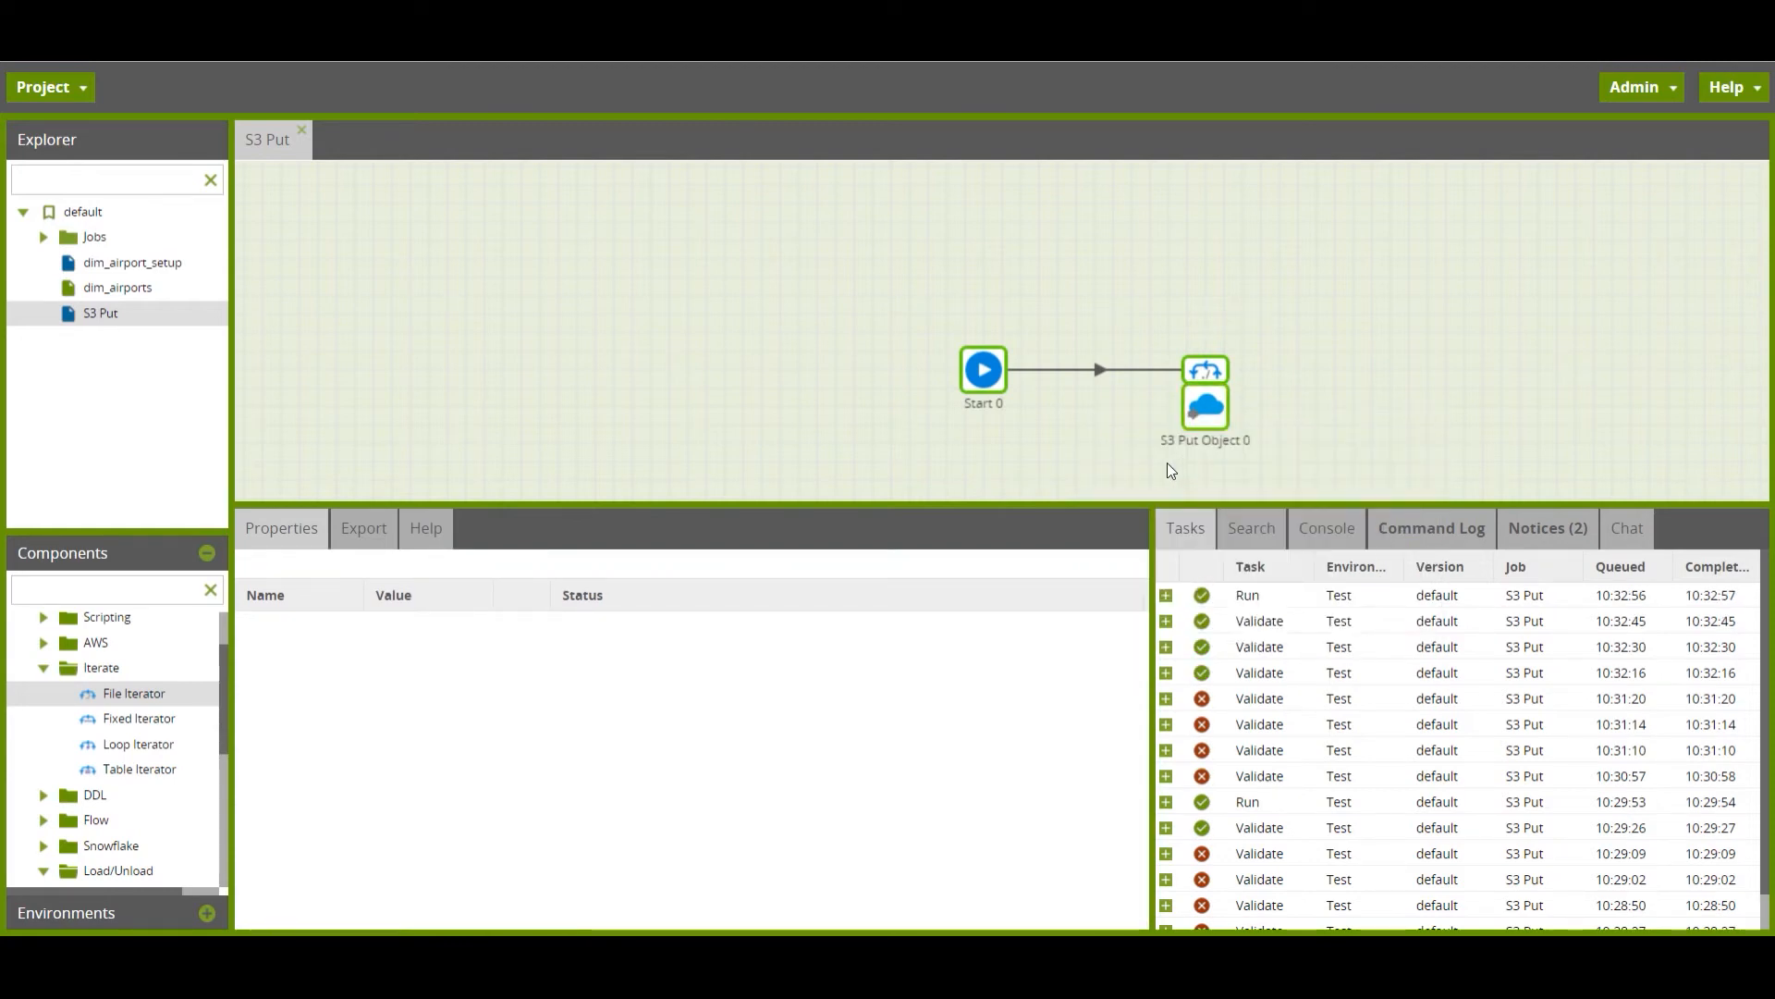
- Inspect the latest run's task details and refresh the SFTP Copy folder listing in Amazon S3
click(1167, 597)
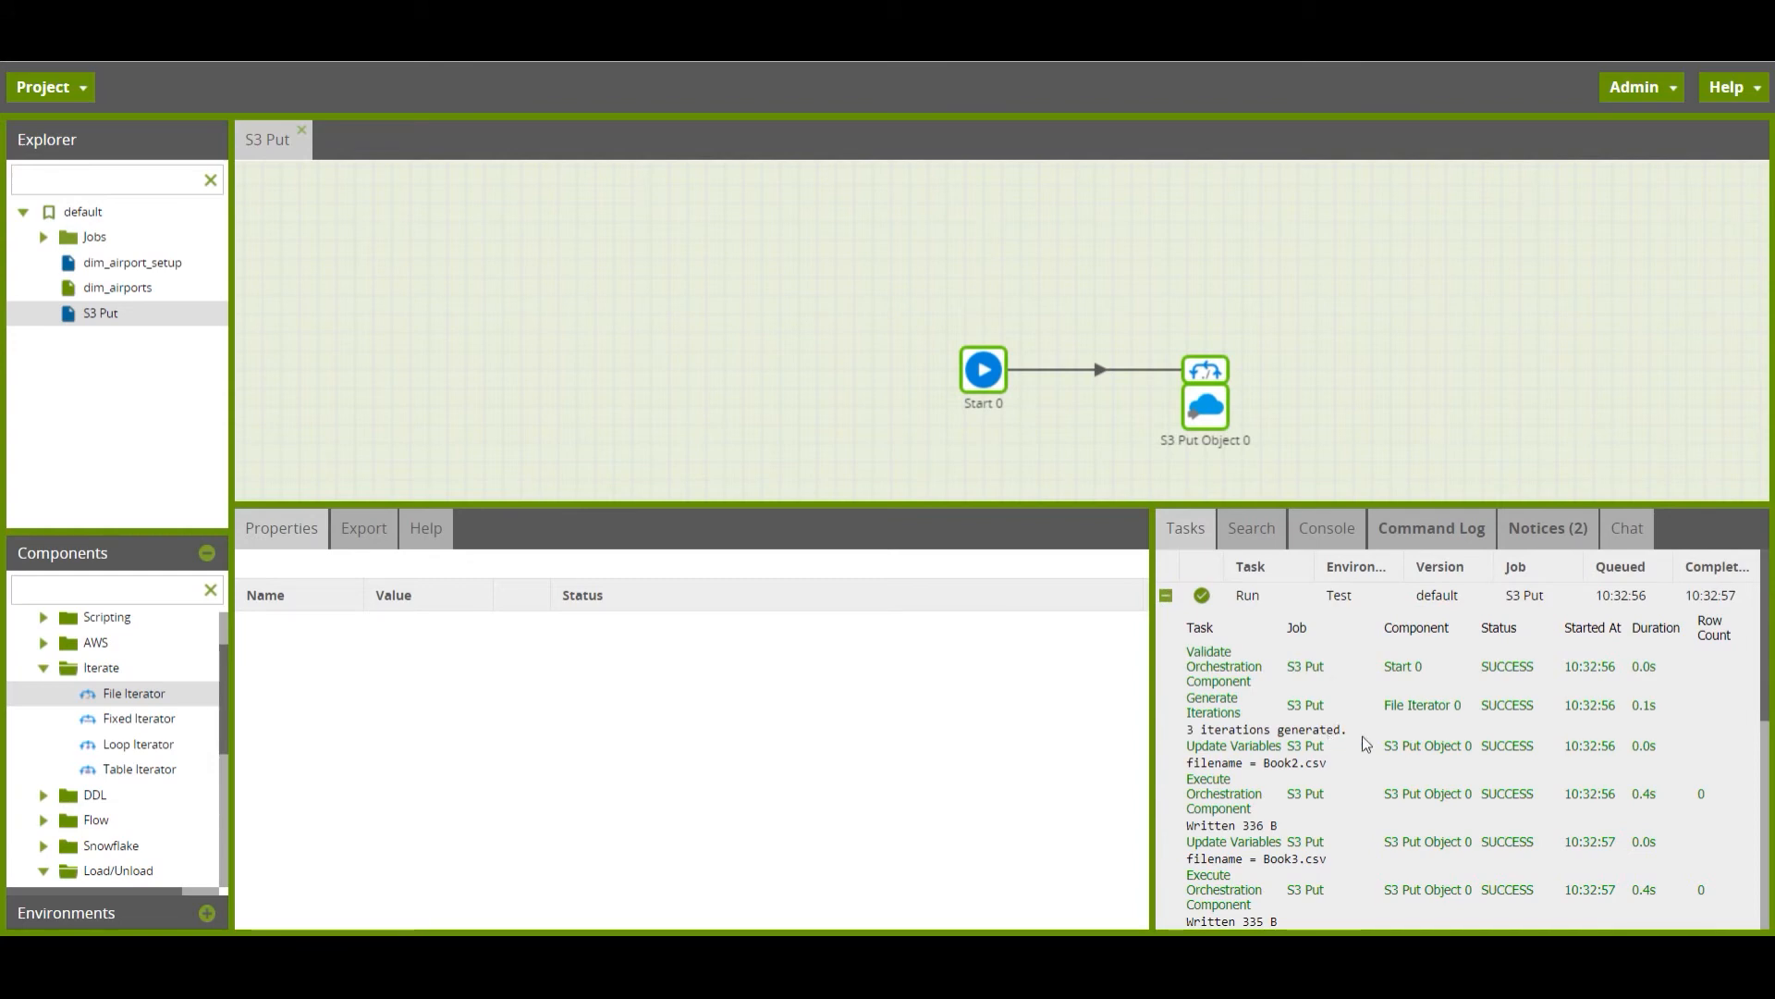
scroll(1352, 749, down, 2)
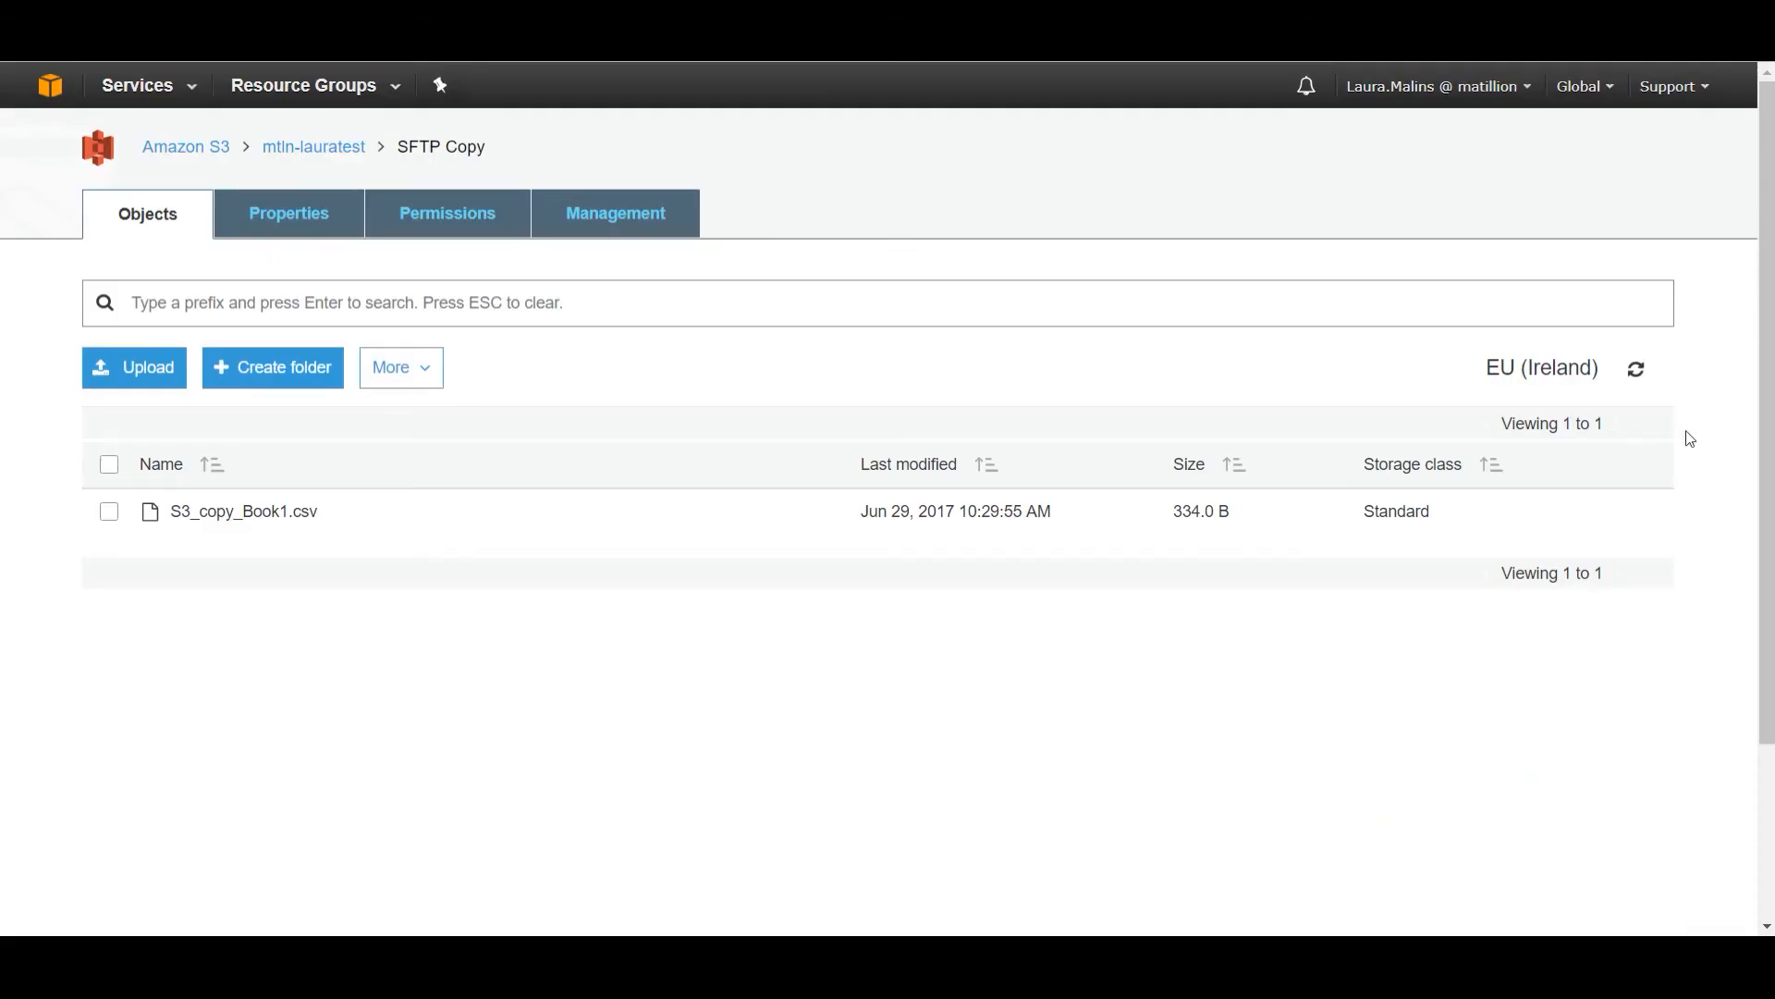
click(1637, 367)
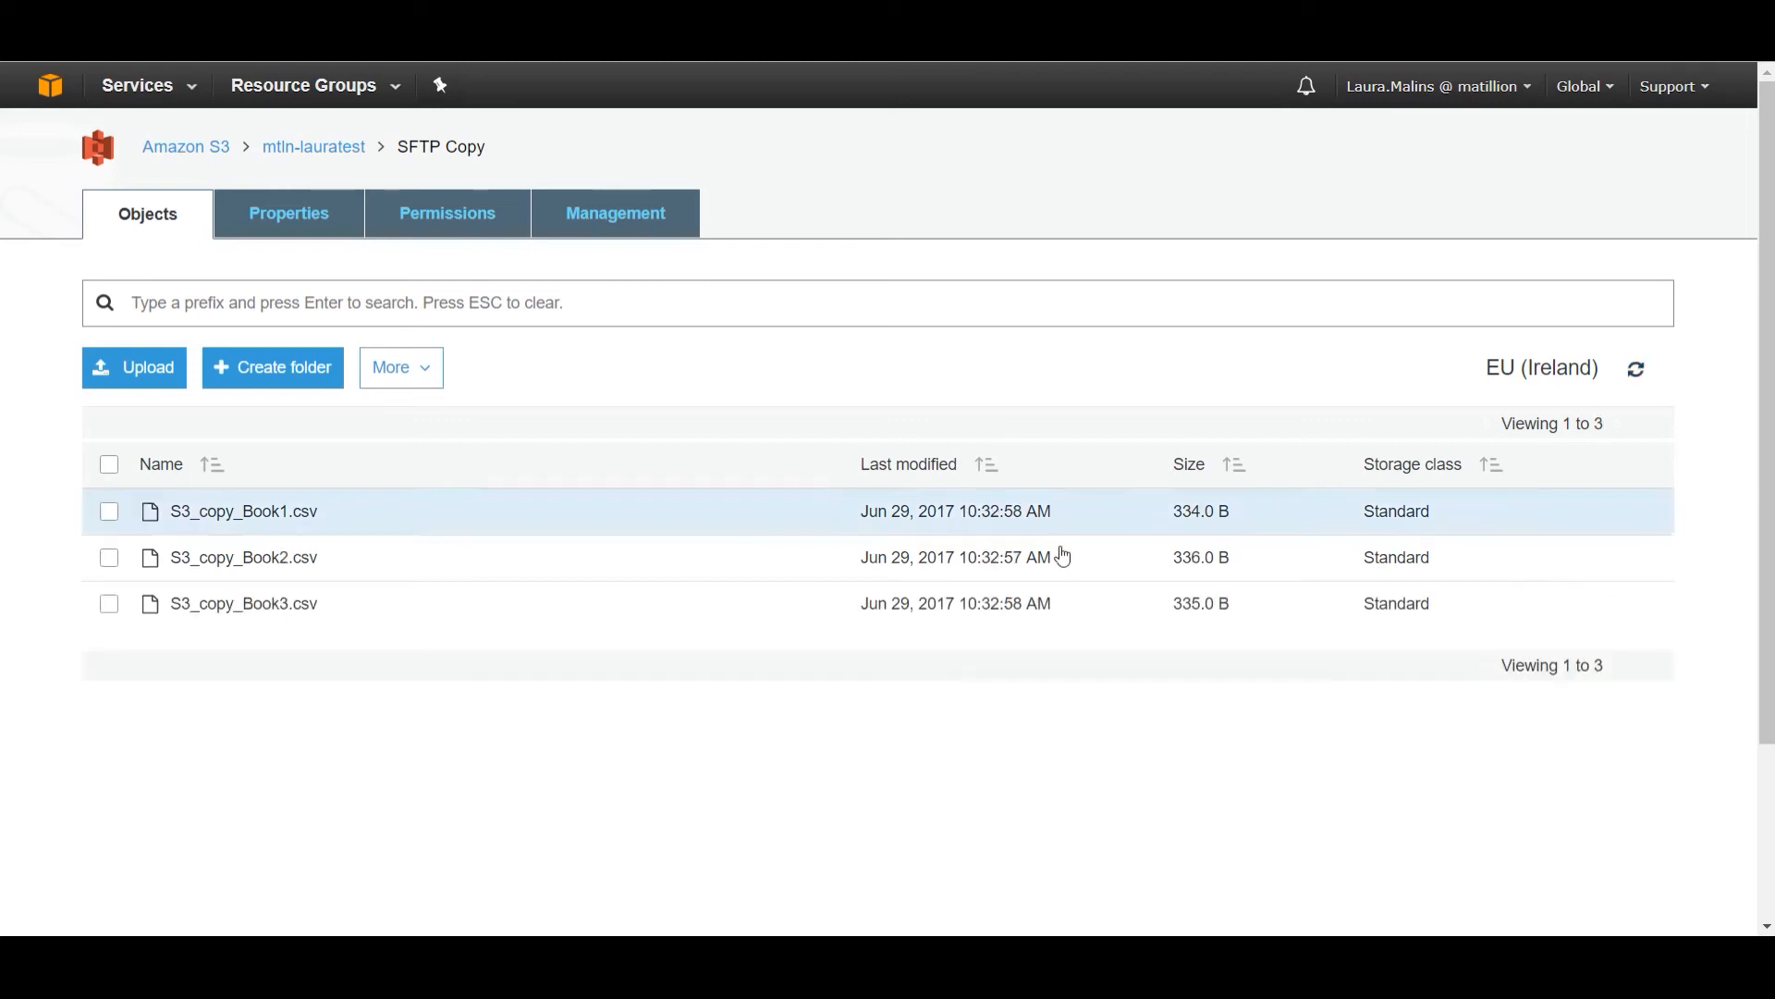